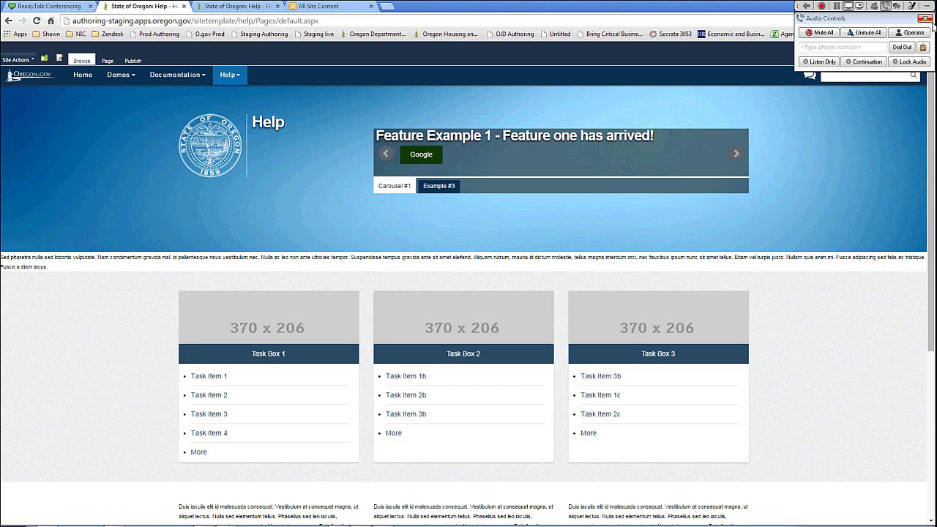
Restore the browser window from its maximized state, reposition it on the desktop and reduce its size.
{"action": "double_click", "coordinate": [780, 6]}
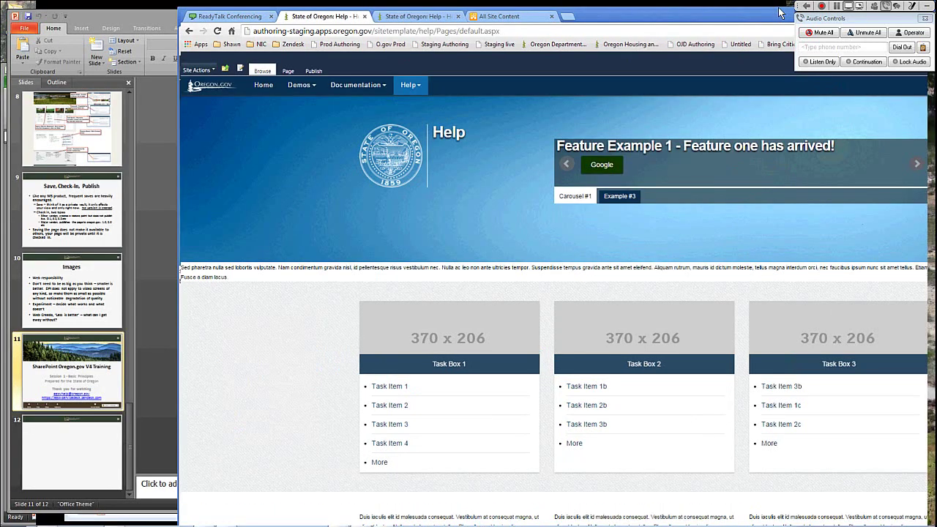
{"action": "left_click_drag", "start_coordinate": [780, 13], "coordinate": [680, 12]}
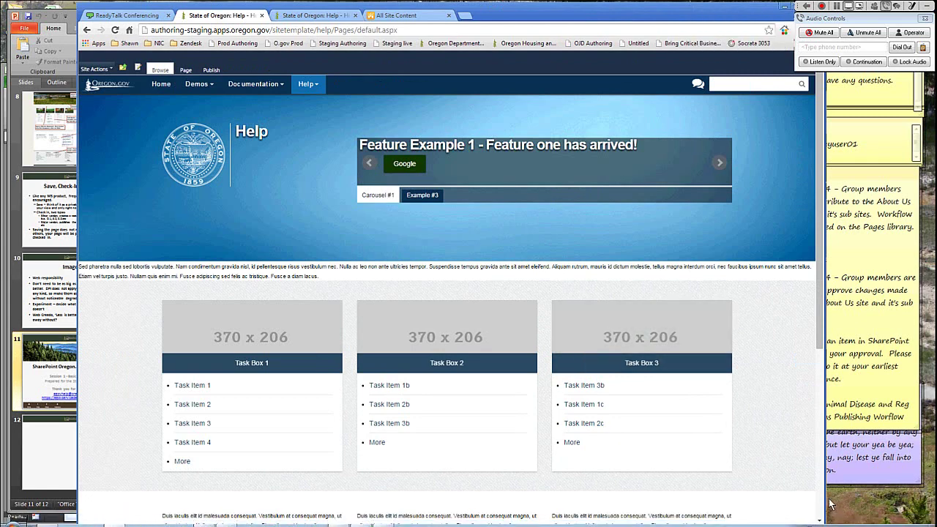
{"action": "left_click_drag", "start_coordinate": [830, 497], "coordinate": [813, 468]}
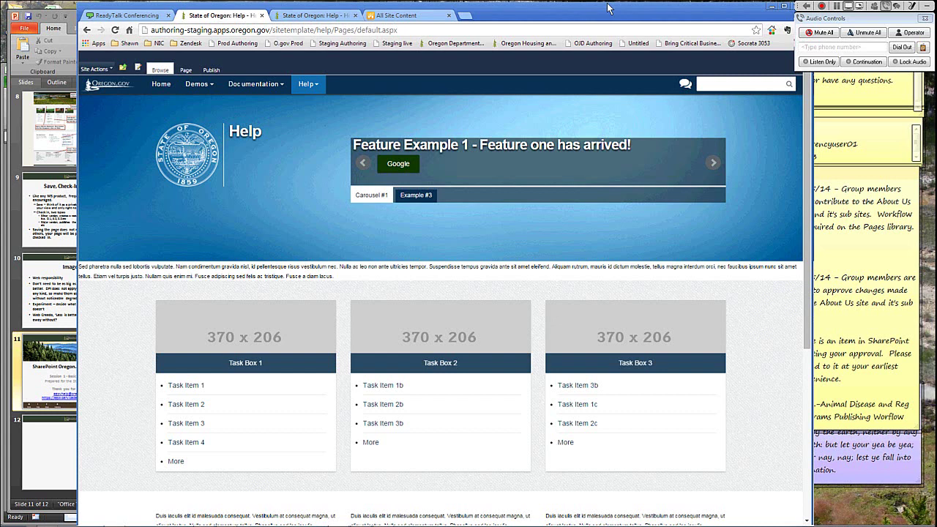
{"action": "left_click_drag", "start_coordinate": [607, 8], "coordinate": [565, 14]}
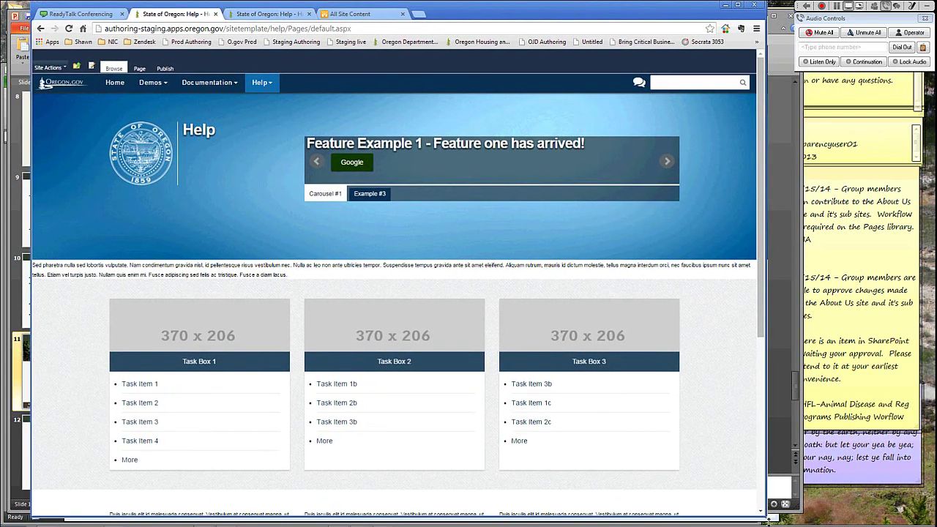
{"action": "left_click_drag", "start_coordinate": [766, 520], "coordinate": [781, 502]}
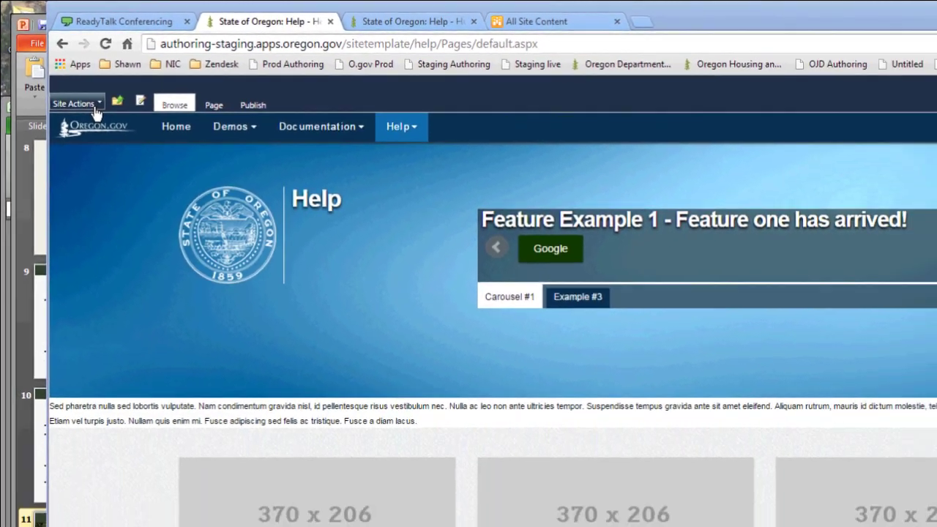
Review the Site Actions options available for the Help page and close the list.
{"action": "left_click", "coordinate": [96, 108]}
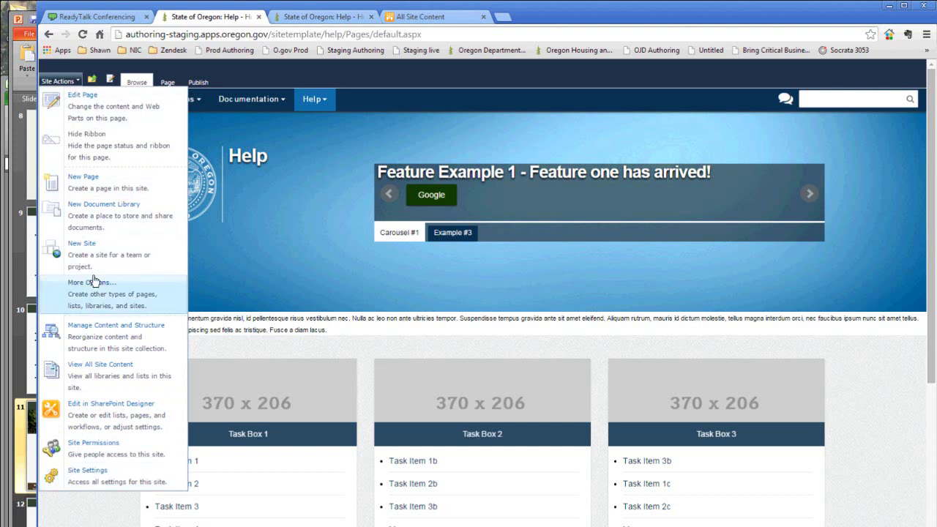
{"action": "left_click", "coordinate": [792, 183]}
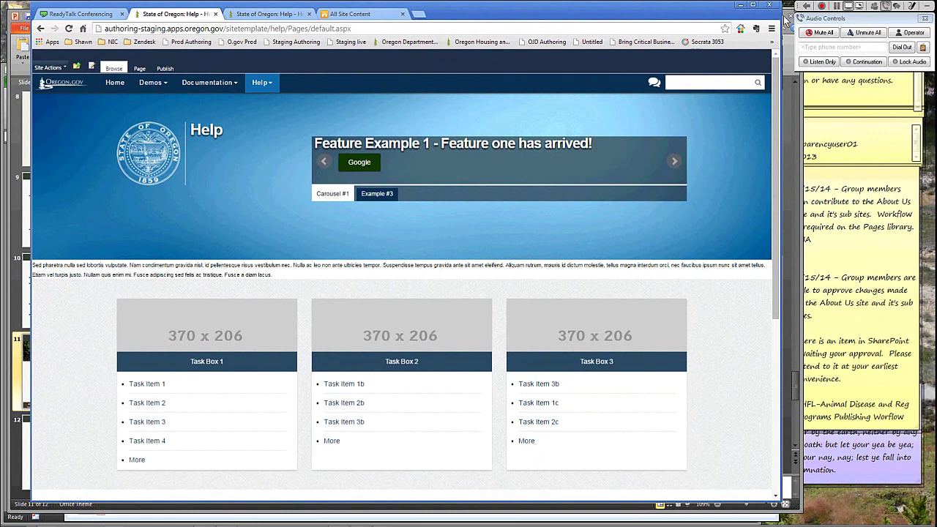
Maximize the browser window and close the Audio Controls overlay.
{"action": "left_click", "coordinate": [754, 9]}
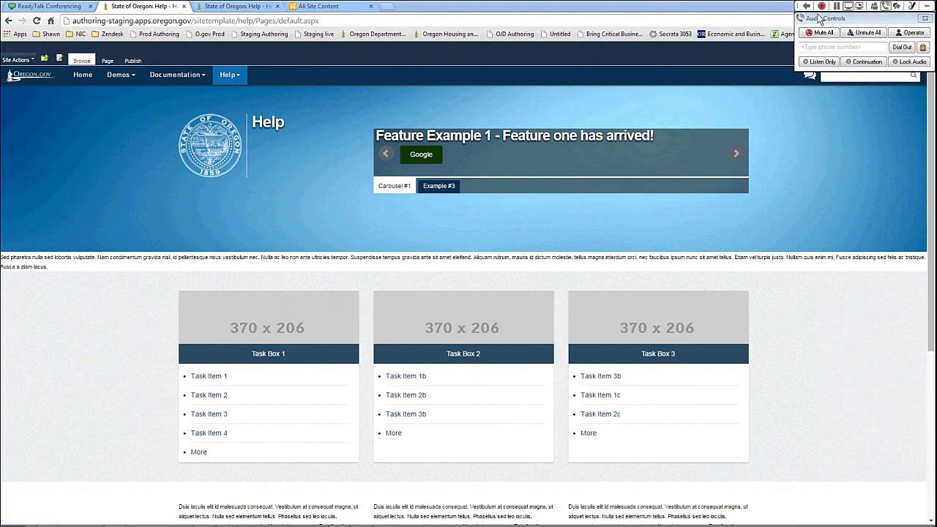
{"action": "left_click", "coordinate": [925, 19]}
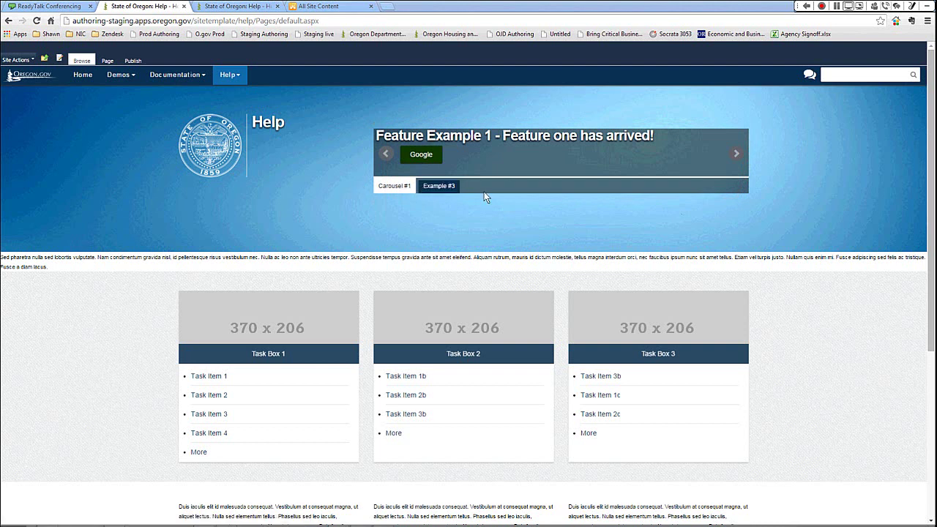
Show Example #3 in the feature carousel, and return to Carousel #1.
{"action": "left_click", "coordinate": [422, 190]}
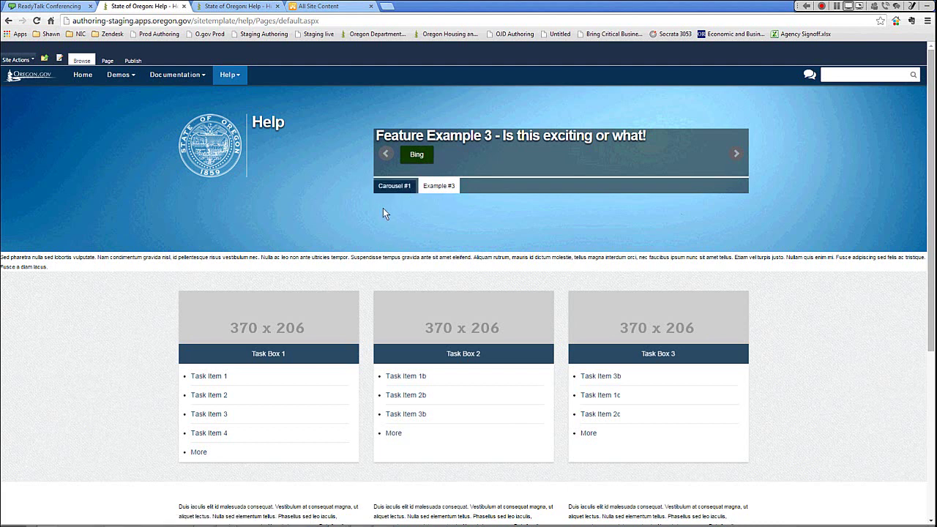
{"action": "left_click", "coordinate": [389, 189]}
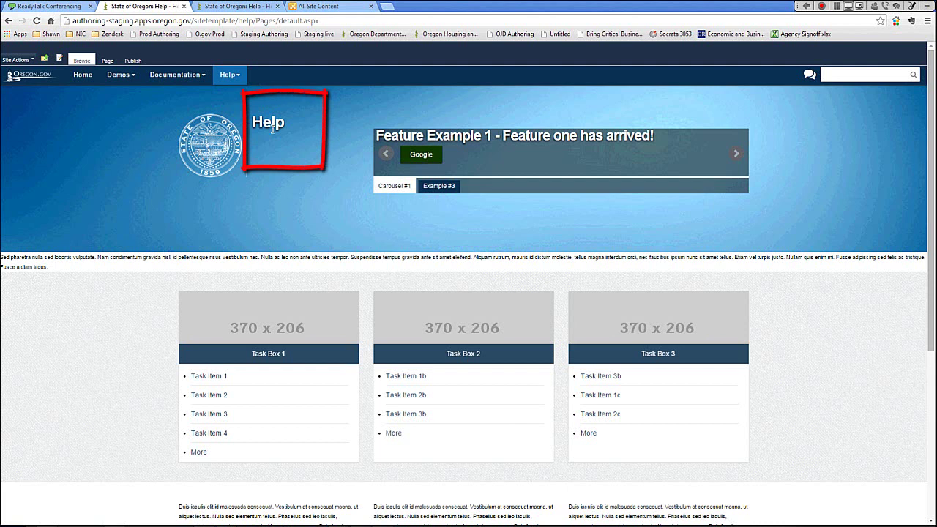
Point out the Help title and the full-width intro paragraph under the banner by highlighting text, and clear the selection.
{"action": "left_click_drag", "start_coordinate": [317, 123], "coordinate": [288, 130]}
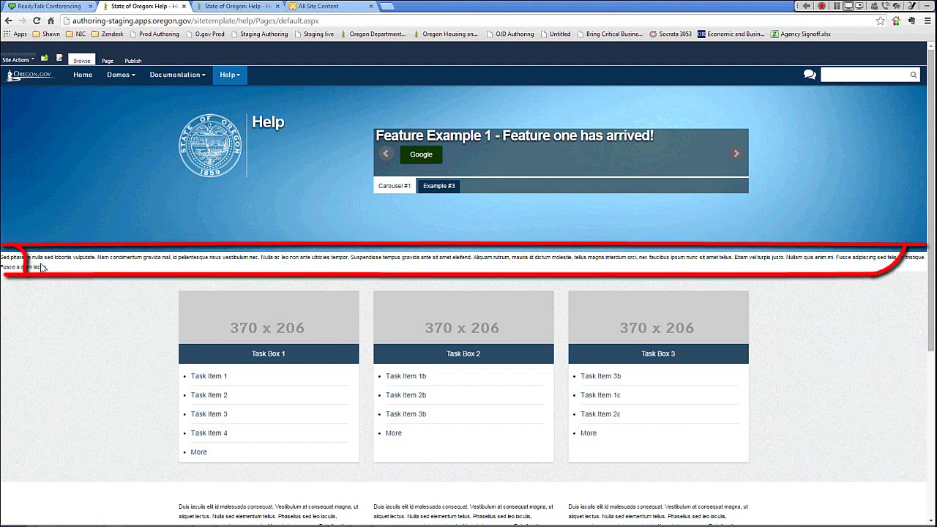
{"action": "left_click_drag", "start_coordinate": [44, 267], "coordinate": [5, 262]}
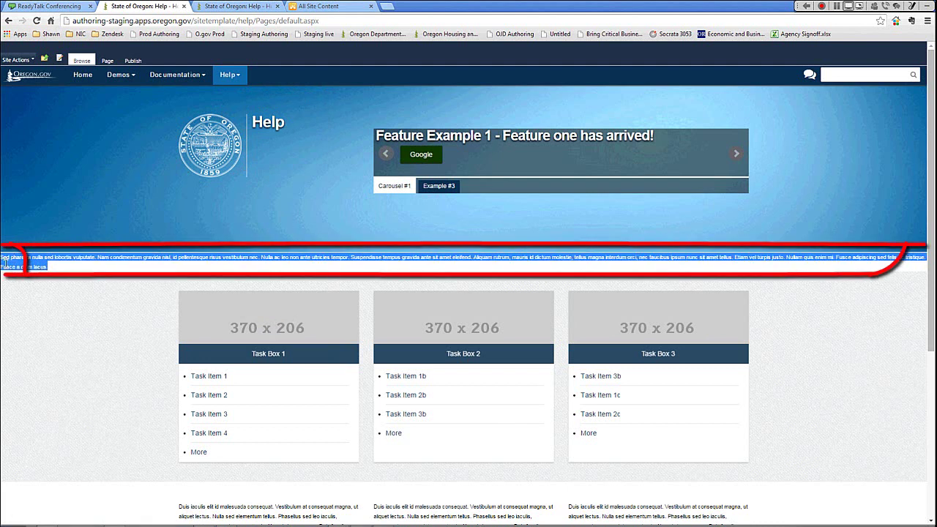
{"action": "left_click", "coordinate": [53, 271]}
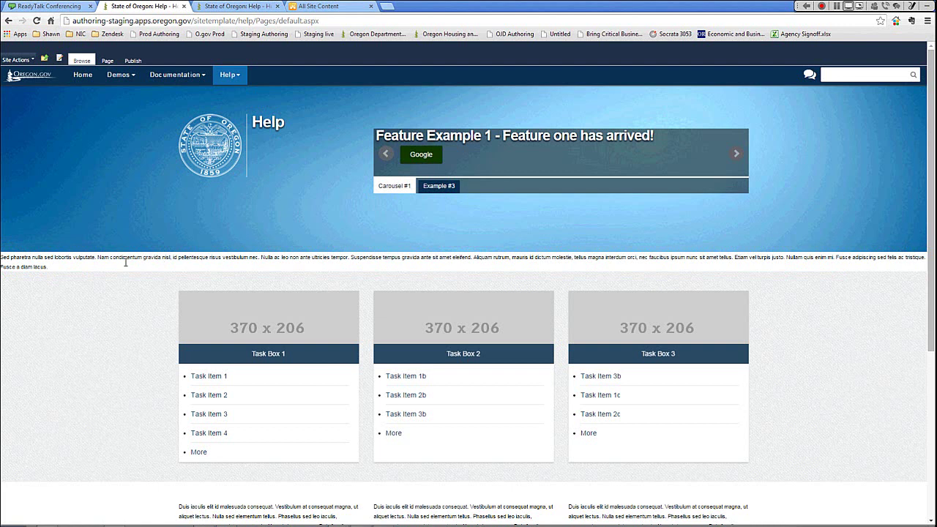
{"action": "left_click_drag", "start_coordinate": [77, 265], "coordinate": [14, 258]}
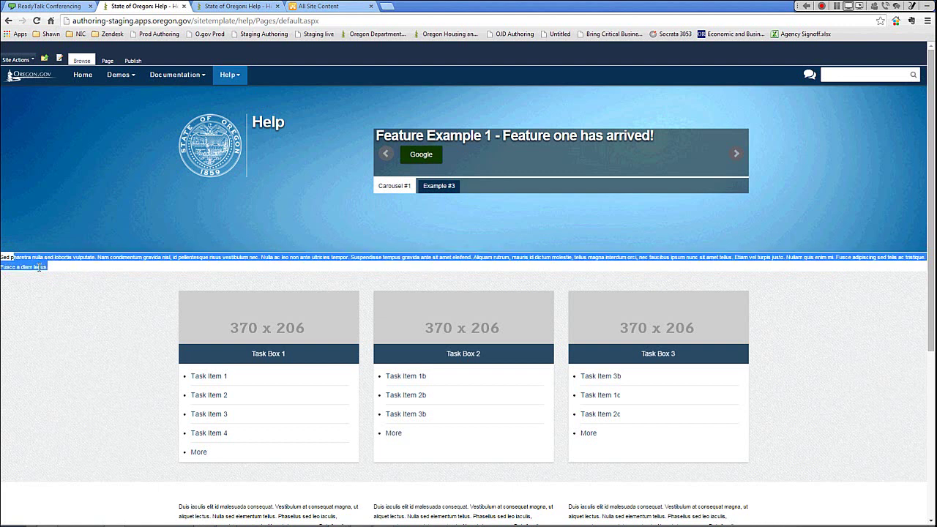
{"action": "triple_click", "coordinate": [38, 267]}
{"action": "left_click", "coordinate": [67, 265]}
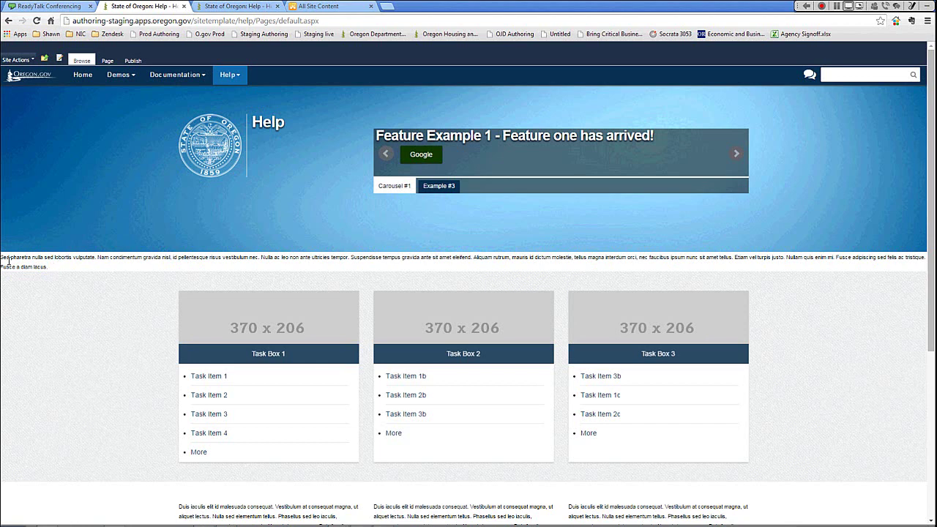
{"action": "left_click_drag", "start_coordinate": [2, 258], "coordinate": [55, 271]}
{"action": "left_click", "coordinate": [108, 276]}
{"action": "triple_click", "coordinate": [10, 268]}
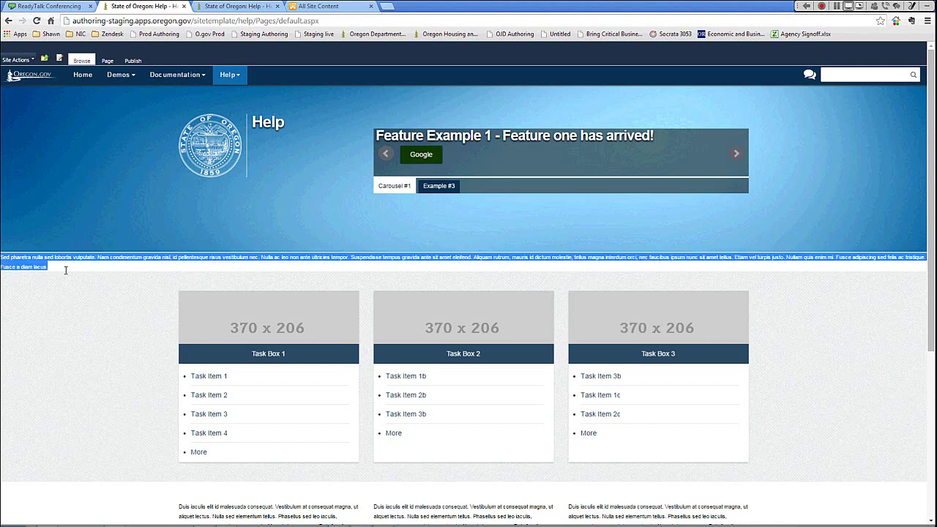
{"action": "left_click", "coordinate": [110, 313]}
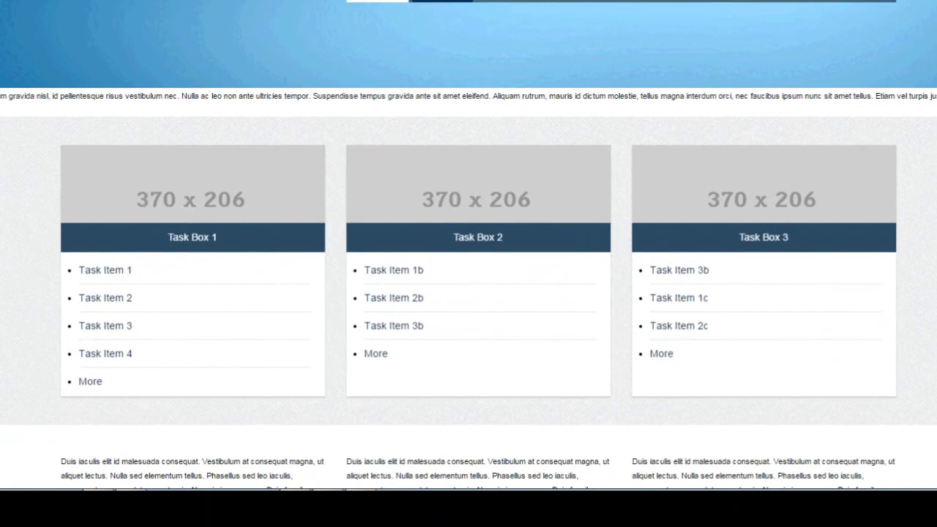
Look over the three task boxes and highlight the three text columns beneath them, clearing the selection when done.
{"action": "scroll", "coordinate": [469, 245], "scroll_direction": "down", "scroll_amount": 1}
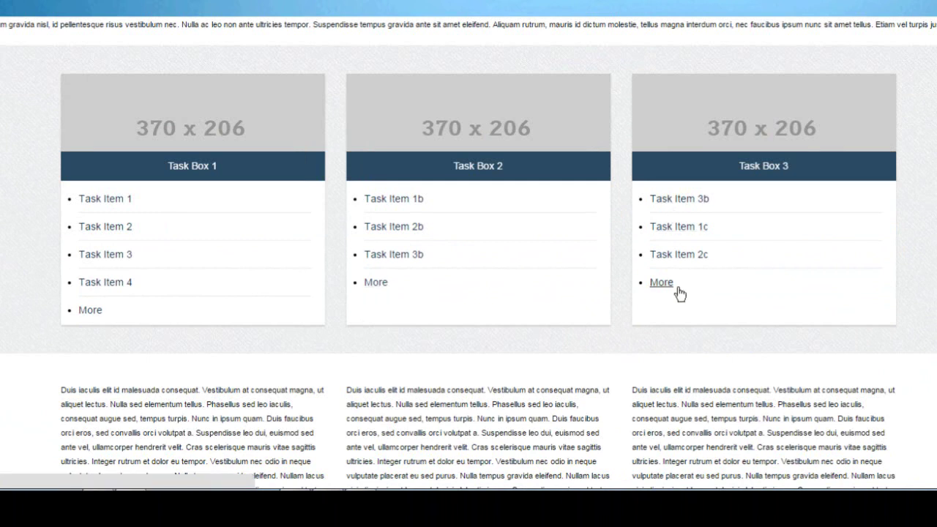
{"action": "mouse_move", "coordinate": [679, 292]}
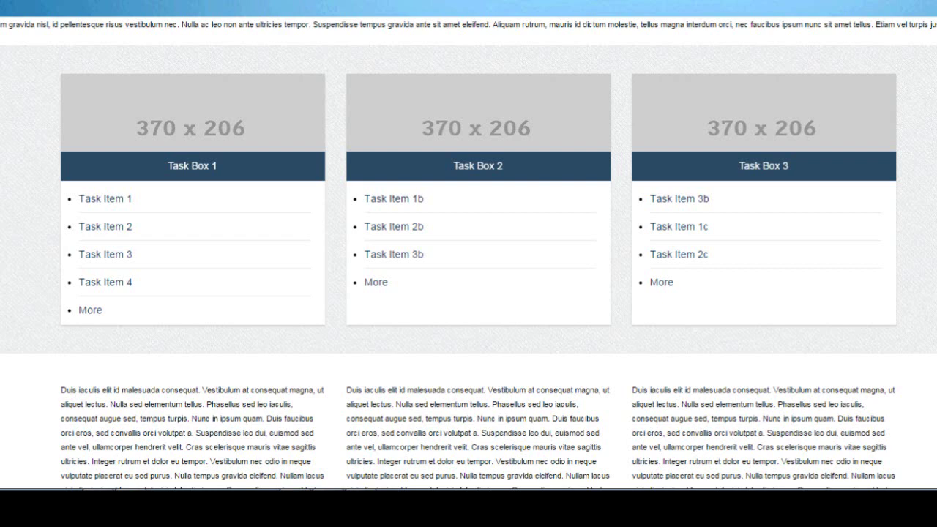
{"action": "scroll", "coordinate": [933, 284], "scroll_direction": "down", "scroll_amount": 1}
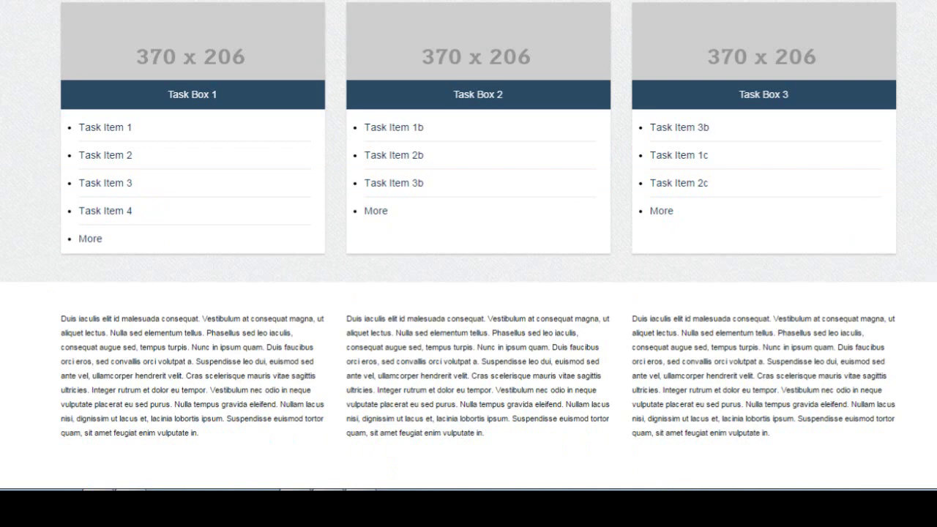
{"action": "scroll", "coordinate": [469, 279], "scroll_direction": "down", "scroll_amount": 3}
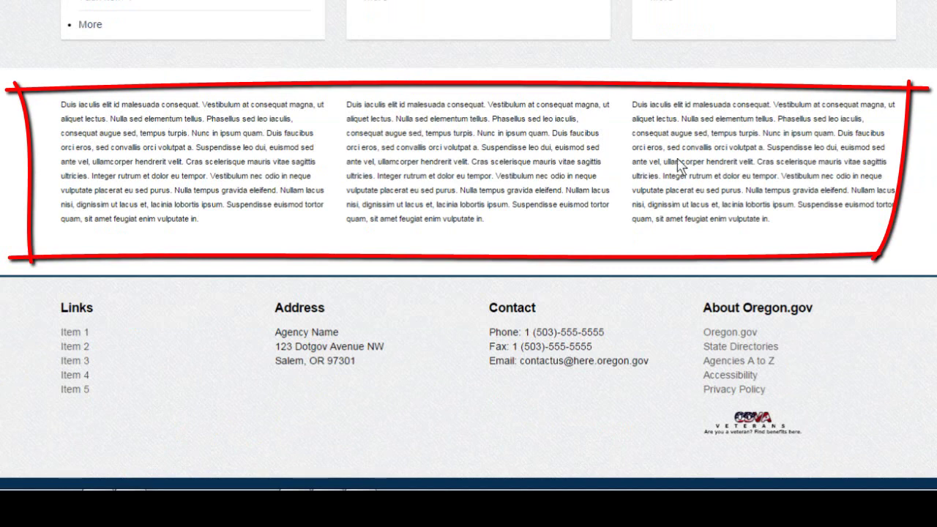
{"action": "left_click_drag", "start_coordinate": [800, 233], "coordinate": [210, 116]}
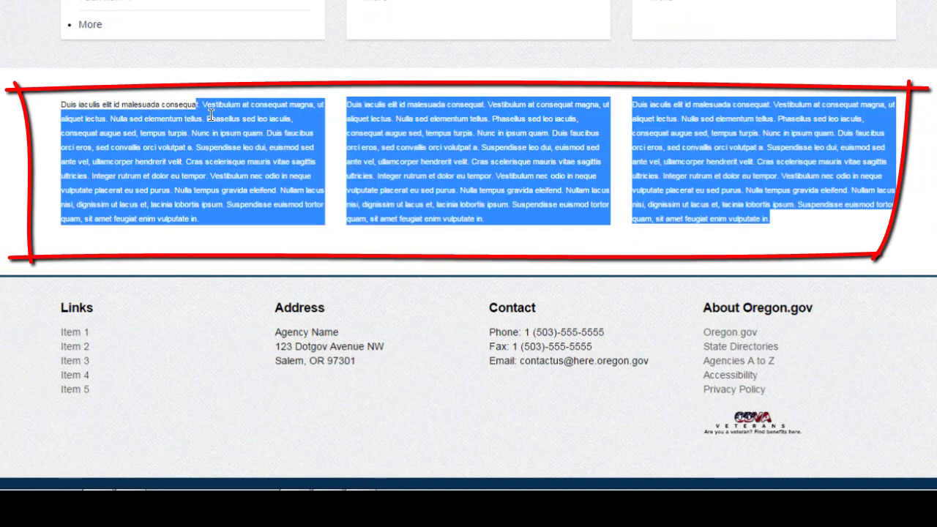
{"action": "left_click", "coordinate": [176, 139]}
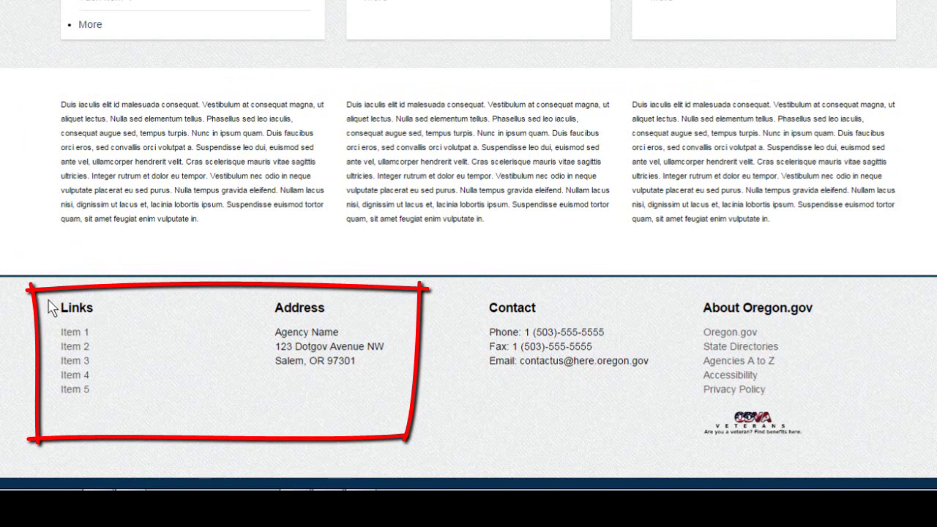
Point out the editable footer columns from Links onward and highlight the About Oregon.gov links, clearing the selection when done.
{"action": "left_click_drag", "start_coordinate": [51, 307], "coordinate": [296, 395]}
{"action": "left_click_drag", "start_coordinate": [701, 306], "coordinate": [877, 403]}
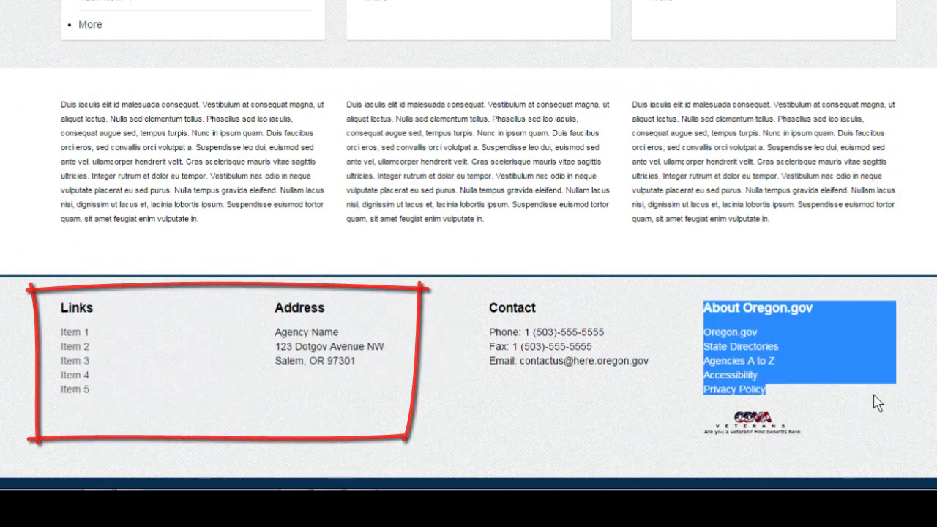
{"action": "left_click", "coordinate": [877, 403]}
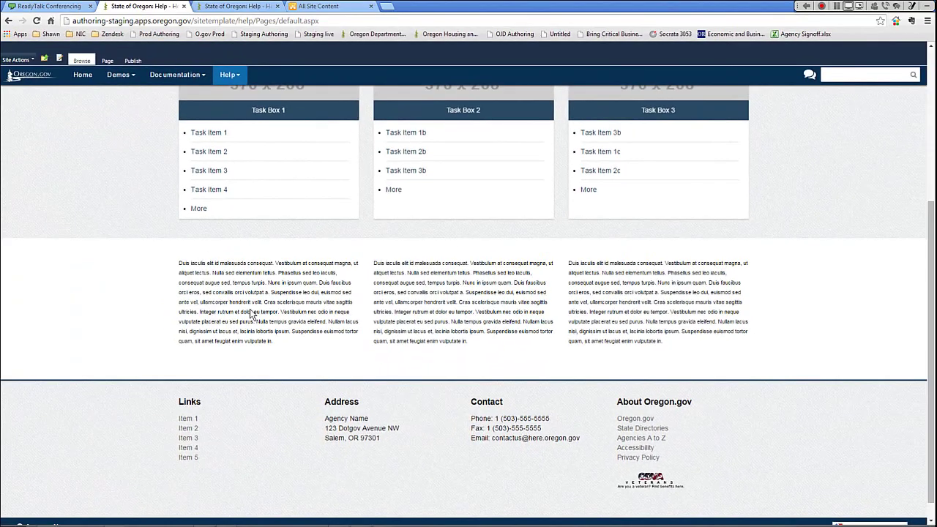
Show the Stay Connected social media list in the site header, close it and go to the site search field.
{"action": "scroll", "coordinate": [97, 347], "scroll_direction": "up", "scroll_amount": 4}
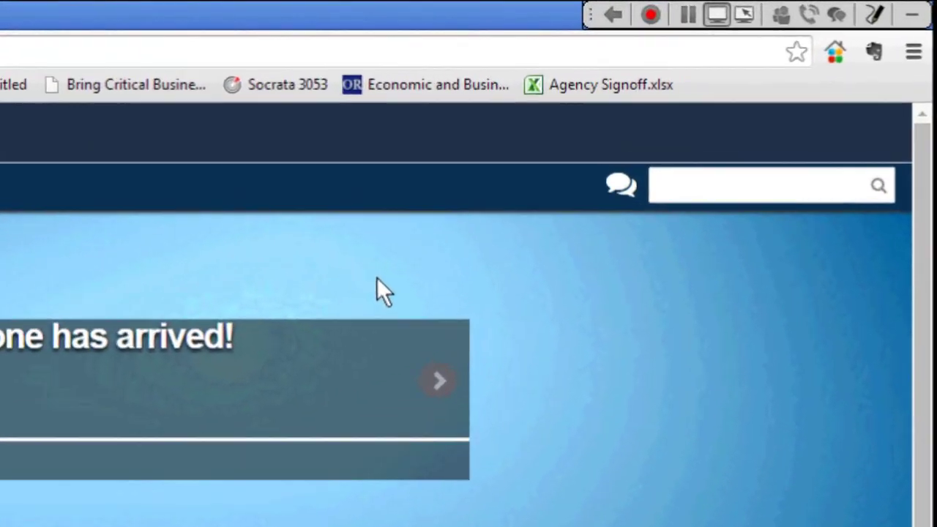
{"action": "left_click", "coordinate": [806, 78]}
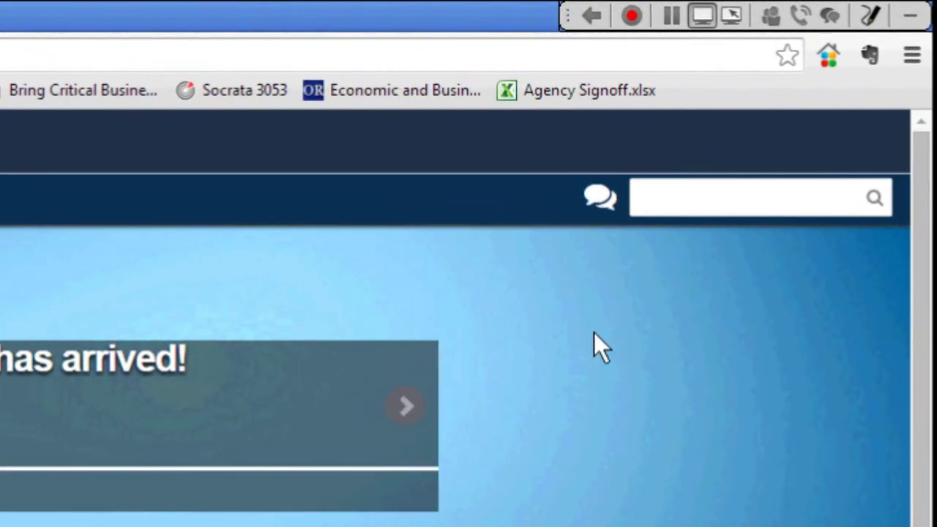
{"action": "mouse_move", "coordinate": [597, 212]}
{"action": "mouse_move", "coordinate": [593, 196]}
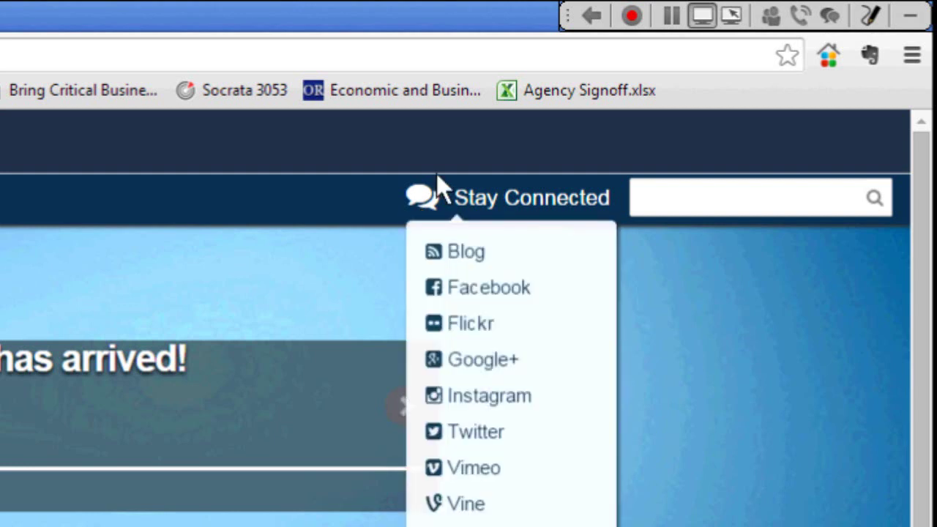
{"action": "left_click", "coordinate": [417, 199]}
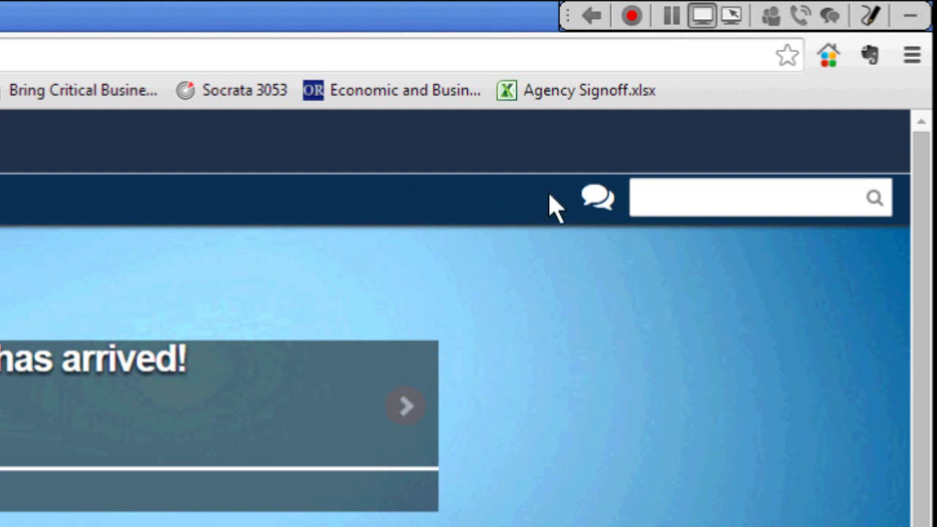
{"action": "left_click", "coordinate": [736, 202]}
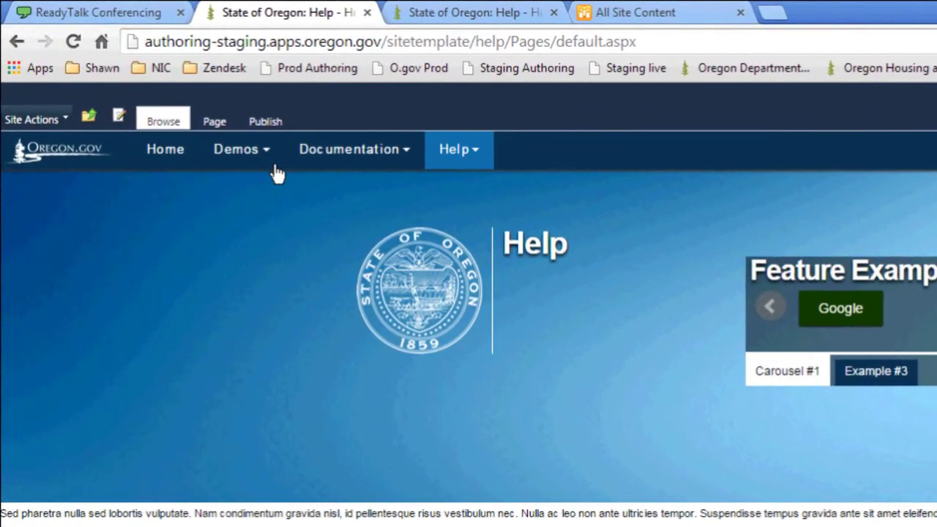
Open the Filterable Items Two Criteria page from the Demos section of the site navigation.
{"action": "left_click", "coordinate": [275, 169]}
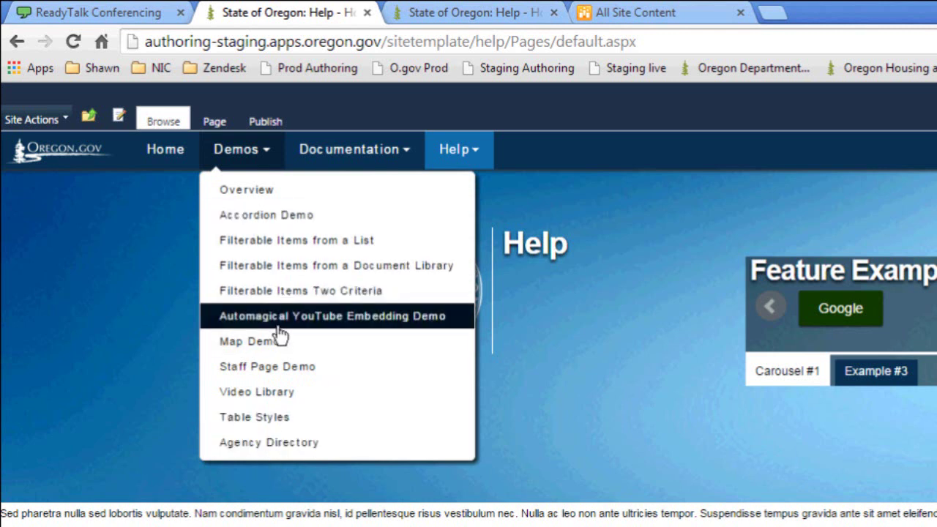
{"action": "left_click", "coordinate": [302, 300]}
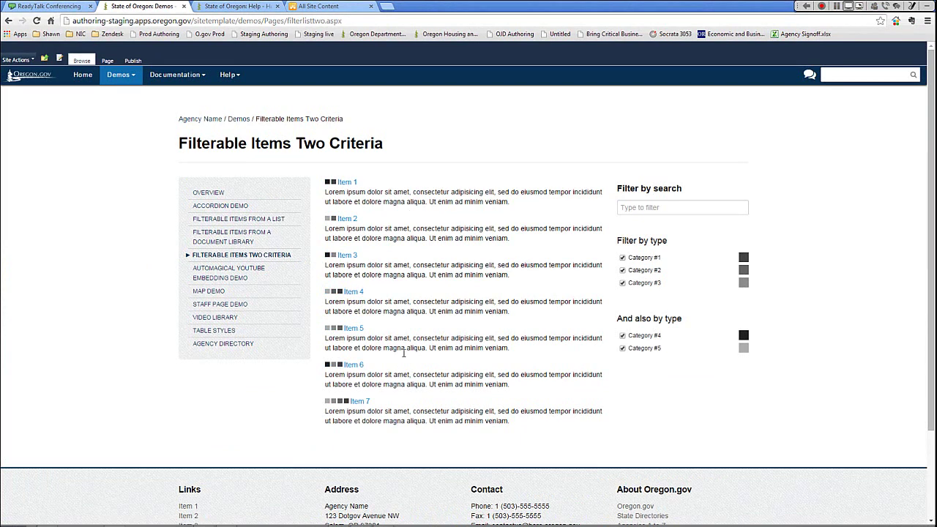
Exclude Category #2 and Category #5 from the item filters, toggling Category #4 off and back on.
{"action": "left_click", "coordinate": [628, 270]}
{"action": "left_click", "coordinate": [626, 336]}
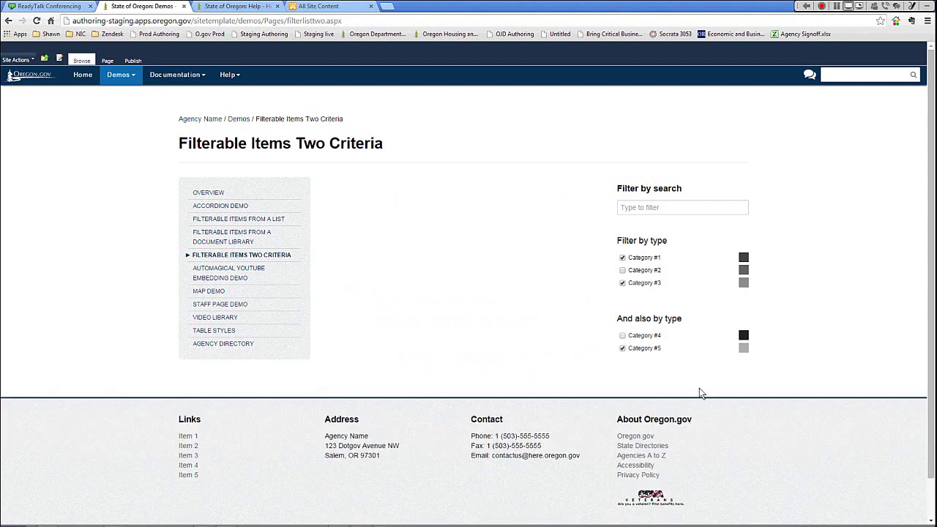
{"action": "left_click", "coordinate": [623, 336]}
{"action": "left_click", "coordinate": [623, 349]}
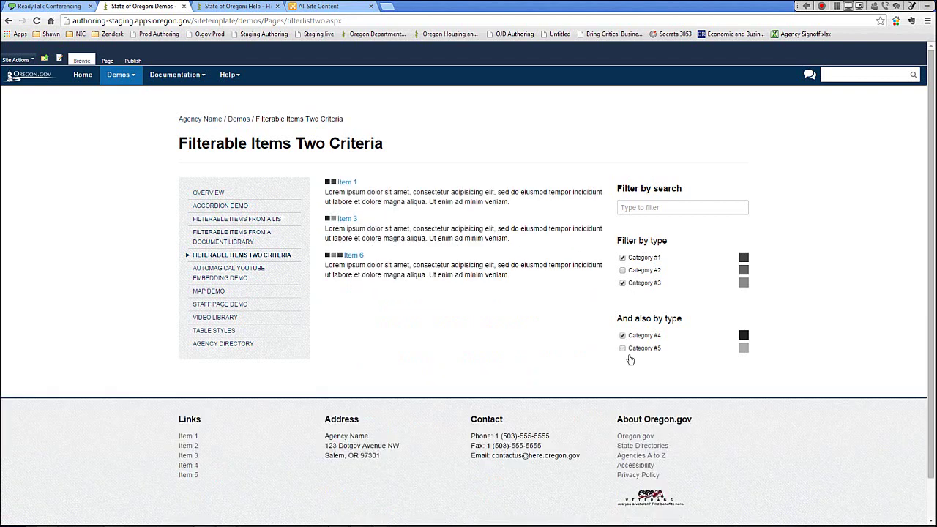
Exclude Category #3 from the item filters, then return to the Help page.
{"action": "left_click", "coordinate": [622, 283]}
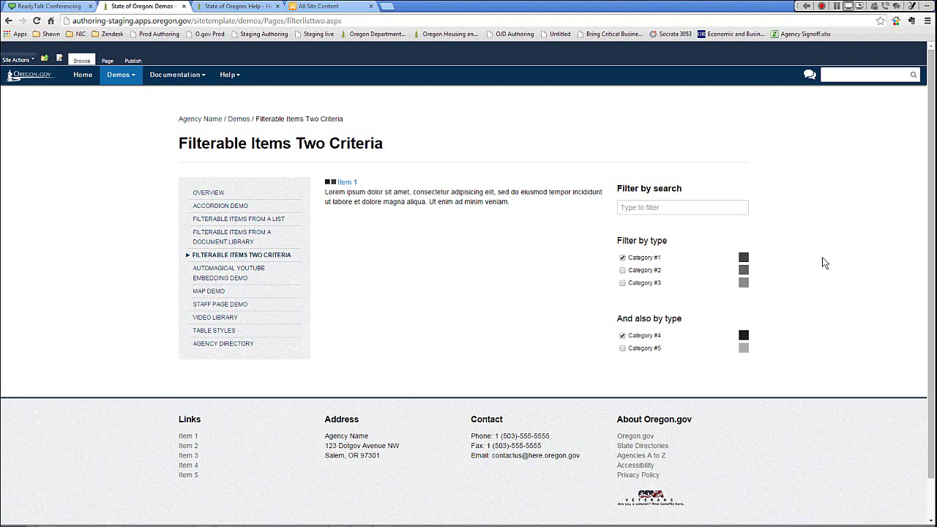
{"action": "left_click", "coordinate": [8, 21]}
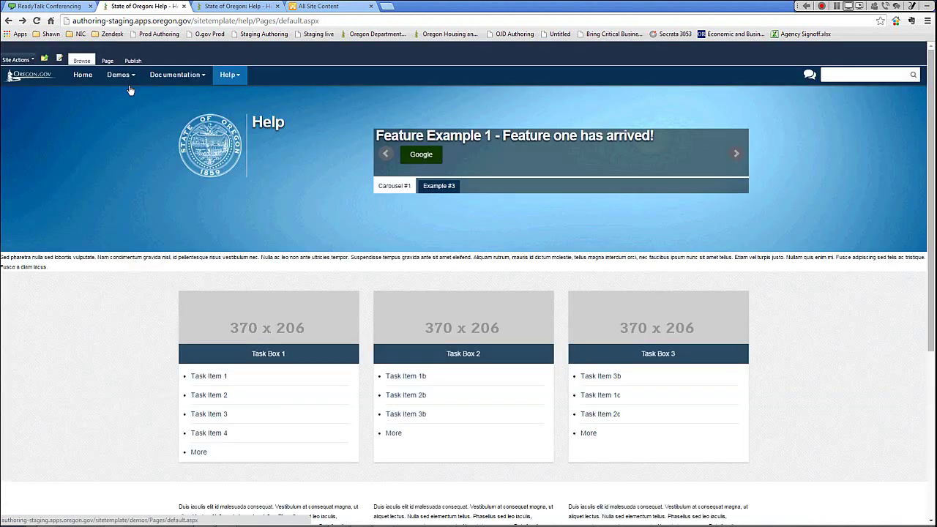
Open the All Site Content page of the Help site.
{"action": "mouse_move", "coordinate": [139, 83]}
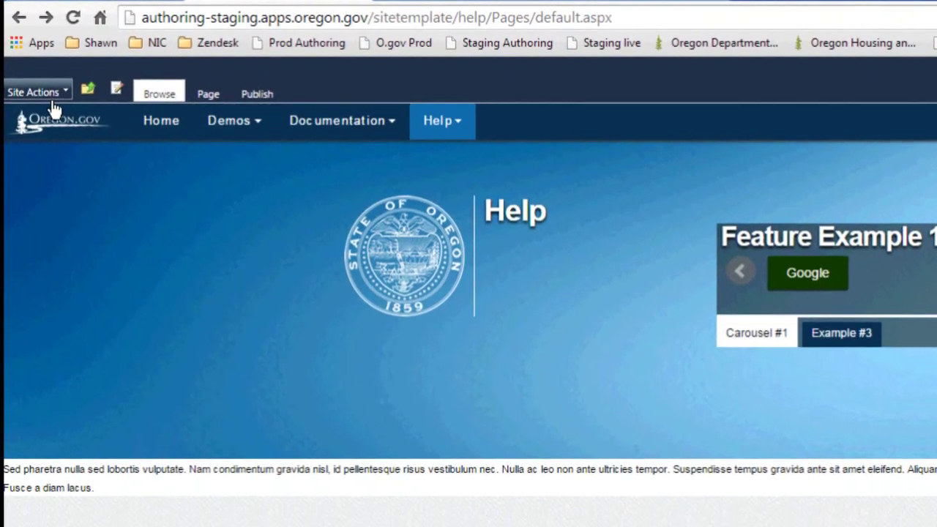
{"action": "left_click", "coordinate": [32, 114]}
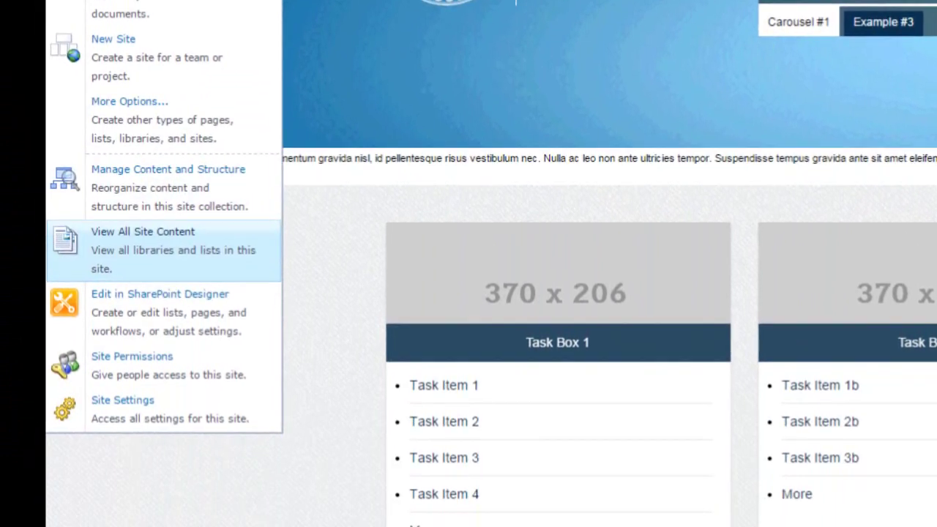
{"action": "left_click", "coordinate": [158, 256]}
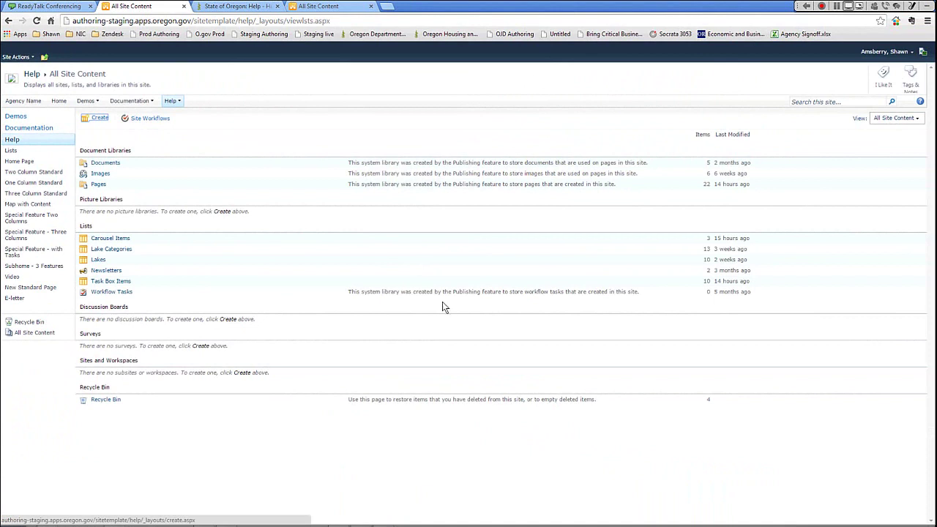
Show the Site Content and Structure view, briefly returning to the content list, and look through its tree of lists and libraries.
{"action": "left_click", "coordinate": [32, 58]}
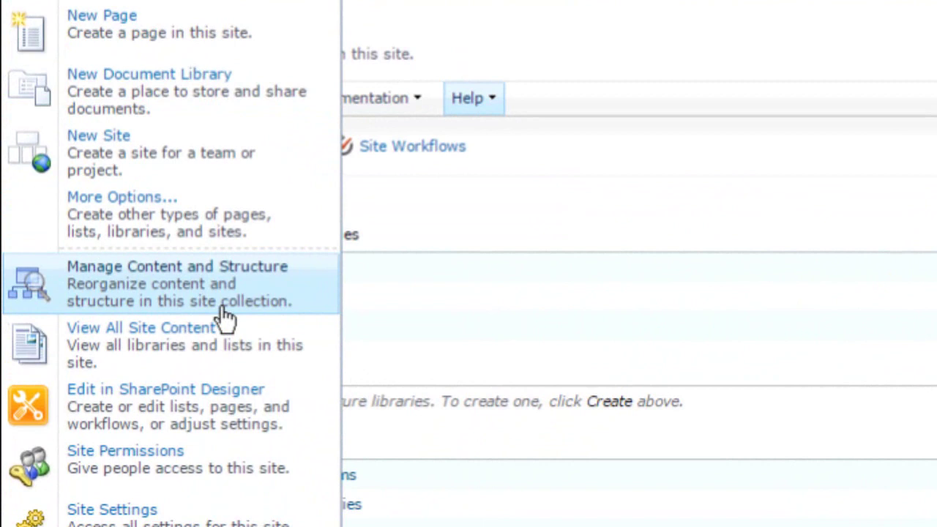
{"action": "left_click", "coordinate": [181, 311]}
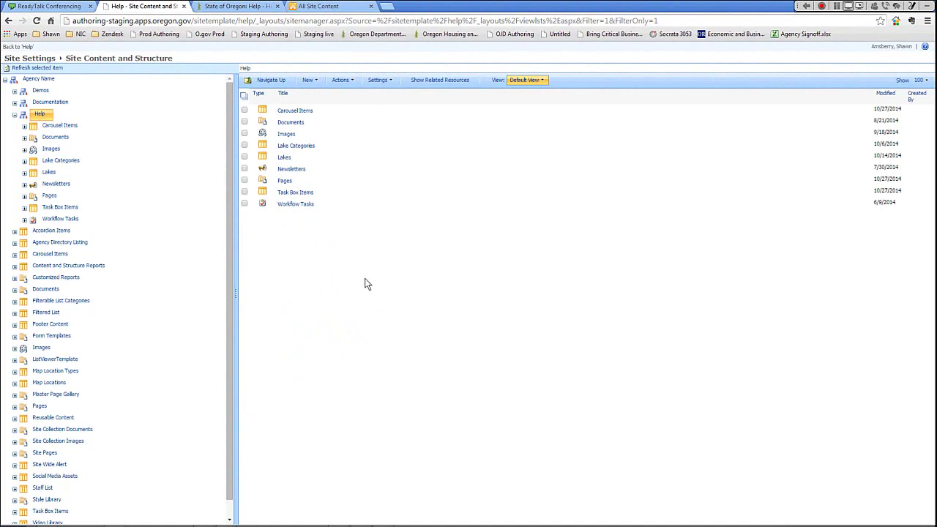
{"action": "left_click", "coordinate": [16, 46]}
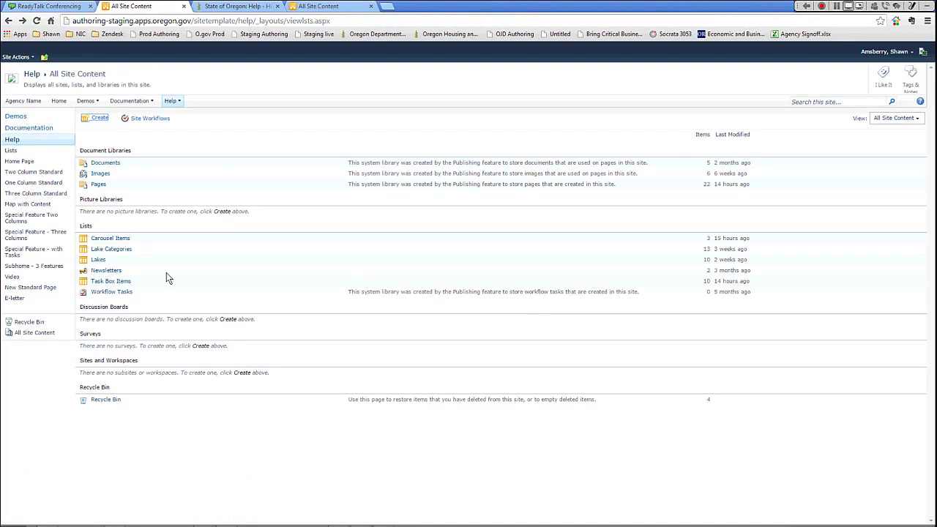
{"action": "left_click", "coordinate": [24, 21]}
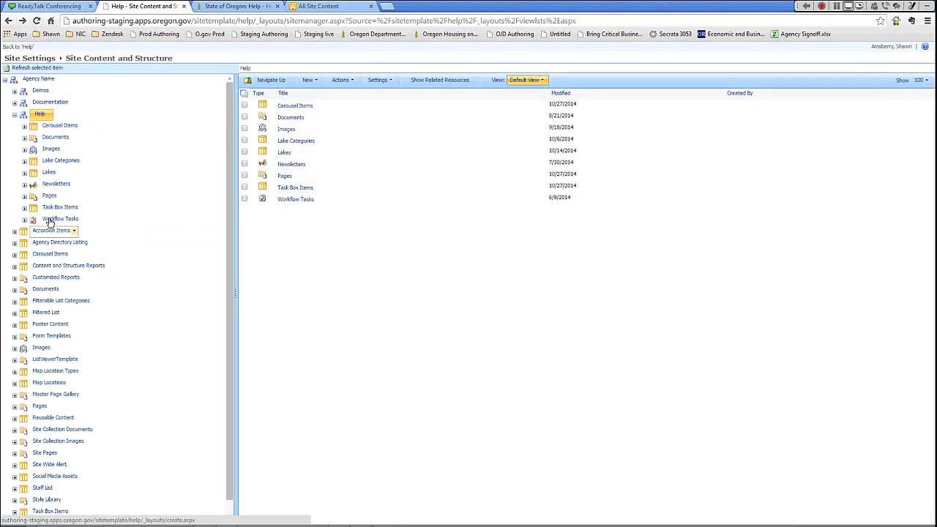
{"action": "scroll", "coordinate": [47, 263], "scroll_direction": "down", "scroll_amount": 1}
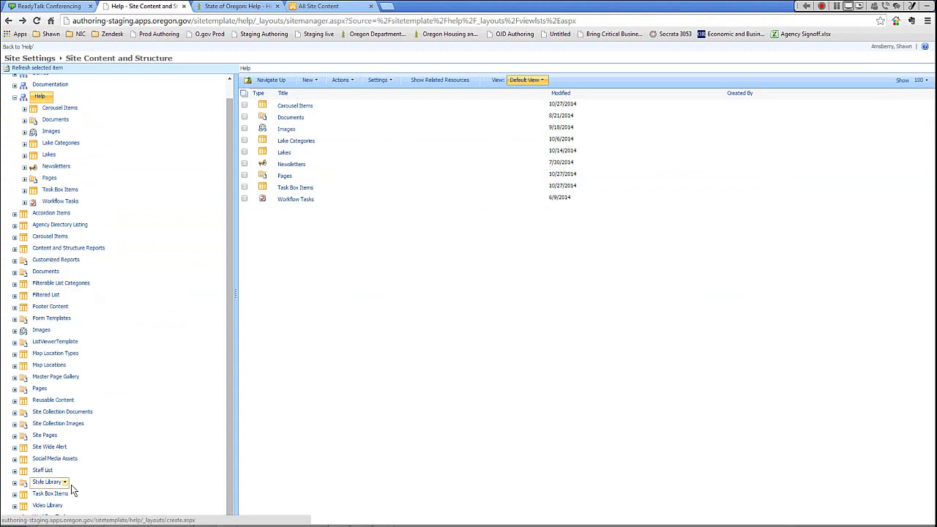
{"action": "scroll", "coordinate": [66, 490], "scroll_direction": "up", "scroll_amount": 1}
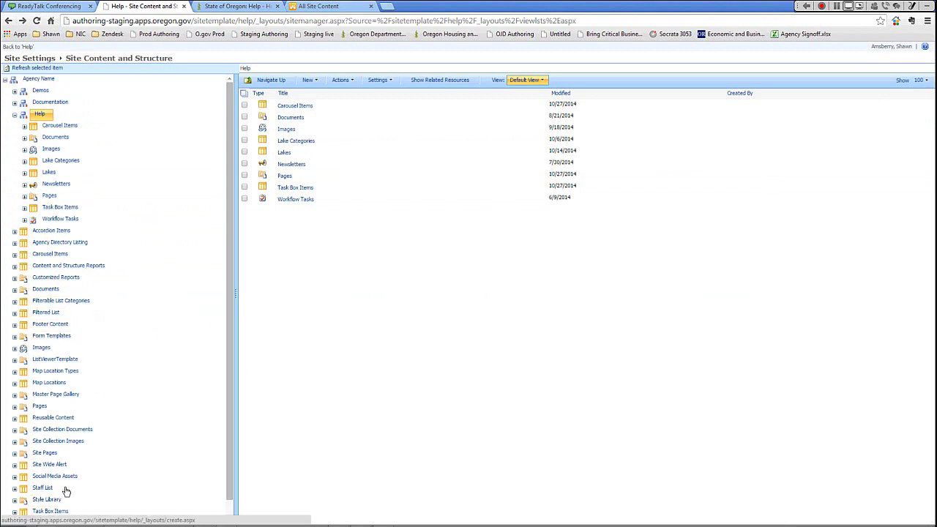
Return to the Help site's content list and point out the Sites and Workspaces section and the Document Libraries heading.
{"action": "left_click", "coordinate": [8, 21]}
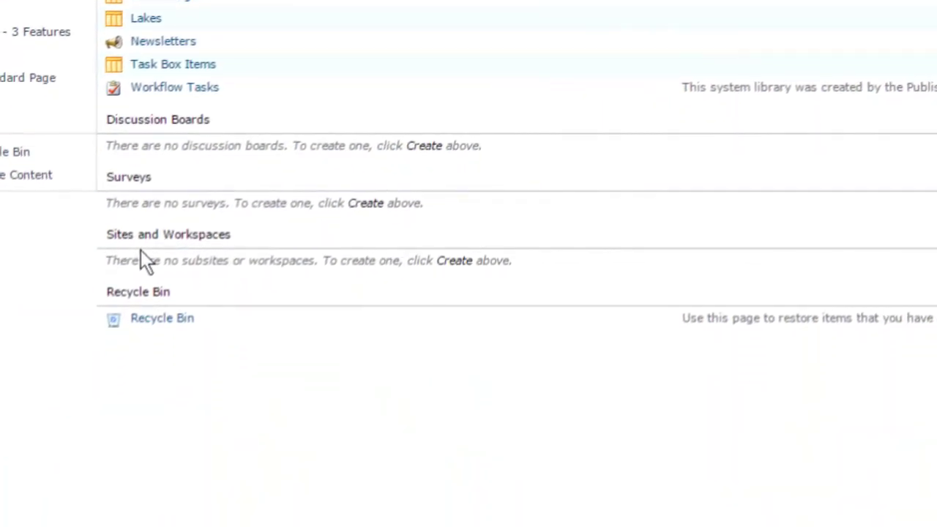
{"action": "left_click_drag", "start_coordinate": [140, 249], "coordinate": [555, 283]}
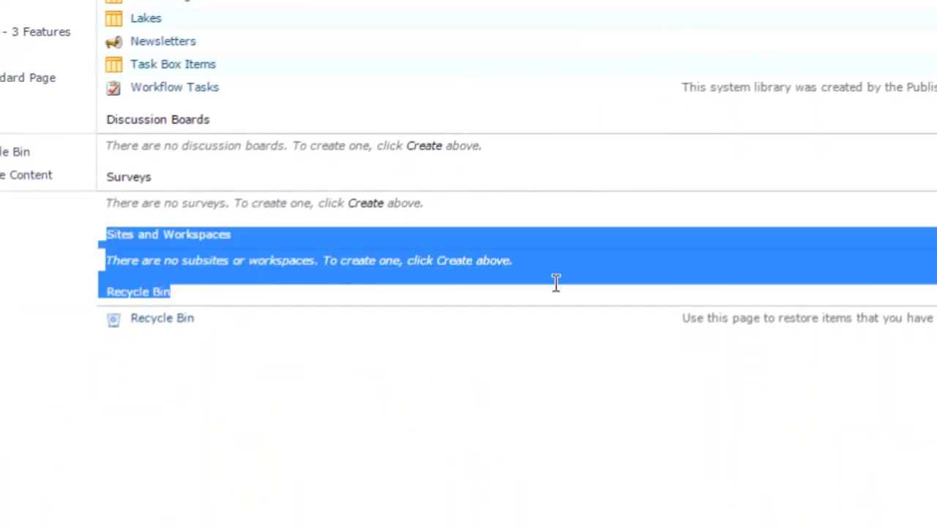
{"action": "left_click", "coordinate": [522, 314]}
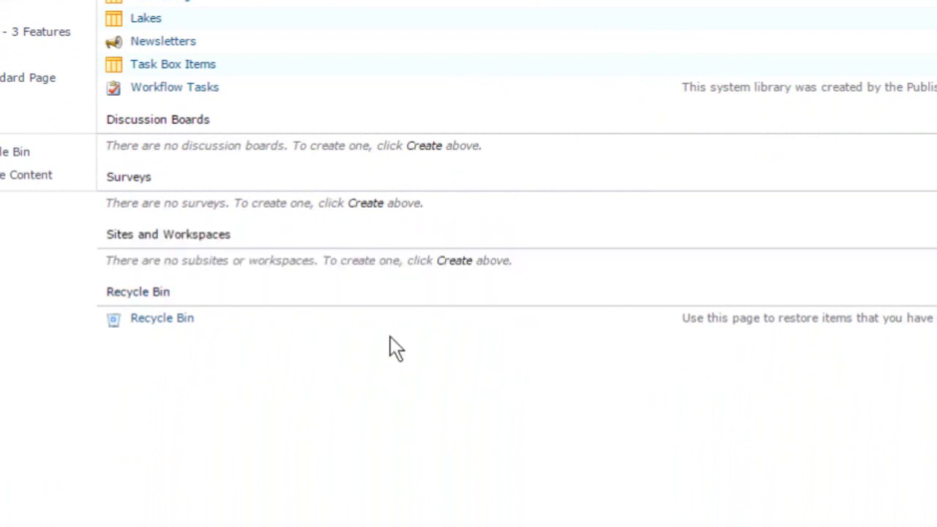
{"action": "left_click_drag", "start_coordinate": [109, 238], "coordinate": [434, 267]}
{"action": "left_click", "coordinate": [540, 295]}
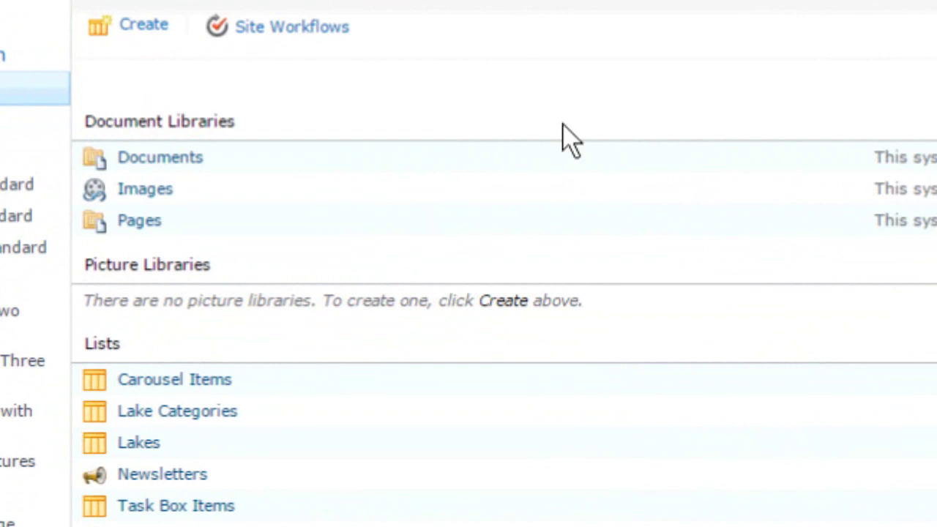
{"action": "left_click_drag", "start_coordinate": [295, 130], "coordinate": [207, 123]}
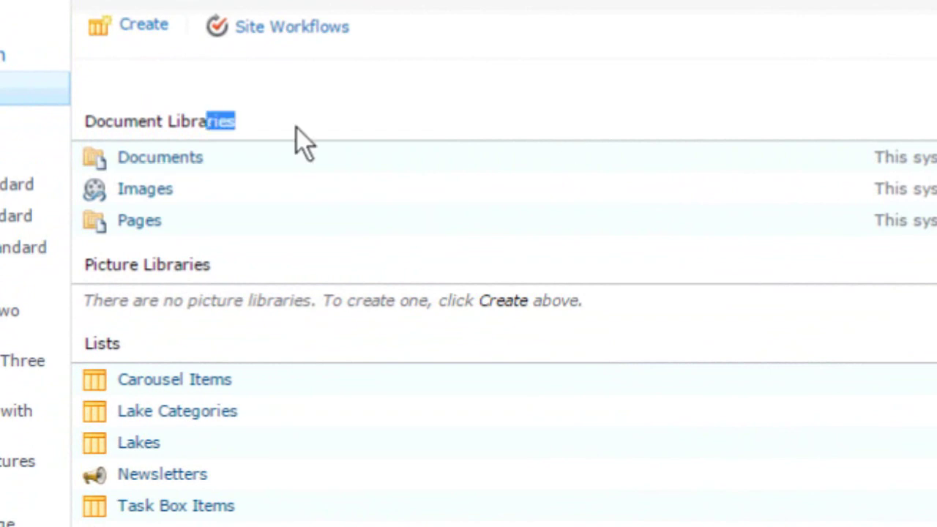
{"action": "left_click", "coordinate": [468, 293]}
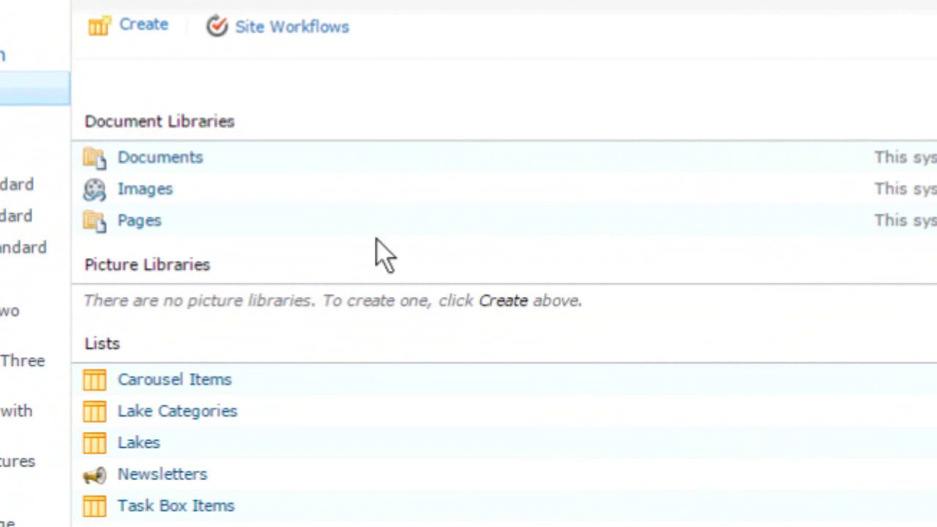
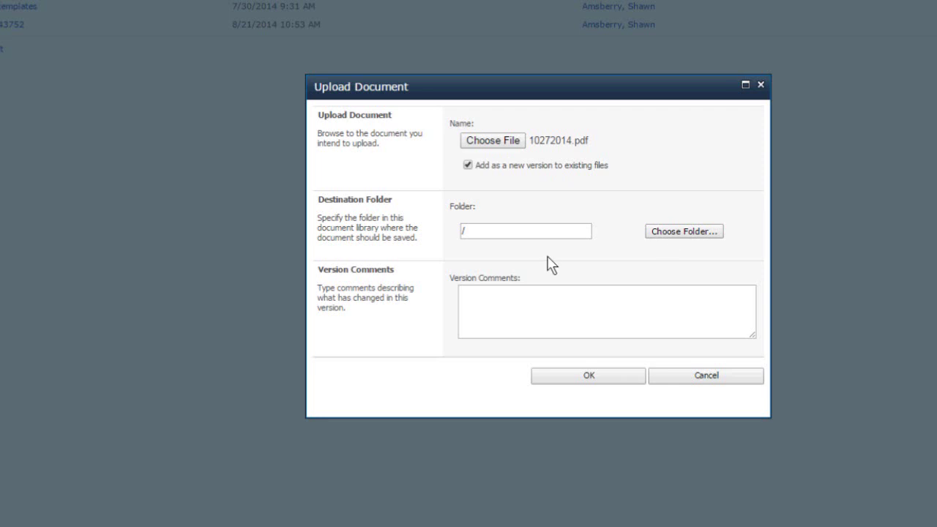
Upload 10272014.pdf to the root folder of the Documents library, leaving the version comments empty.
{"action": "left_click", "coordinate": [493, 238]}
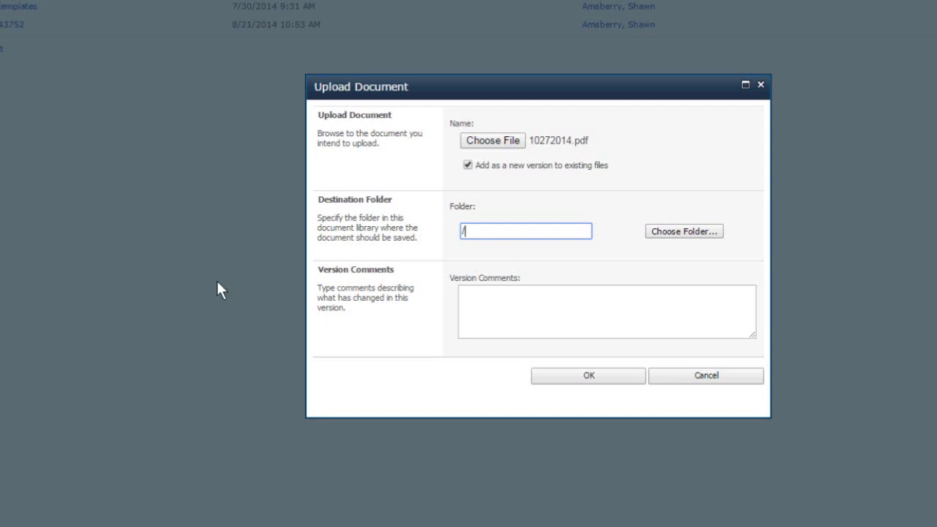
{"action": "left_click", "coordinate": [633, 324]}
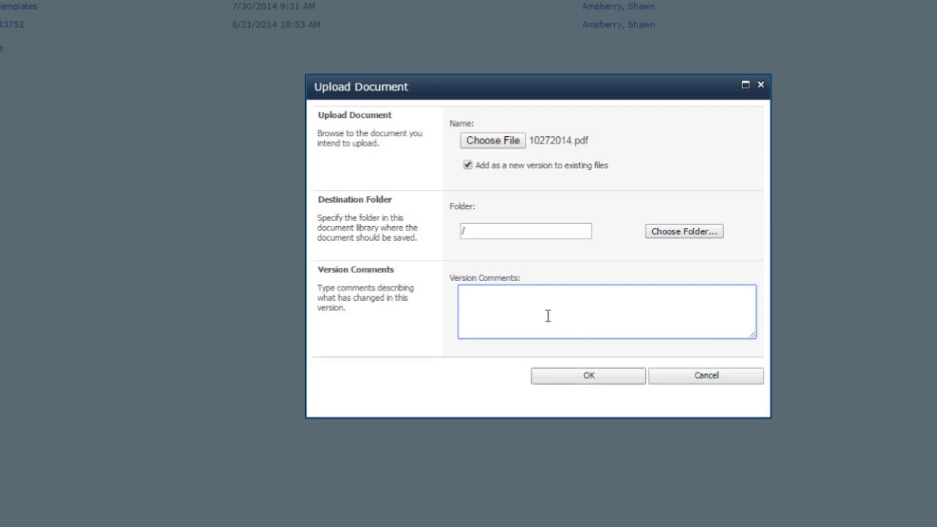
{"action": "left_click", "coordinate": [608, 379]}
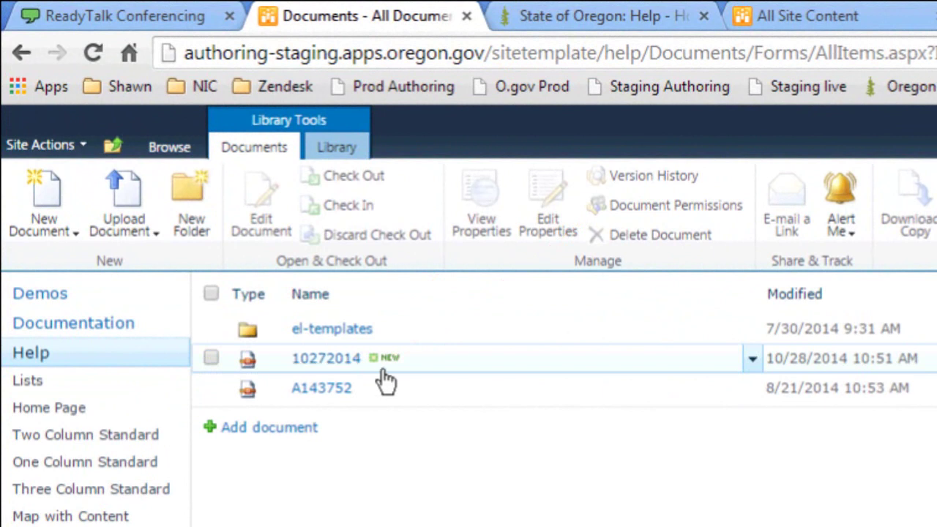
Select the 10272014 document and show the library's single and multiple document upload options.
{"action": "left_click", "coordinate": [210, 358]}
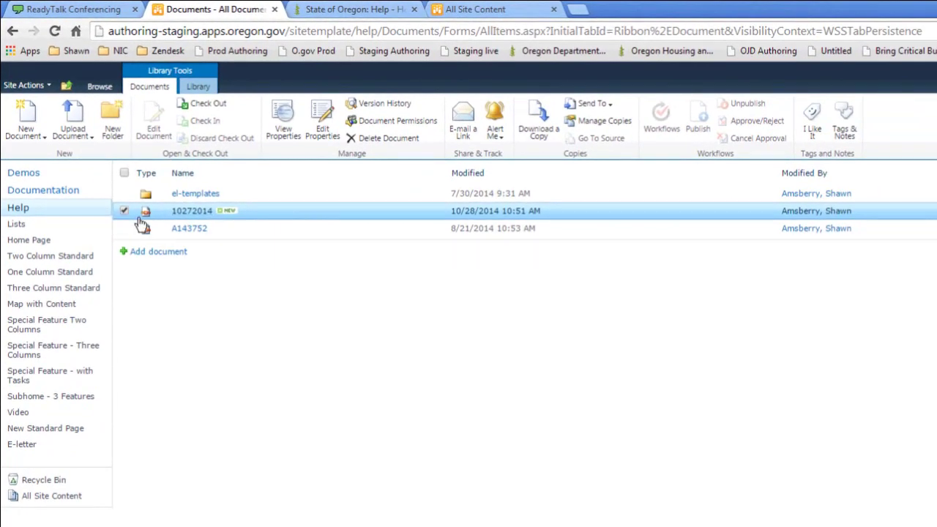
{"action": "left_click", "coordinate": [123, 212]}
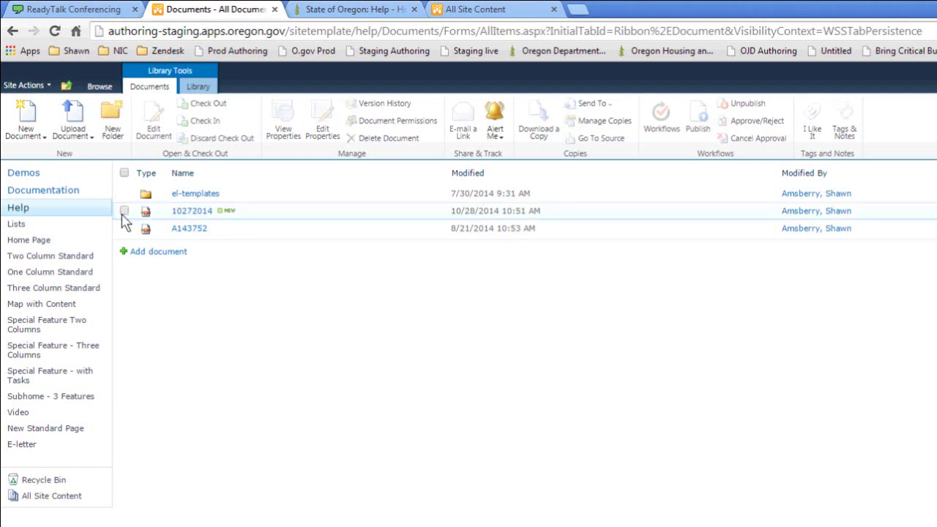
{"action": "left_click", "coordinate": [124, 213]}
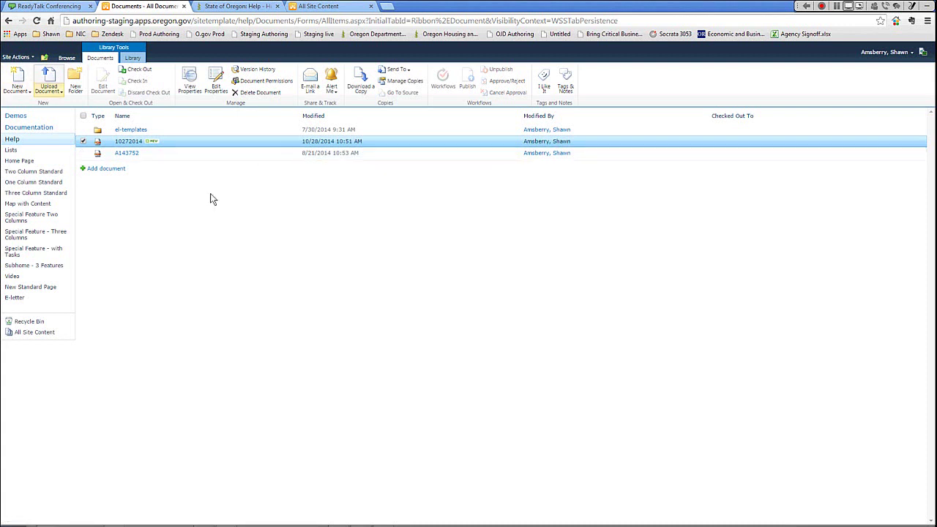
{"action": "left_click", "coordinate": [64, 92]}
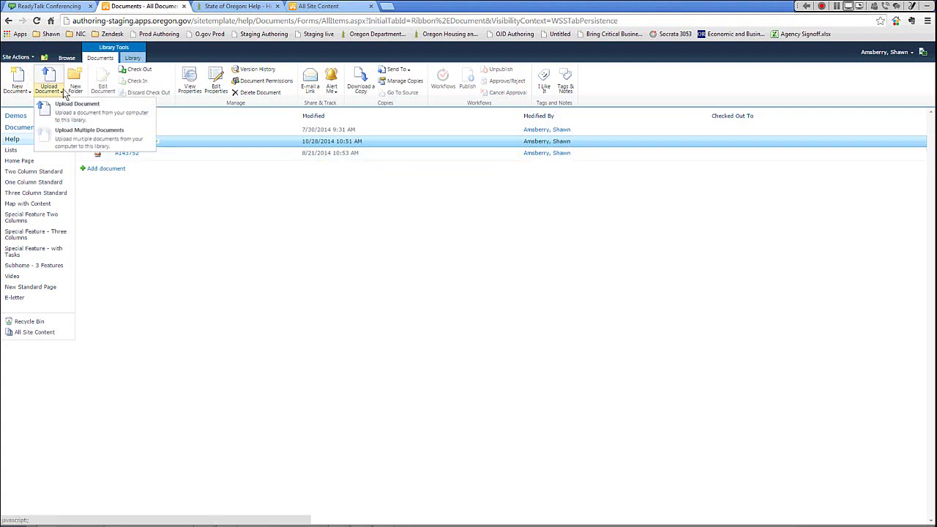
{"action": "left_click", "coordinate": [65, 139]}
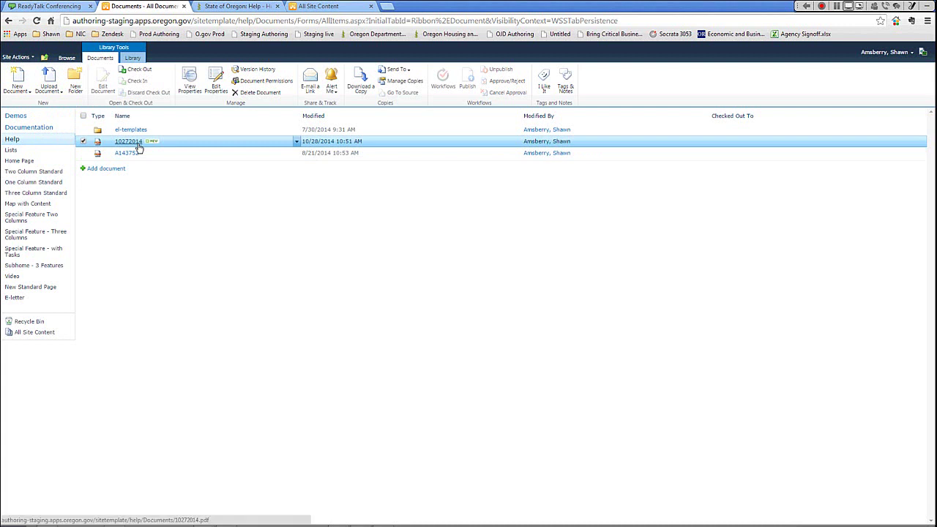
Go through All Site Content to the Help site's Images library and select the Splash image.
{"action": "left_click", "coordinate": [18, 57]}
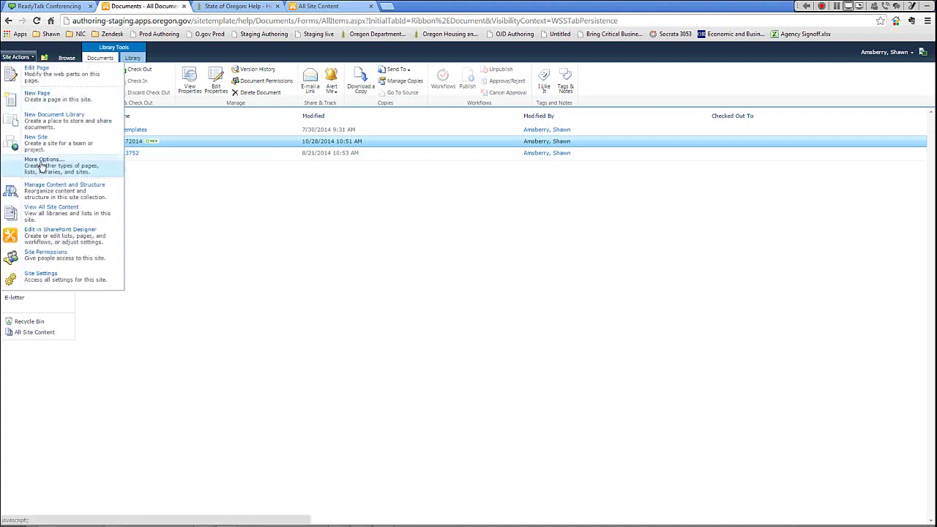
{"action": "left_click", "coordinate": [46, 216]}
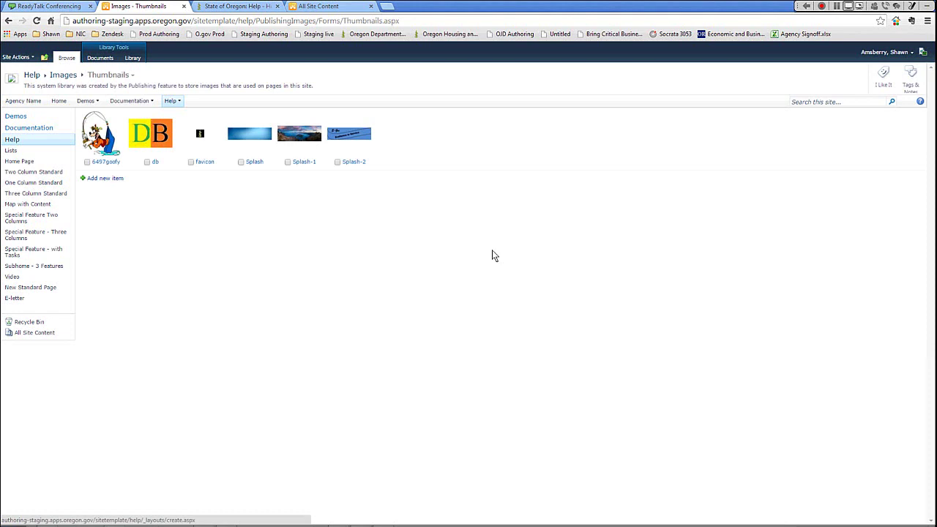
{"action": "left_click", "coordinate": [240, 161]}
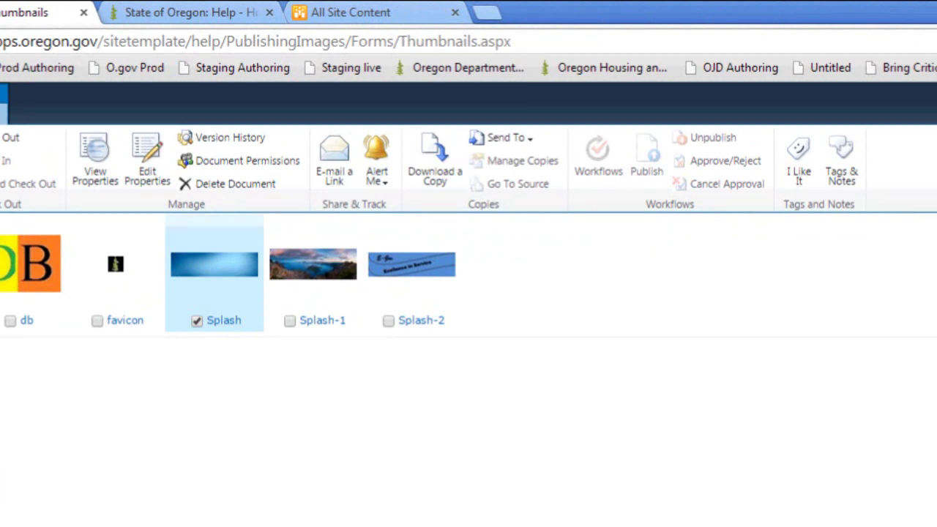
Go through All Site Content to the Help site's Pages library and examine its Page Layout column.
{"action": "left_click", "coordinate": [18, 57]}
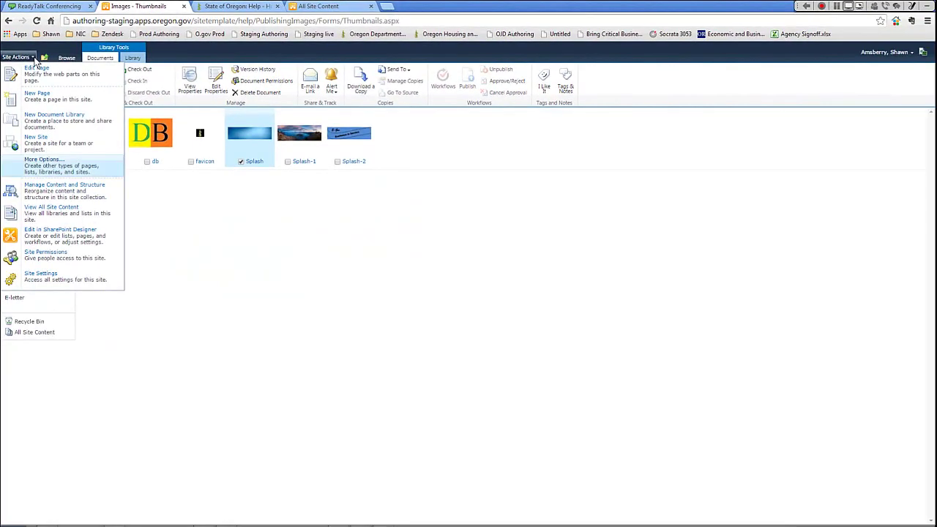
{"action": "left_click", "coordinate": [43, 207]}
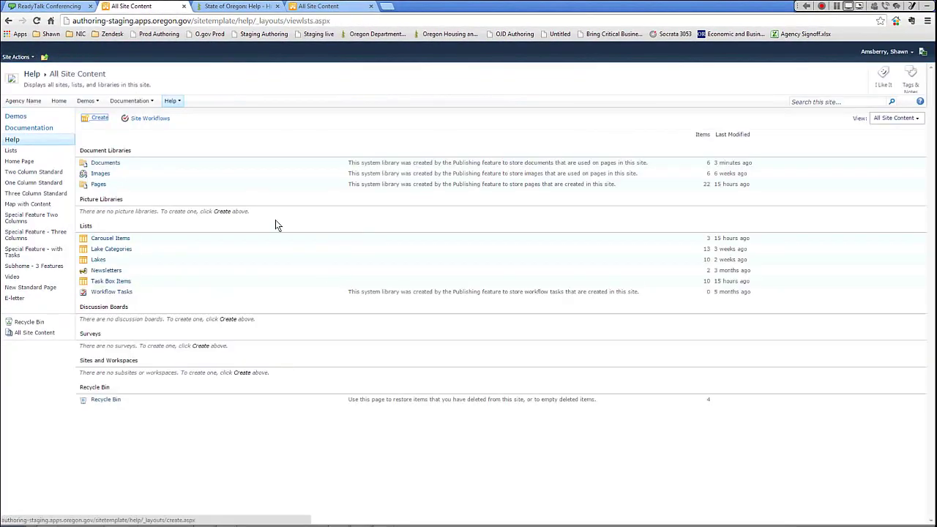
{"action": "left_click", "coordinate": [98, 183]}
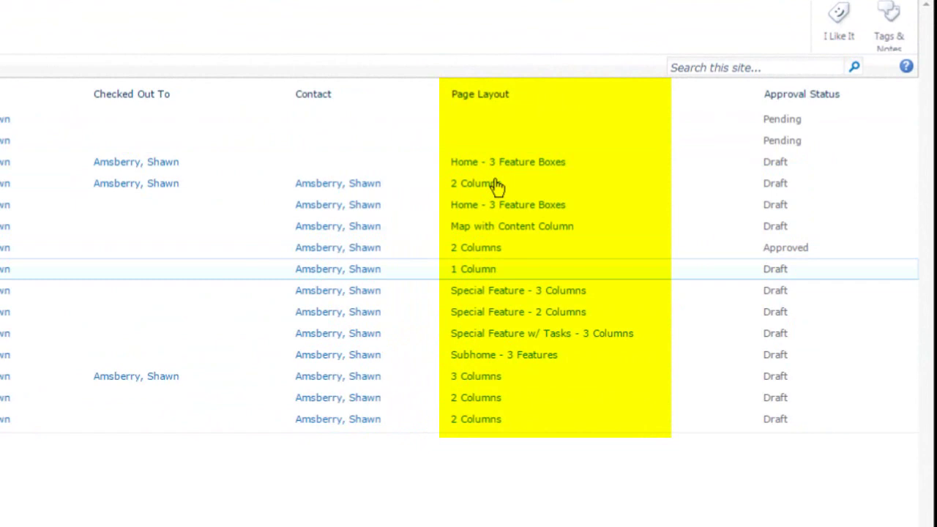
{"action": "left_click", "coordinate": [472, 338]}
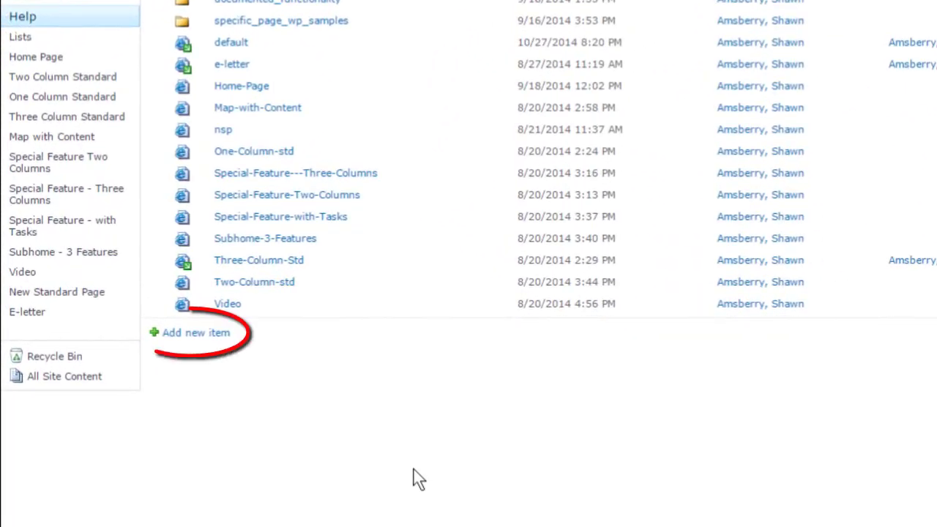
Show the upload form for adding a new item to the Pages library, then cancel it.
{"action": "left_click", "coordinate": [206, 336]}
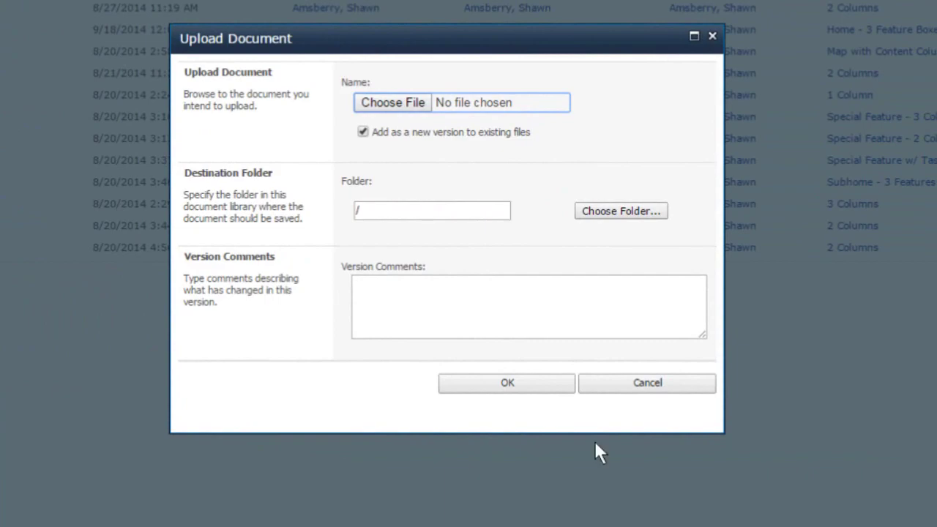
{"action": "left_click", "coordinate": [632, 384]}
{"action": "left_click", "coordinate": [624, 386]}
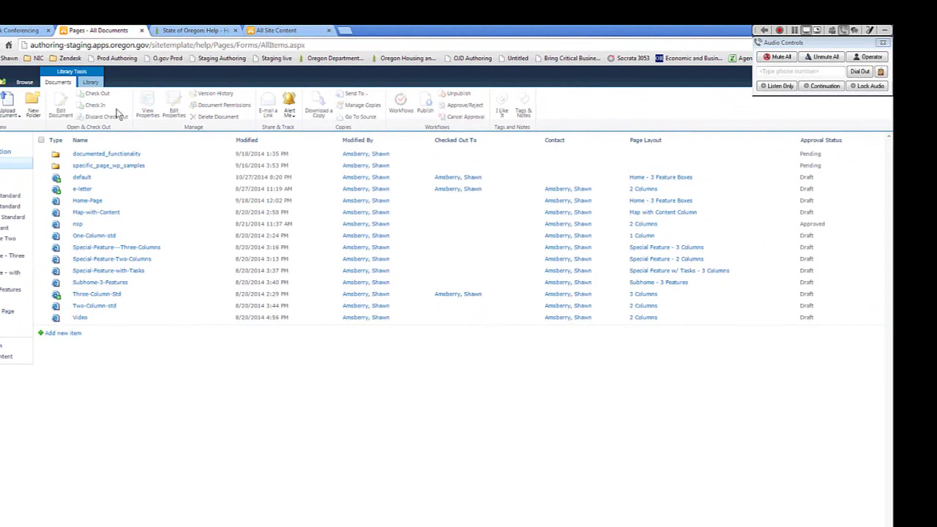
Select the Home-Page item in the Pages library and examine its properties down to the approval status.
{"action": "left_click", "coordinate": [42, 201]}
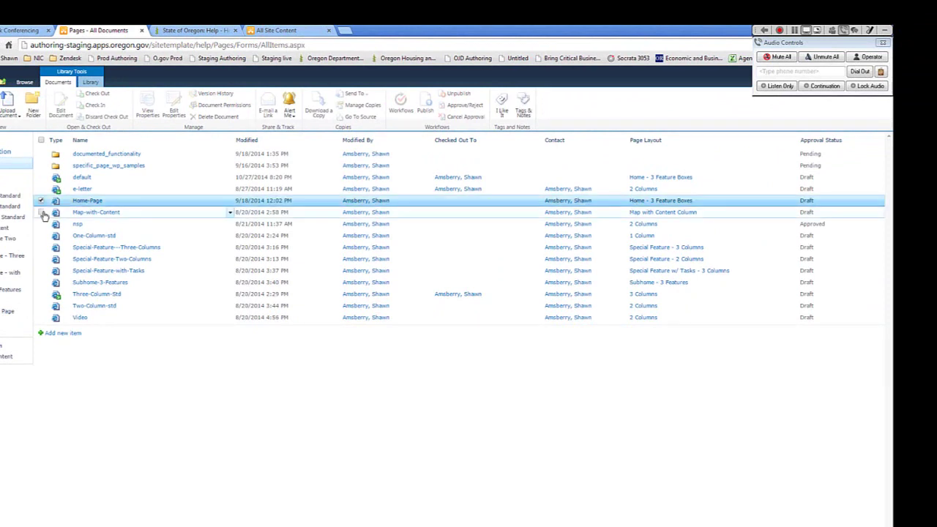
{"action": "left_click", "coordinate": [146, 116]}
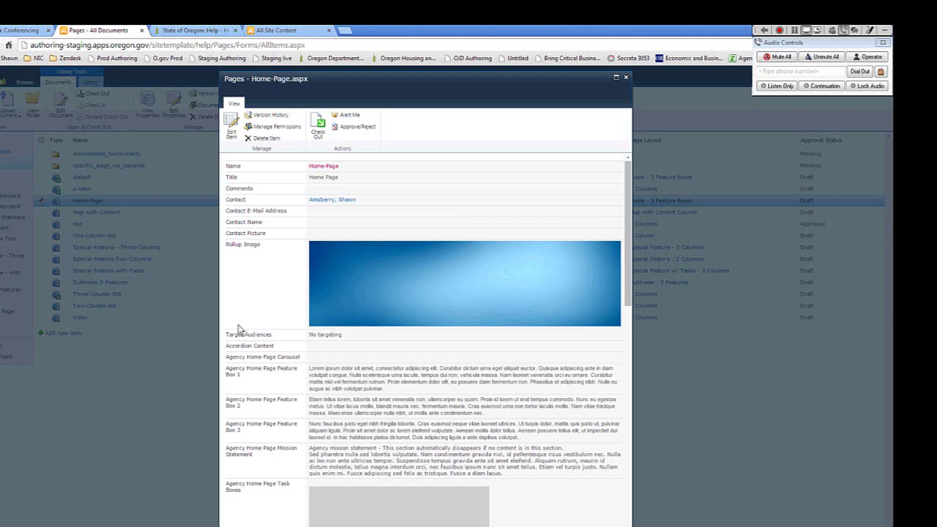
{"action": "scroll", "coordinate": [238, 329], "scroll_direction": "down", "scroll_amount": 15}
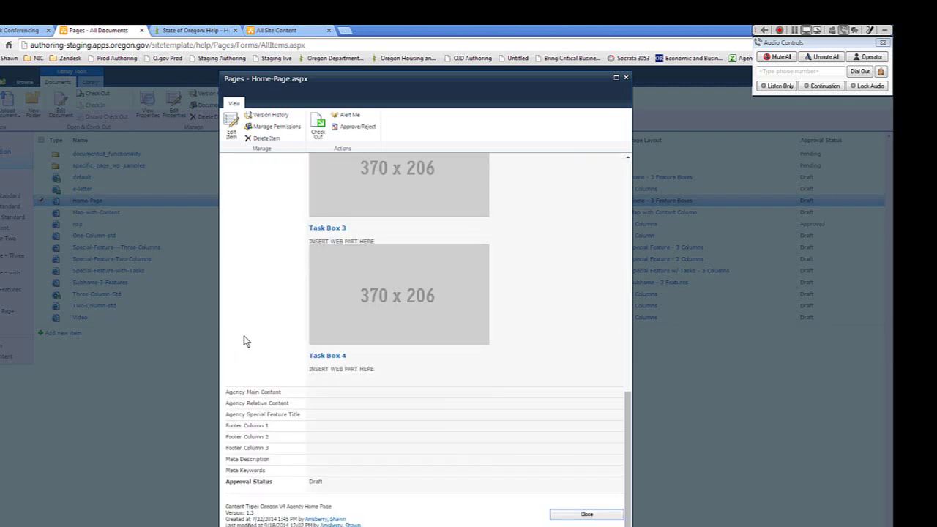
{"action": "scroll", "coordinate": [246, 342], "scroll_direction": "up", "scroll_amount": 5}
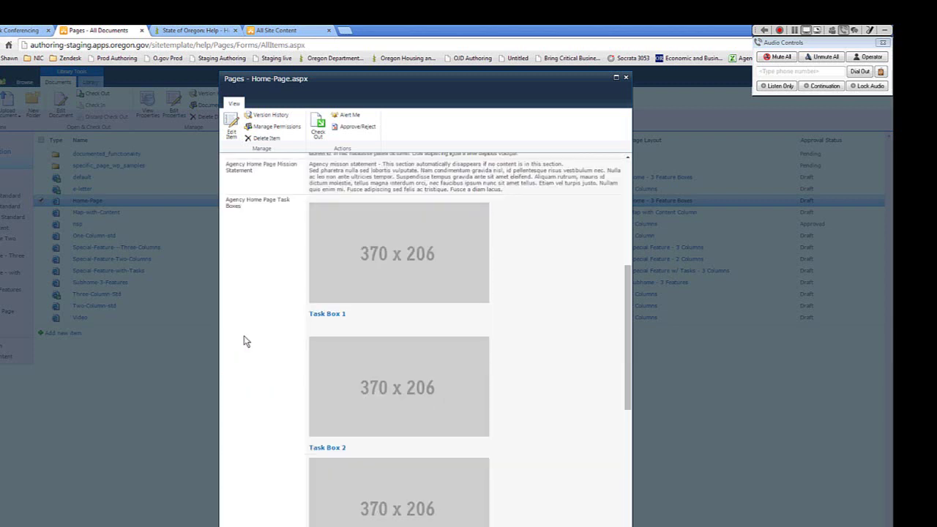
{"action": "scroll", "coordinate": [246, 341], "scroll_direction": "up", "scroll_amount": 2}
{"action": "scroll", "coordinate": [246, 341], "scroll_direction": "up", "scroll_amount": 3}
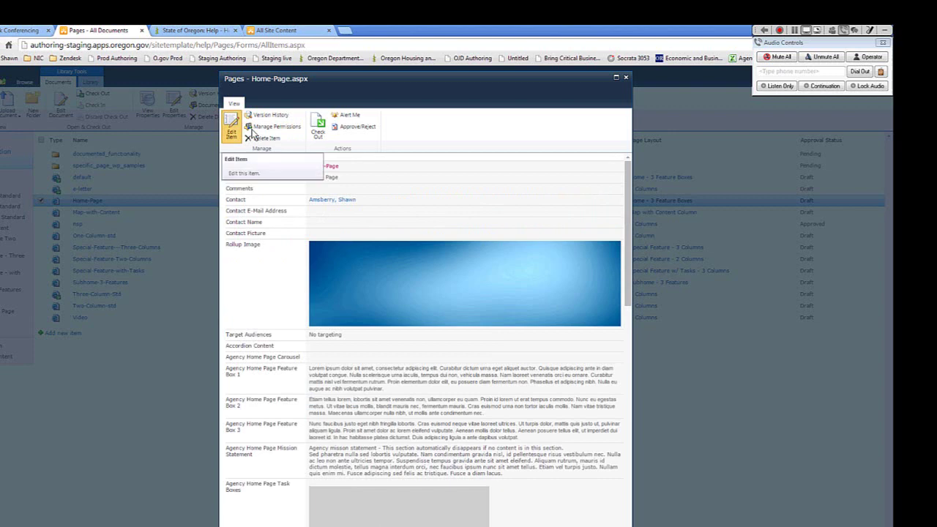
Open the Home-Page item's properties for editing and look through its fields down to Description.
{"action": "left_click", "coordinate": [232, 126]}
{"action": "left_click", "coordinate": [455, 114]}
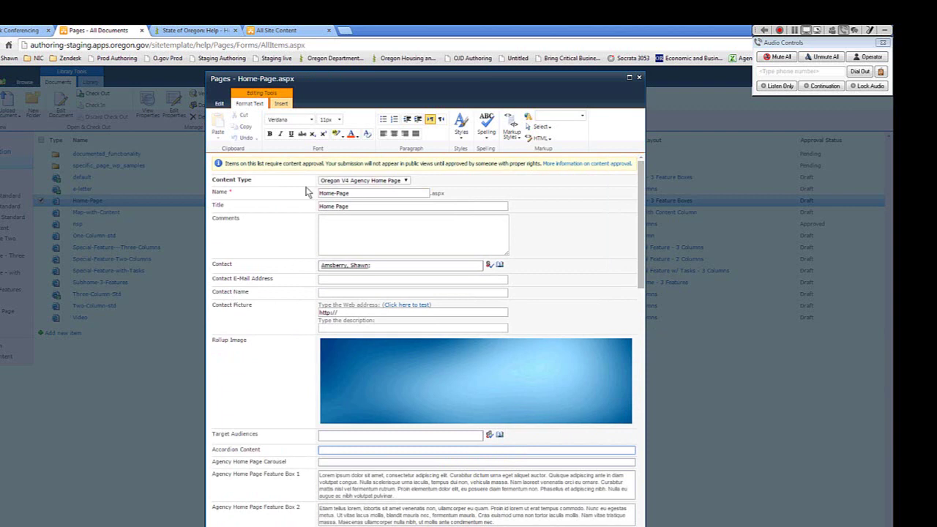
{"action": "left_click", "coordinate": [363, 196]}
{"action": "key", "text": "Return"}
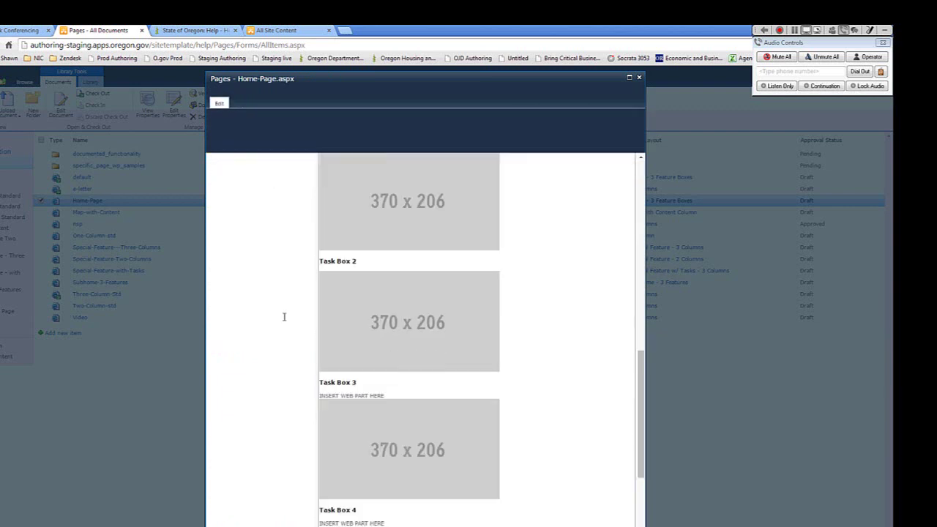
{"action": "scroll", "coordinate": [284, 316], "scroll_direction": "down", "scroll_amount": 3}
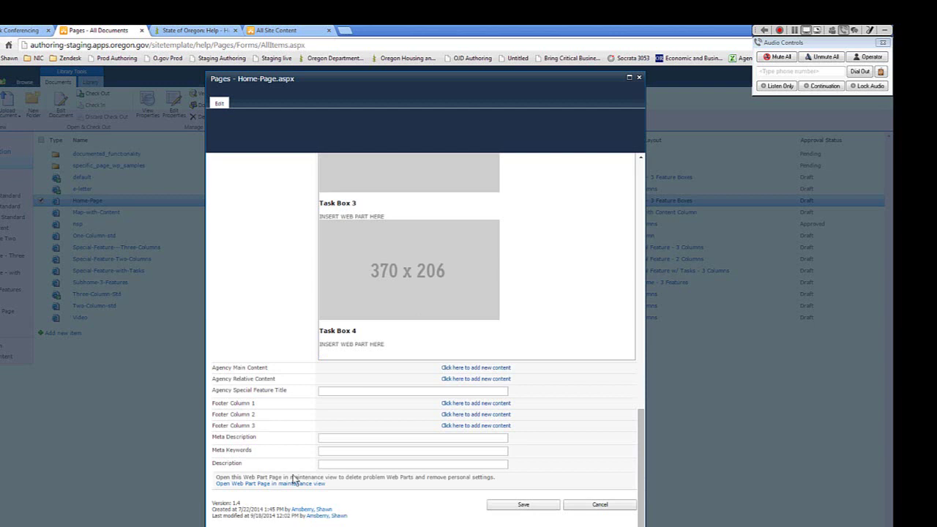
{"action": "left_click", "coordinate": [330, 466]}
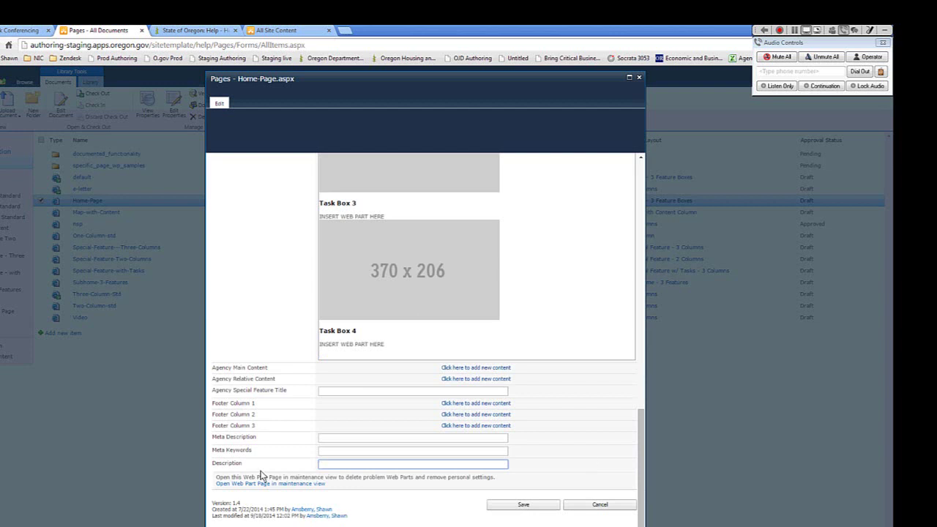
{"action": "scroll", "coordinate": [305, 476], "scroll_direction": "up", "scroll_amount": 15}
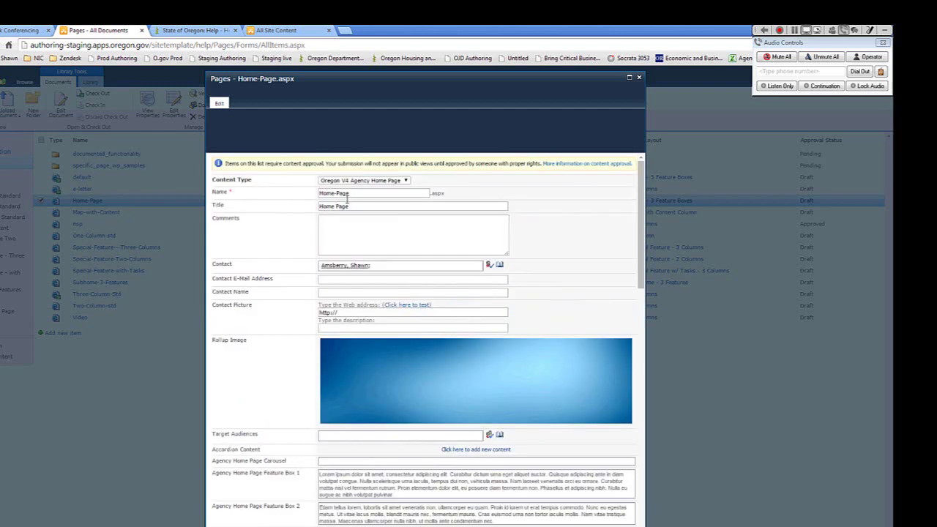
Examine the Home-Page edit form again, covering comments, feature boxes, mission statement, task boxes, footer columns and meta fields.
{"action": "scroll", "coordinate": [264, 393], "scroll_direction": "down", "scroll_amount": 10}
{"action": "scroll", "coordinate": [264, 393], "scroll_direction": "down", "scroll_amount": 4}
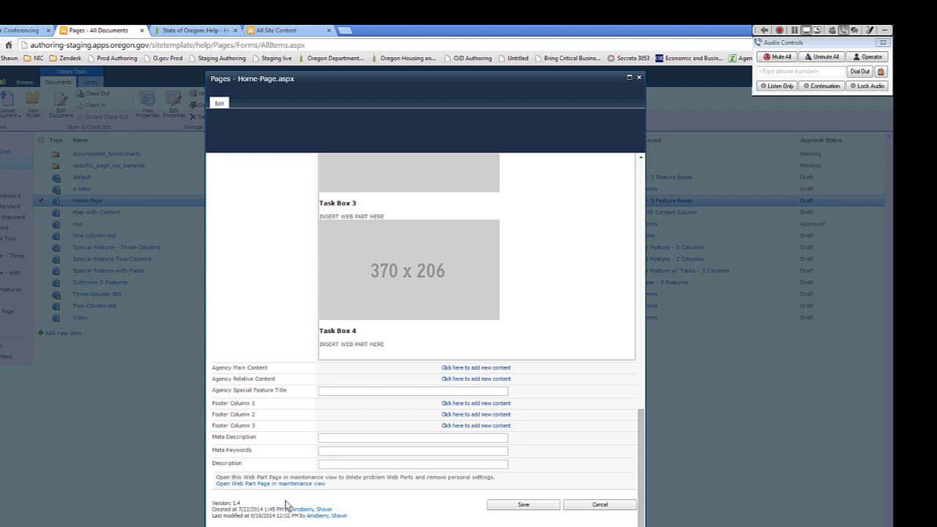
{"action": "scroll", "coordinate": [287, 506], "scroll_direction": "up", "scroll_amount": 3}
{"action": "scroll", "coordinate": [287, 507], "scroll_direction": "up", "scroll_amount": 10}
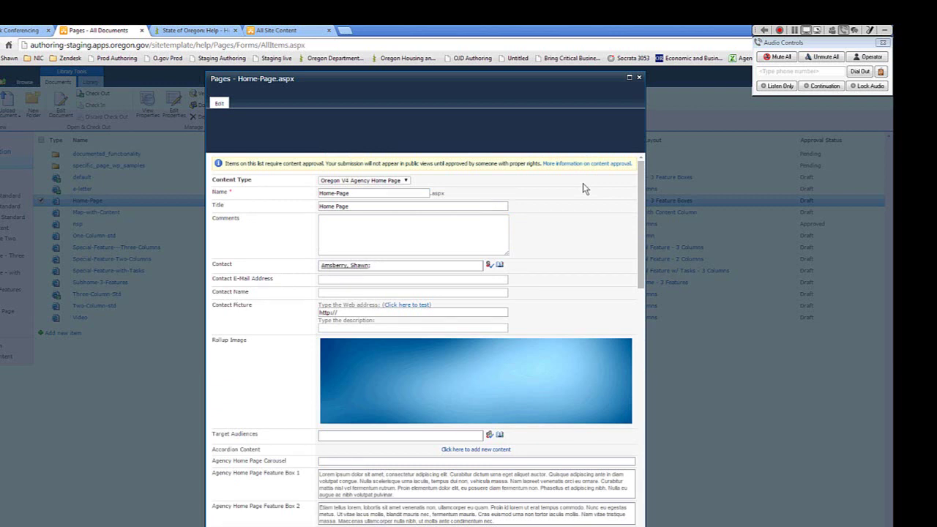
{"action": "left_click", "coordinate": [399, 246]}
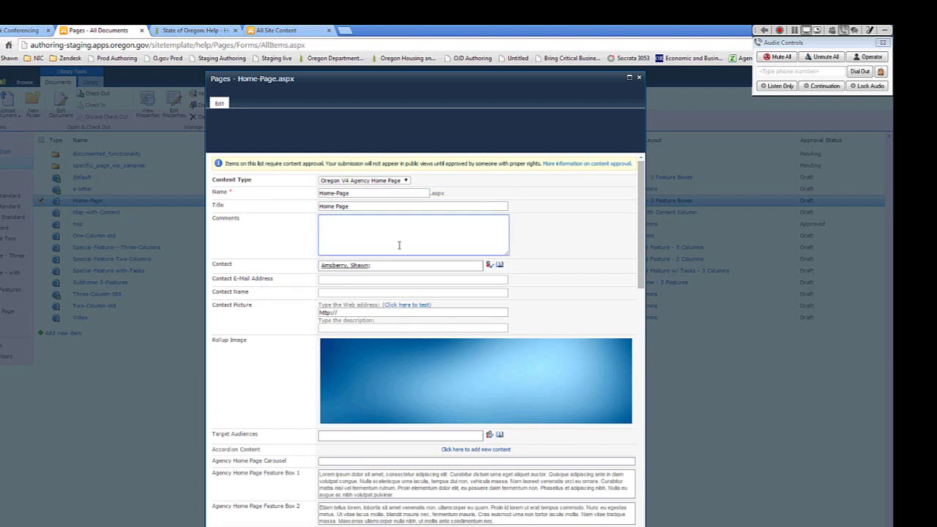
{"action": "scroll", "coordinate": [267, 330], "scroll_direction": "down", "scroll_amount": 4}
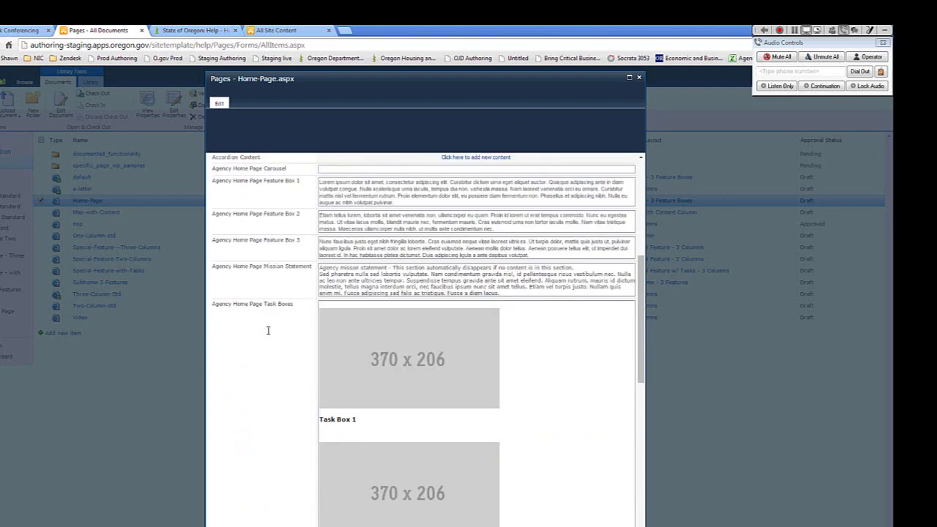
{"action": "scroll", "coordinate": [268, 330], "scroll_direction": "down", "scroll_amount": 6}
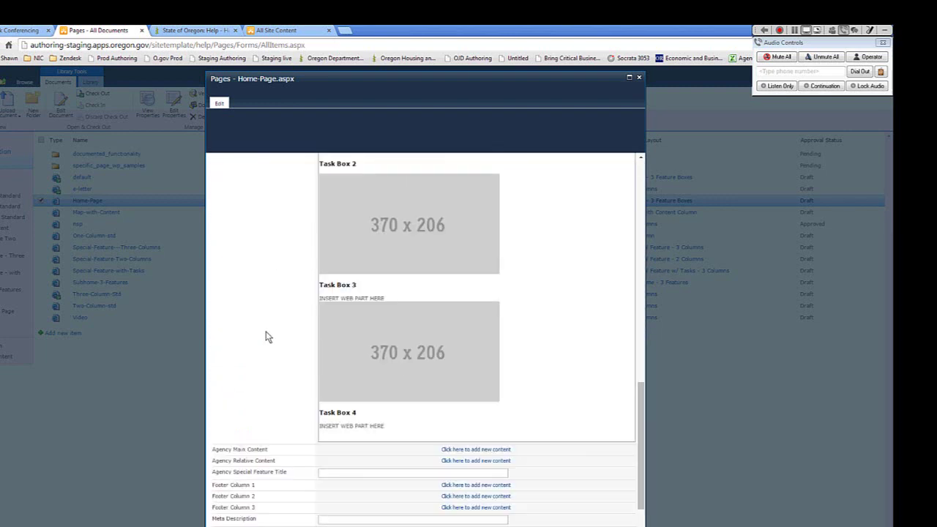
{"action": "scroll", "coordinate": [267, 337], "scroll_direction": "down", "scroll_amount": 2}
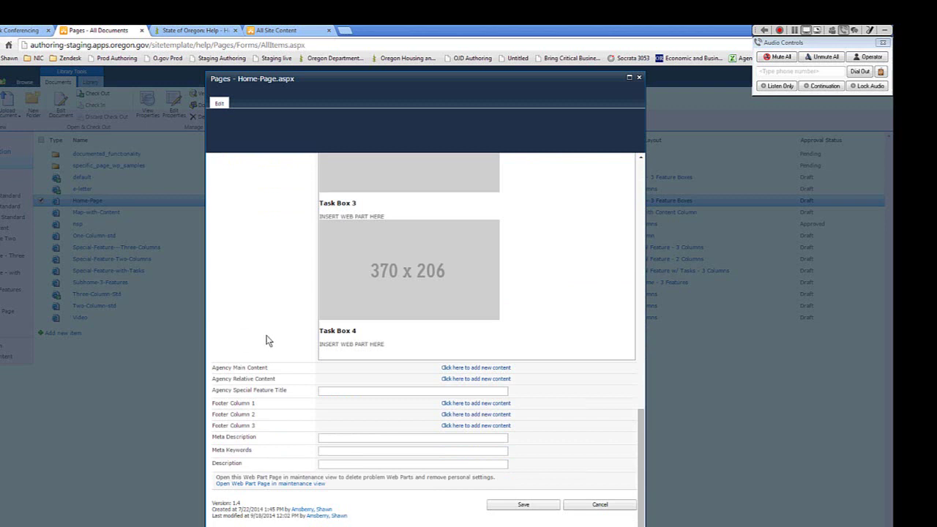
{"action": "scroll", "coordinate": [268, 342], "scroll_direction": "up", "scroll_amount": 10}
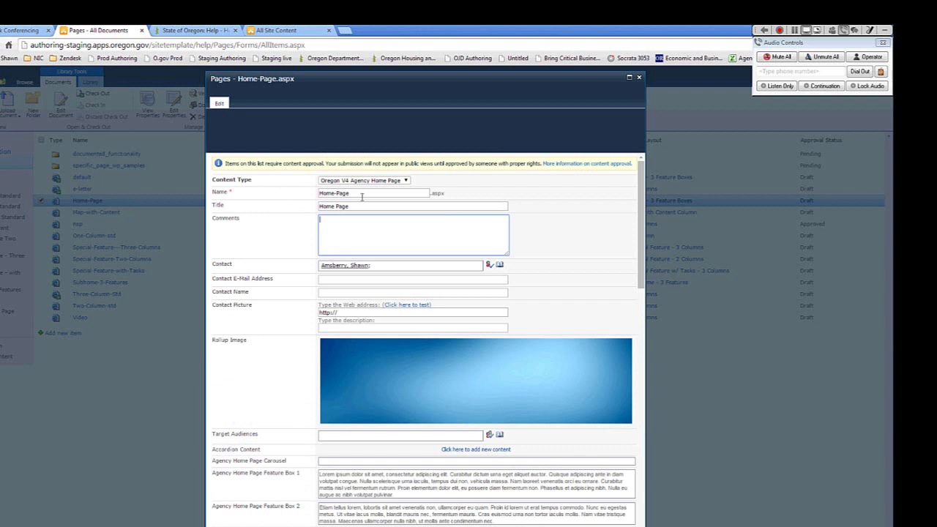
{"action": "left_click", "coordinate": [309, 194]}
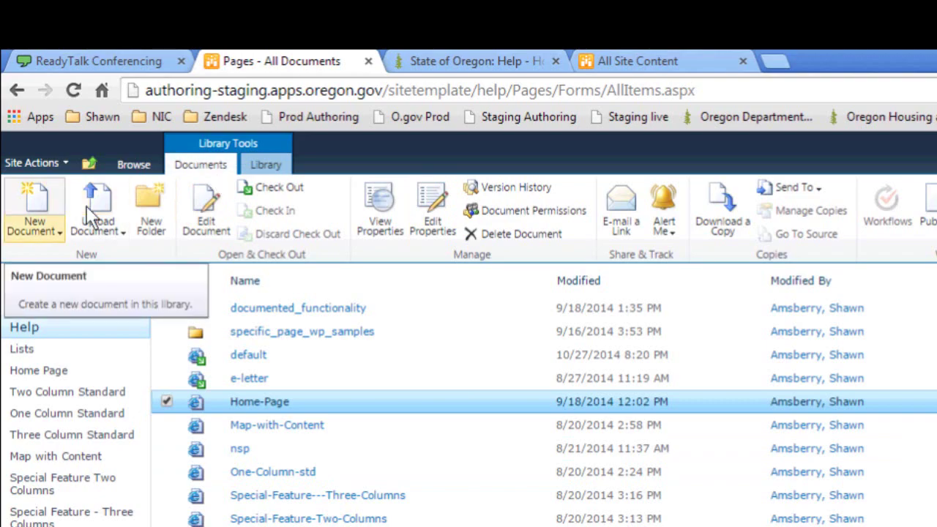
Start a new Agency V4 Standard Page in the Pages library and select the Special Feature w/ Tasks - 3 Columns layout.
{"action": "left_click", "coordinate": [50, 231]}
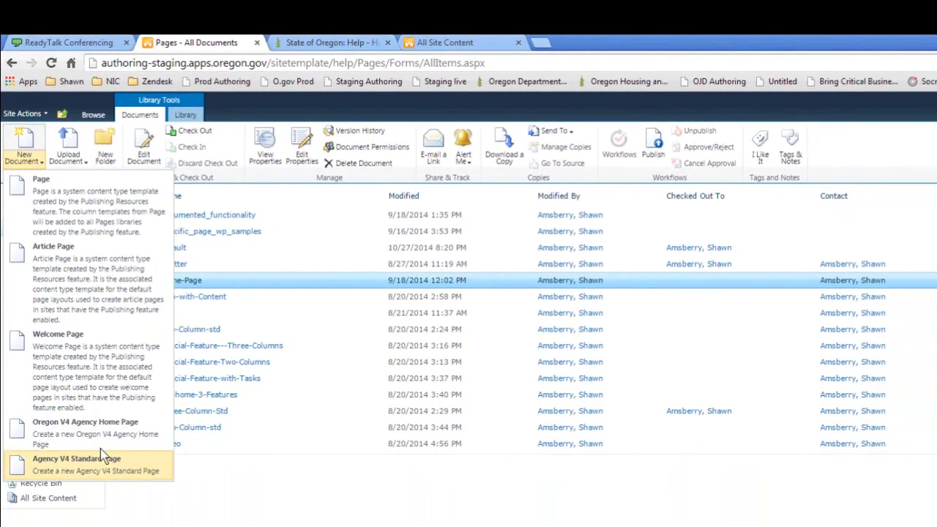
{"action": "left_click", "coordinate": [101, 450]}
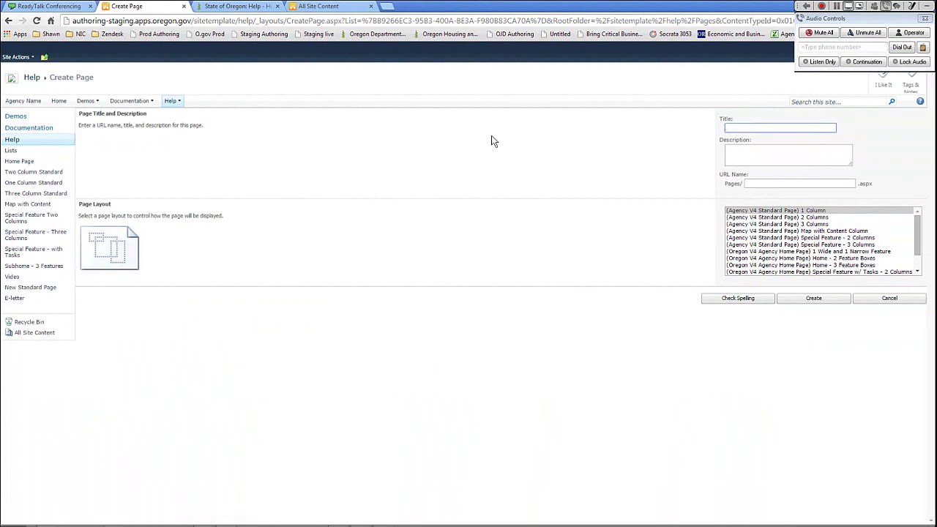
{"action": "left_click", "coordinate": [790, 244]}
{"action": "scroll", "coordinate": [818, 257], "scroll_direction": "down", "scroll_amount": 1}
{"action": "left_click", "coordinate": [818, 258]}
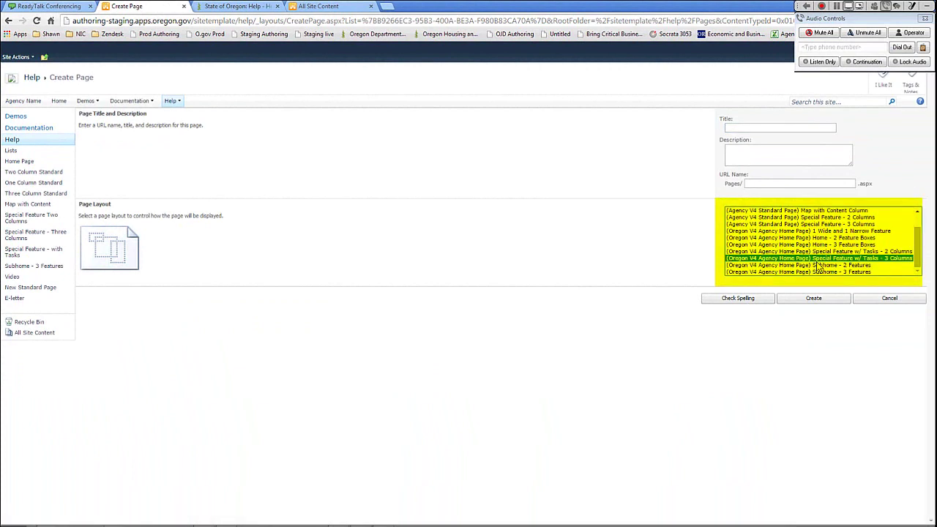
Look through the Agency V4 Standard Page and Oregon V4 Agency Home Page layouts, and cancel the page creation.
{"action": "key", "text": "Up"}
{"action": "key", "text": "Up"}
{"action": "key", "text": "Up"}
{"action": "key", "text": "Up"}
{"action": "key", "text": "Up"}
{"action": "key", "text": "Up"}
{"action": "key", "text": "Up"}
{"action": "key", "text": "Up"}
{"action": "key", "text": "Up"}
{"action": "key", "text": "Up"}
{"action": "key", "text": "Down"}
{"action": "key", "text": "Down"}
{"action": "key", "text": "Down"}
{"action": "key", "text": "Down"}
{"action": "key", "text": "Down"}
{"action": "key", "text": "Down"}
{"action": "key", "text": "Down"}
{"action": "key", "text": "Down"}
{"action": "key", "text": "Down"}
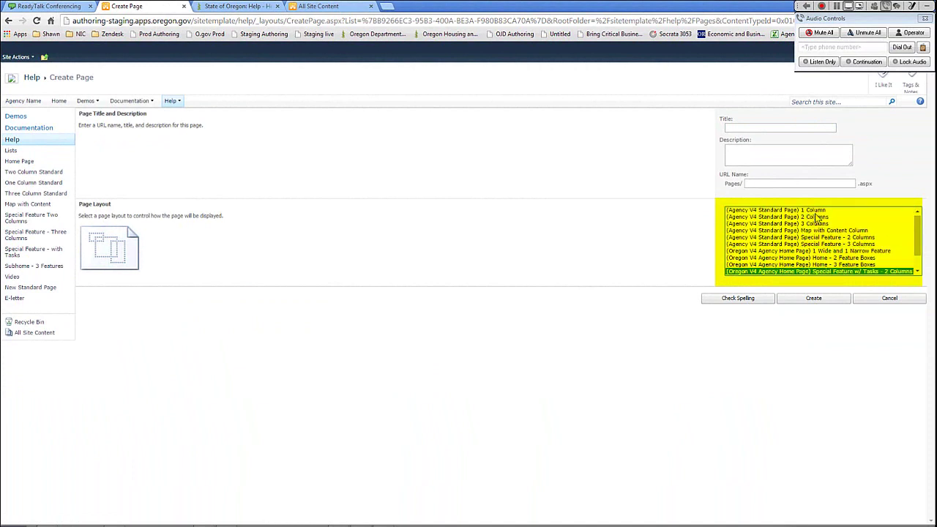
{"action": "key", "text": "Down"}
{"action": "key", "text": "Down"}
{"action": "key", "text": "Down"}
{"action": "key", "text": "Up"}
{"action": "key", "text": "Up"}
{"action": "key", "text": "Up"}
{"action": "key", "text": "Up"}
{"action": "key", "text": "Up"}
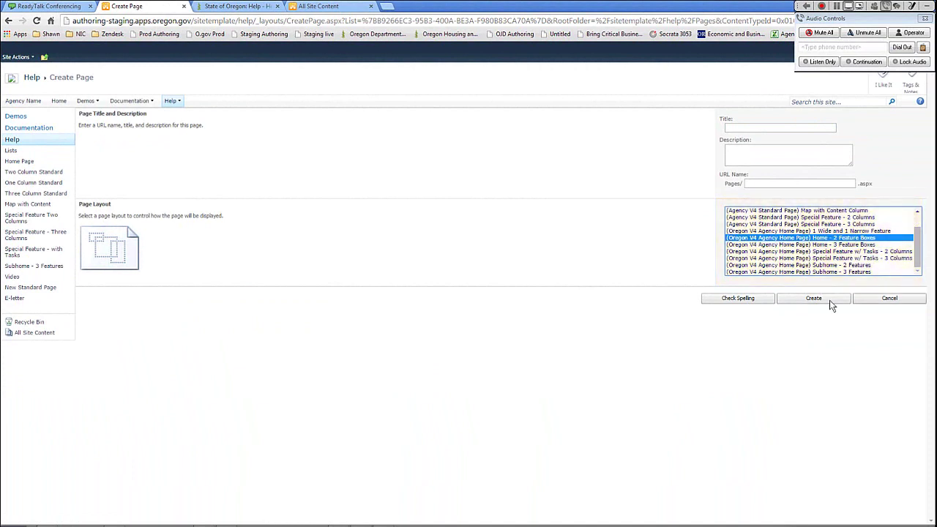
{"action": "left_click", "coordinate": [889, 298]}
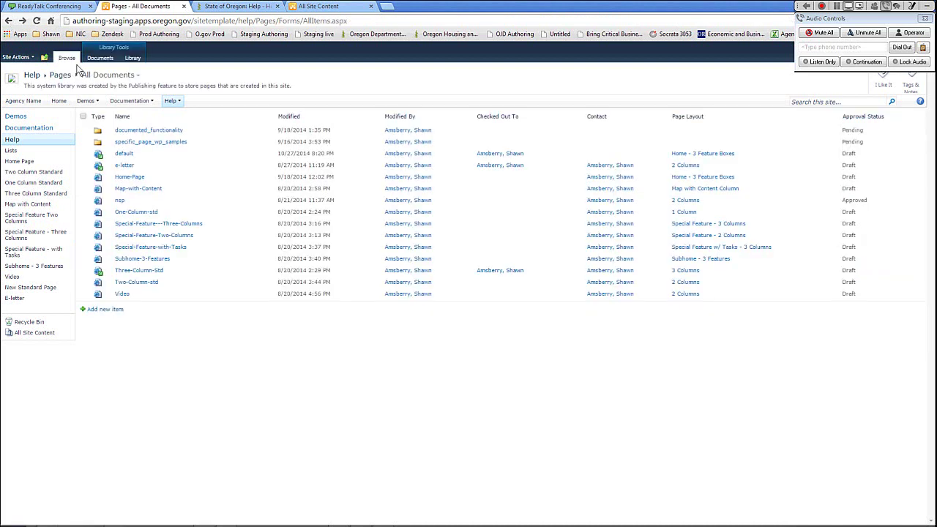
Start a new Agency V4 Standard Page in the Pages library and choose the Home - 3 Feature Boxes layout.
{"action": "left_click", "coordinate": [95, 58]}
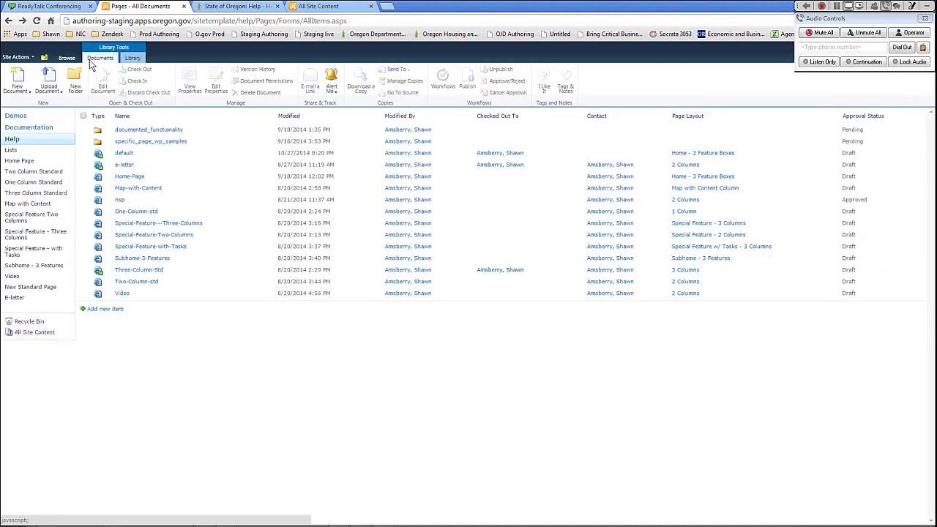
{"action": "left_click", "coordinate": [31, 91]}
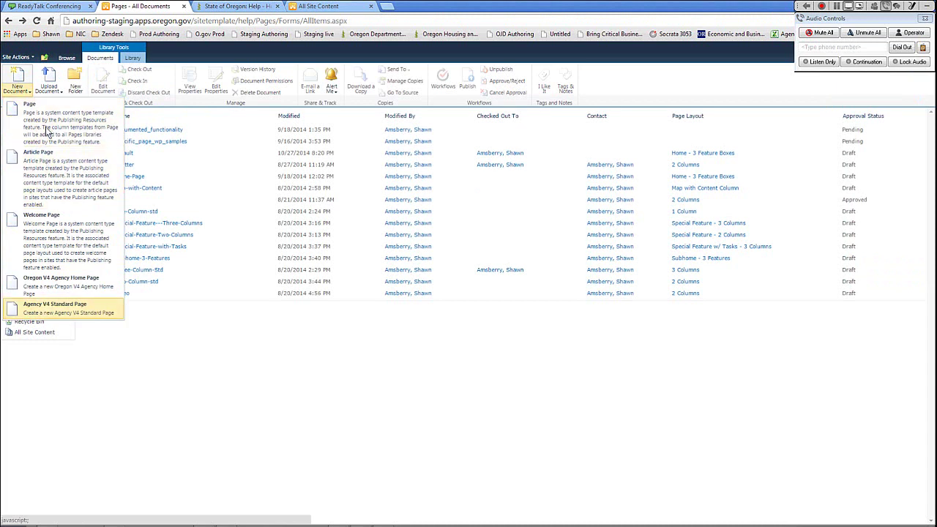
{"action": "left_click", "coordinate": [49, 308]}
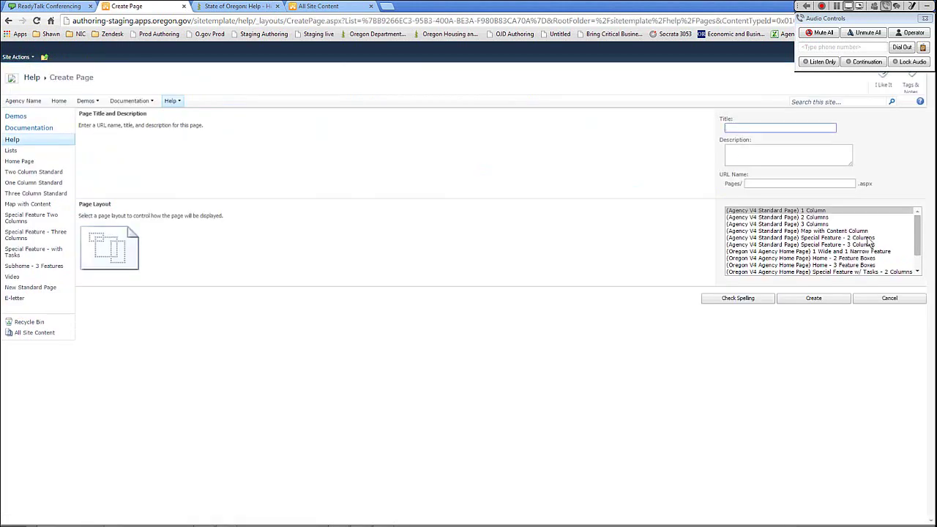
{"action": "left_click_drag", "start_coordinate": [869, 242], "coordinate": [808, 281]}
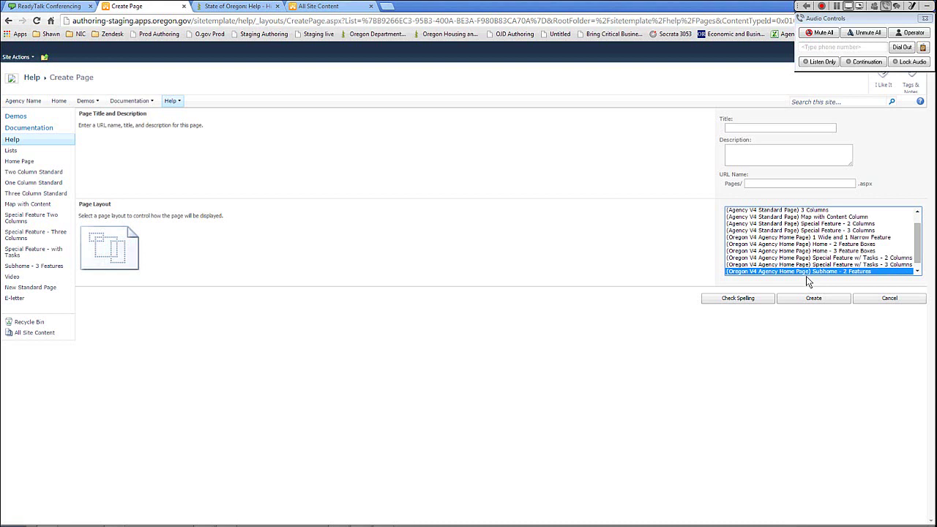
{"action": "left_click_drag", "start_coordinate": [808, 282], "coordinate": [805, 249]}
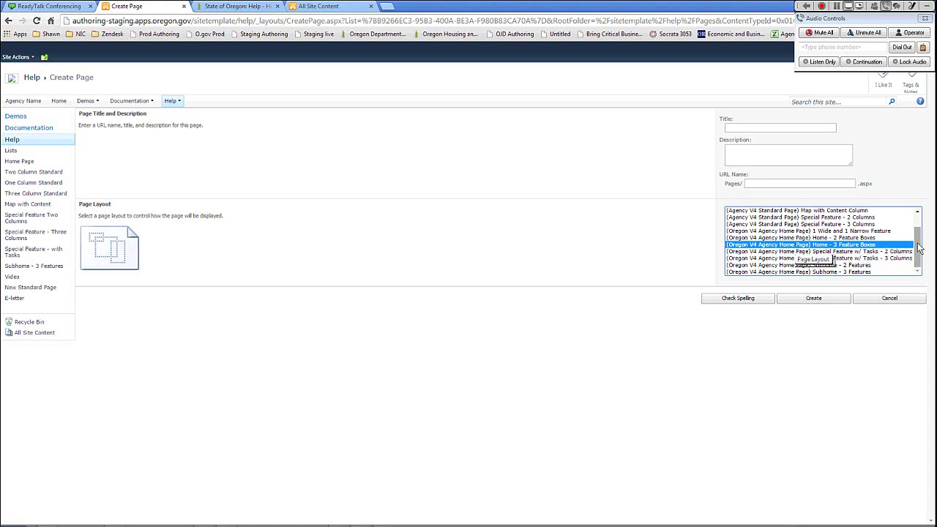
{"action": "left_click_drag", "start_coordinate": [918, 251], "coordinate": [920, 231]}
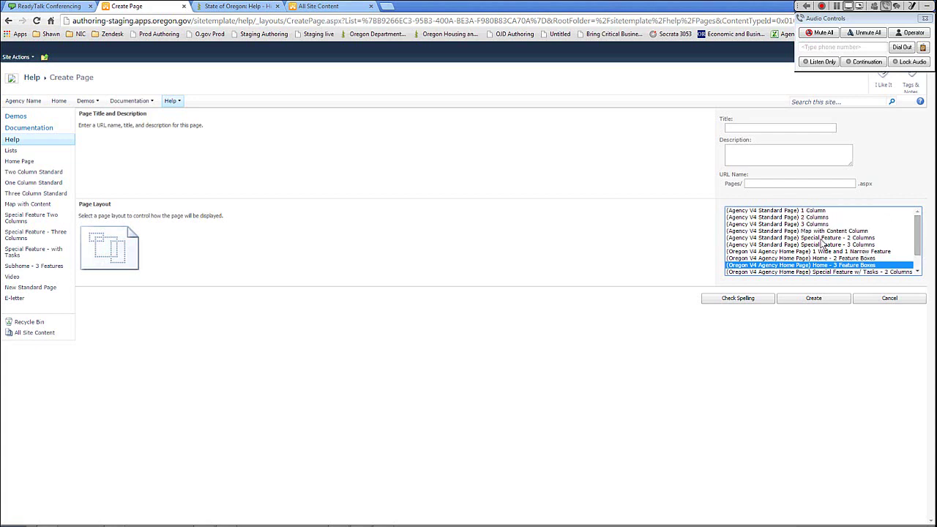
Title the new page "This is a Test" and select its URL name text.
{"action": "left_click", "coordinate": [754, 128]}
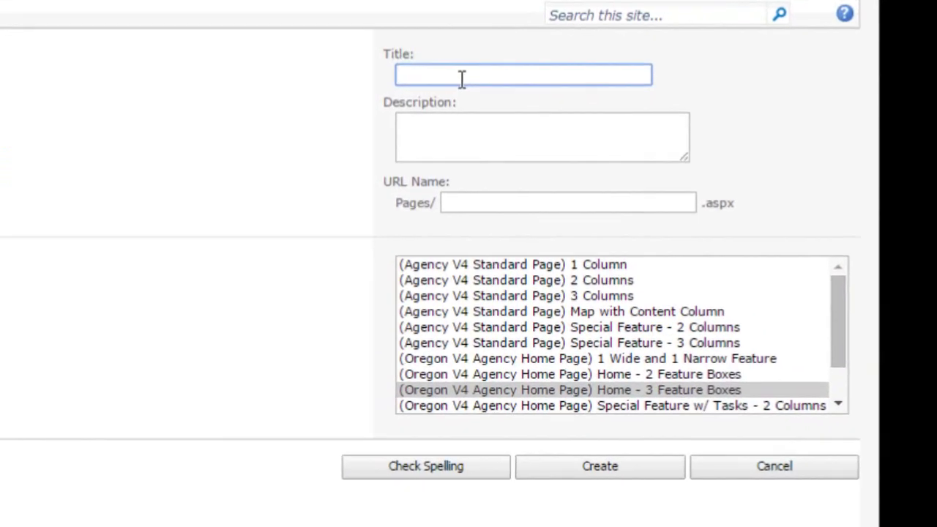
{"action": "left_click", "coordinate": [415, 81]}
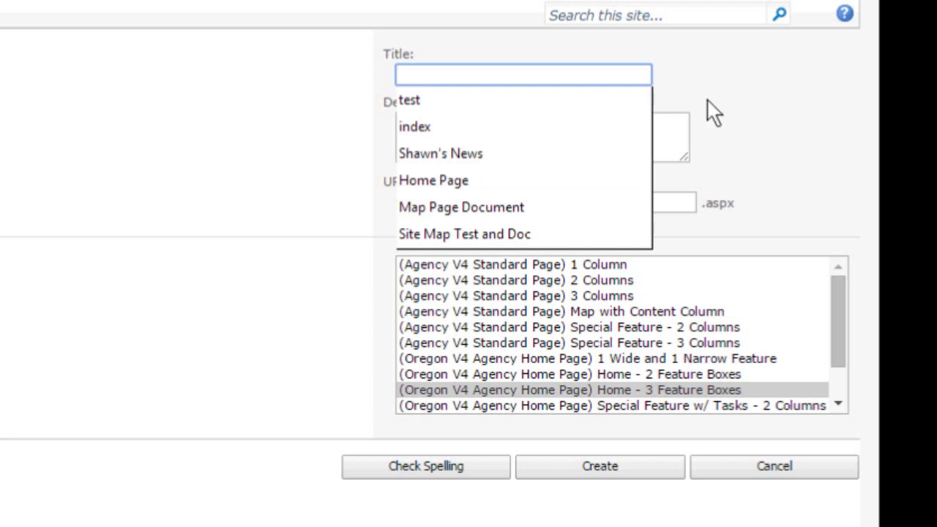
{"action": "type", "text": "This is a Test"}
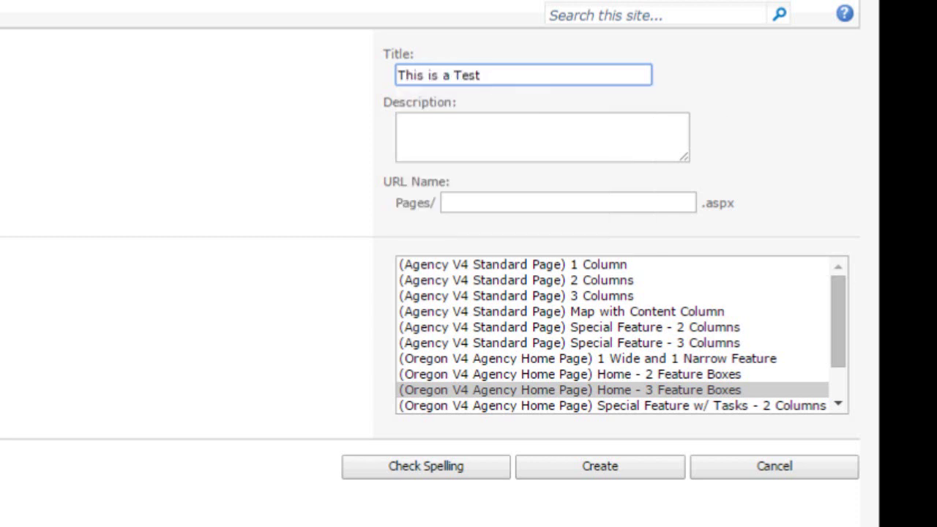
{"action": "left_click", "coordinate": [633, 146]}
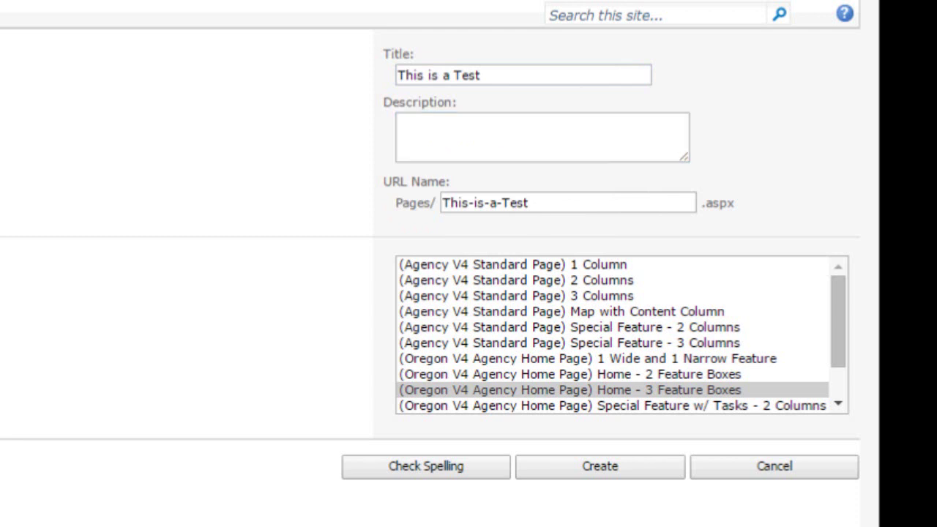
{"action": "triple_click", "coordinate": [578, 212]}
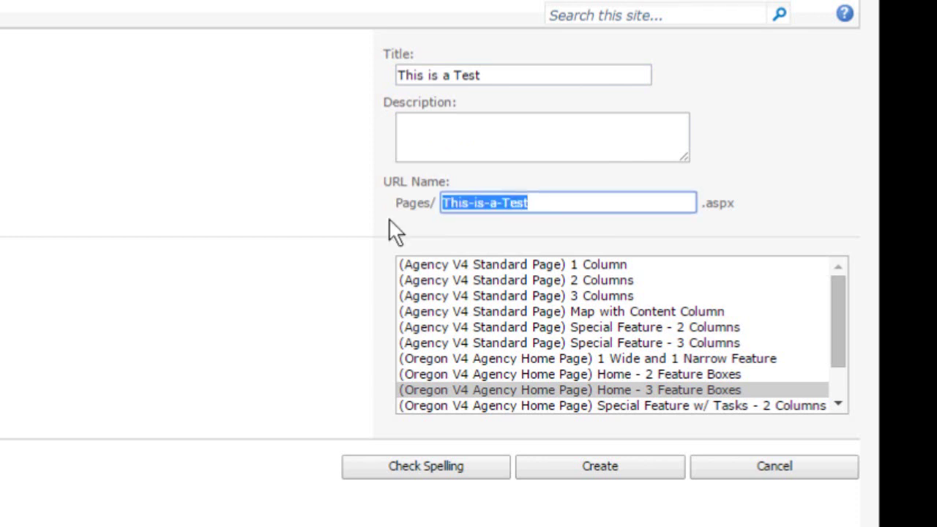
Set the new page's URL name to this_test.
{"action": "type", "text": "tistest"}
{"action": "left_click", "coordinate": [448, 209]}
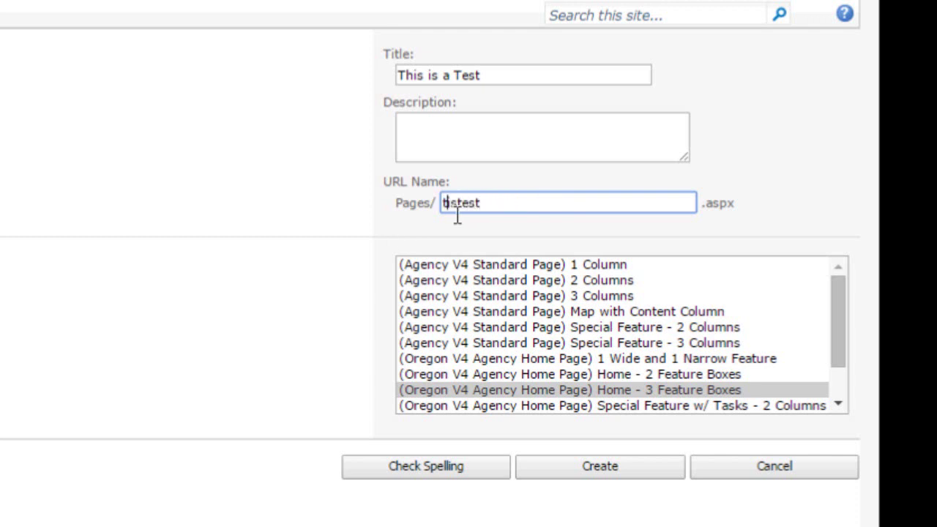
{"action": "type", "text": "hi"}
{"action": "left_click", "coordinate": [471, 211]}
{"action": "type", "text": "_"}
{"action": "left_click_drag", "start_coordinate": [499, 83], "coordinate": [419, 83]}
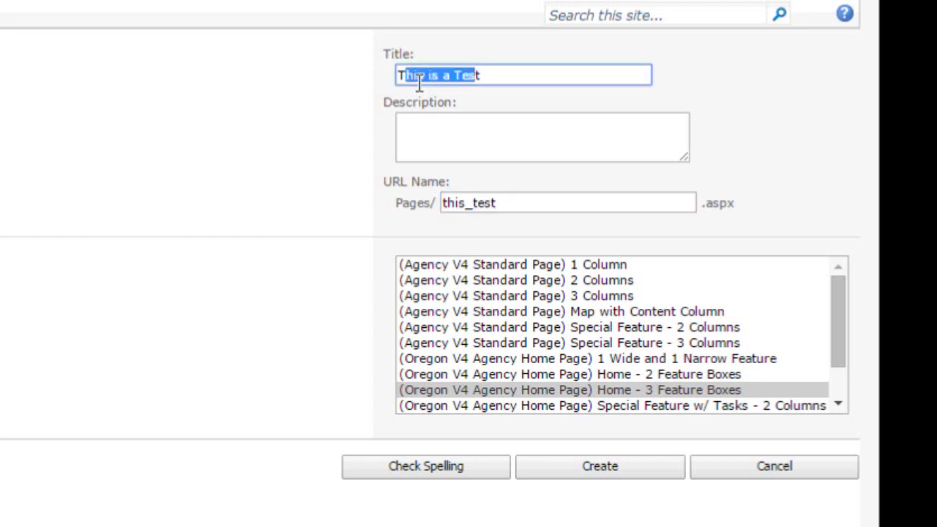
{"action": "left_click", "coordinate": [621, 86]}
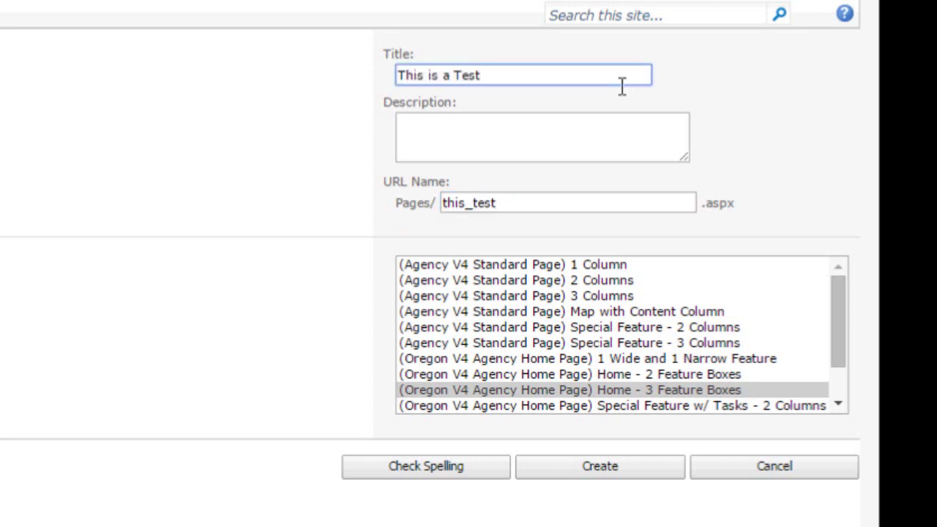
{"action": "double_click", "coordinate": [476, 206]}
{"action": "left_click", "coordinate": [543, 213]}
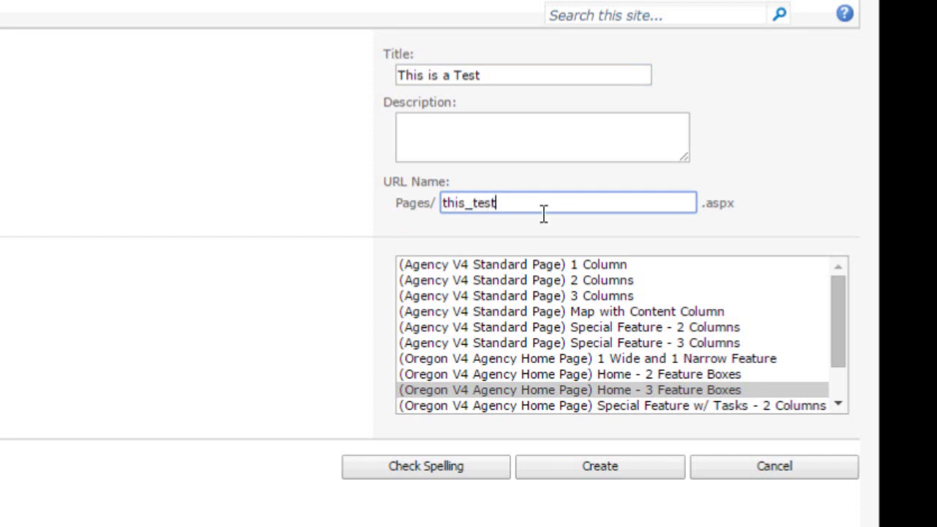
{"action": "double_click", "coordinate": [483, 210]}
{"action": "left_click", "coordinate": [518, 211]}
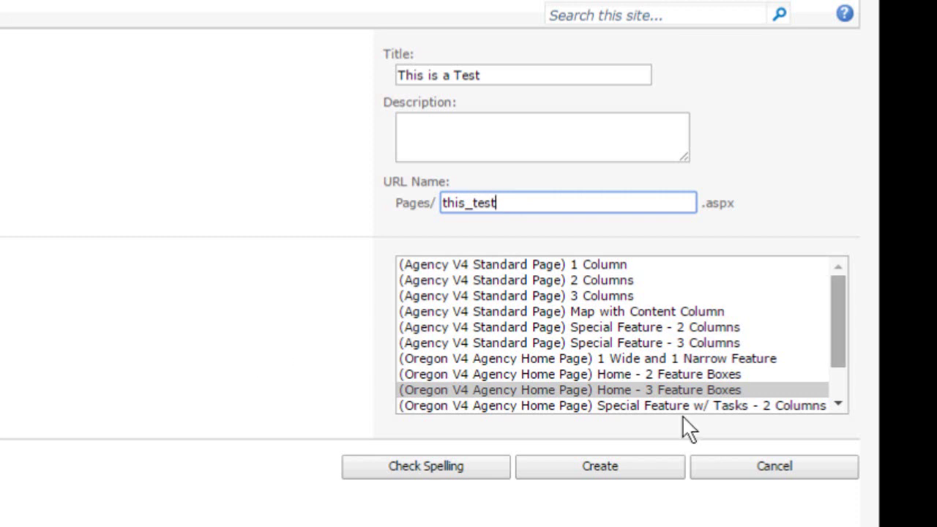
Try the Home - 2 Feature Boxes and Special Feature w/ Tasks - 3 Columns layouts for the new page.
{"action": "left_click_drag", "start_coordinate": [840, 295], "coordinate": [841, 319]}
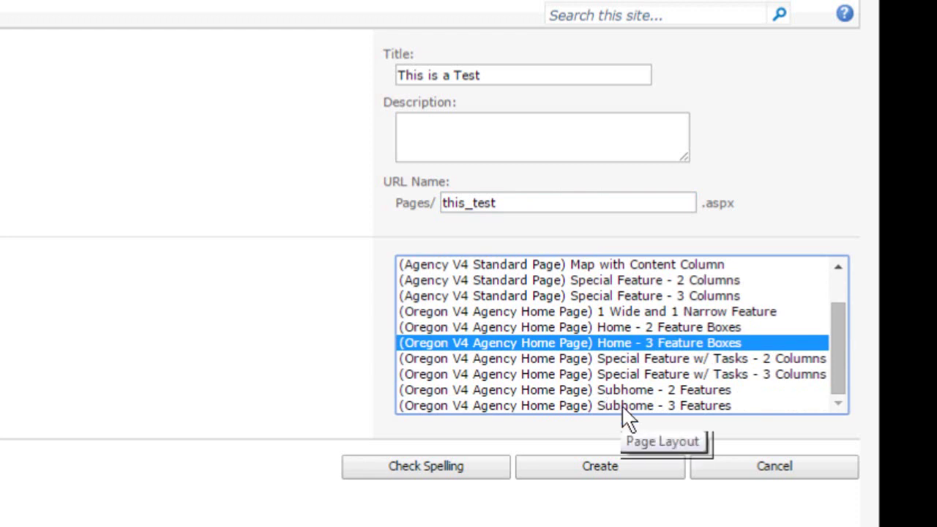
{"action": "scroll", "coordinate": [623, 407], "scroll_direction": "up", "scroll_amount": 1}
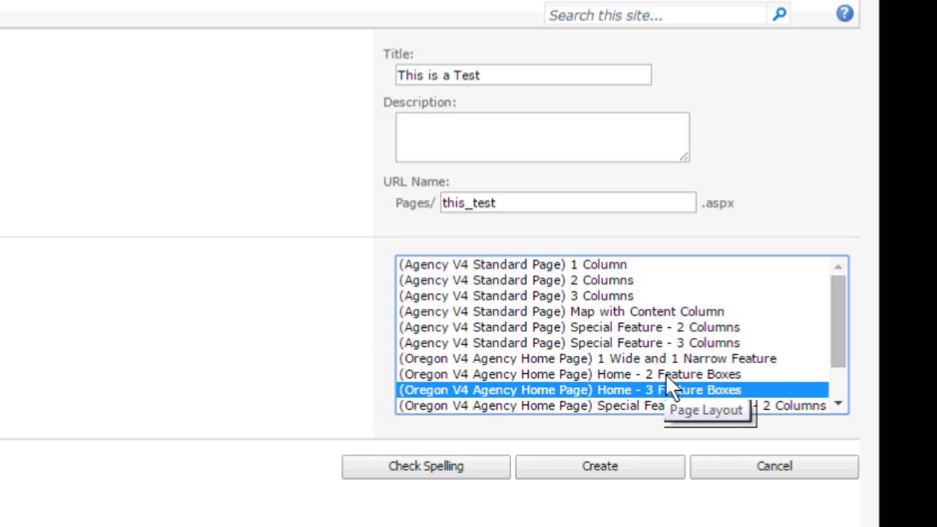
{"action": "scroll", "coordinate": [665, 373], "scroll_direction": "down", "scroll_amount": 1}
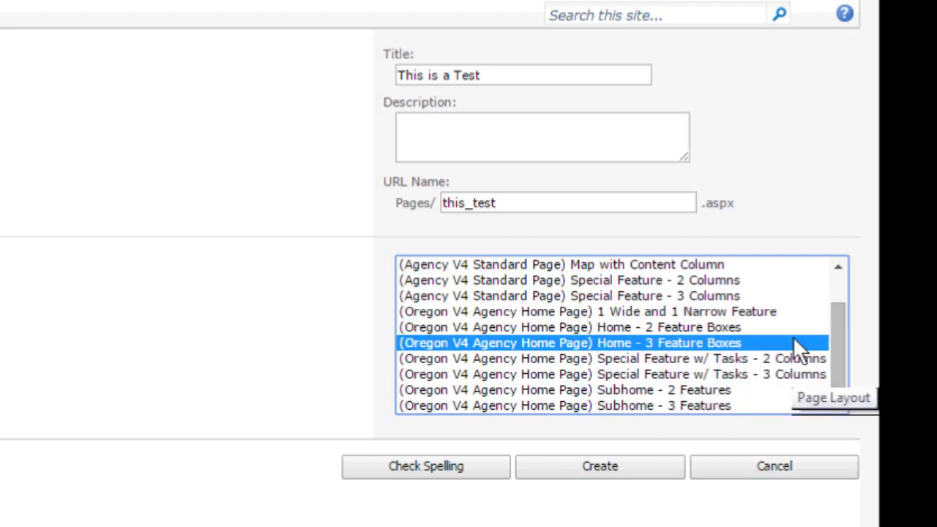
{"action": "left_click", "coordinate": [481, 328]}
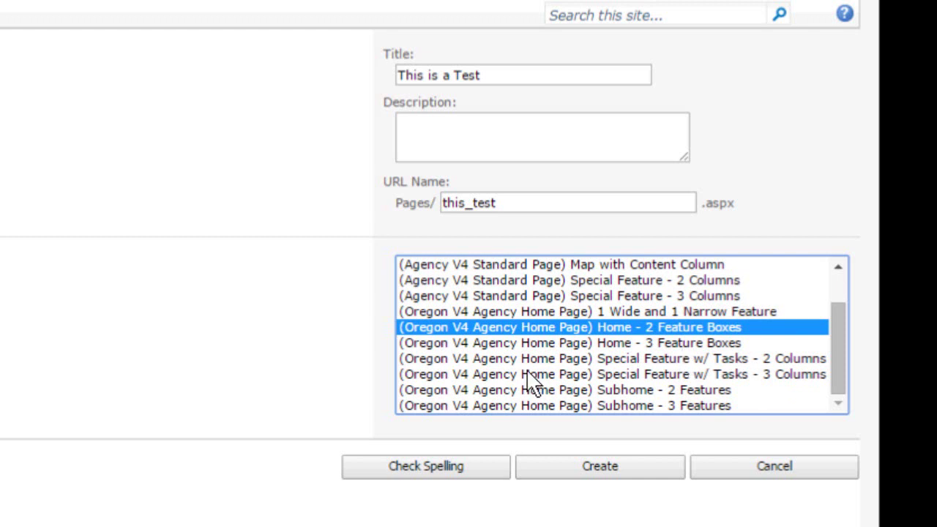
{"action": "left_click", "coordinate": [700, 374]}
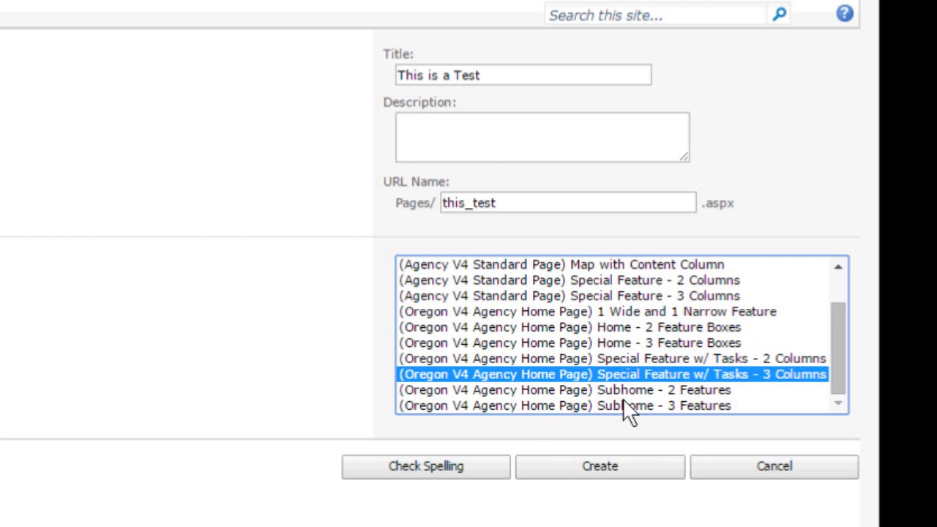
{"action": "scroll", "coordinate": [821, 322], "scroll_direction": "up", "scroll_amount": 1}
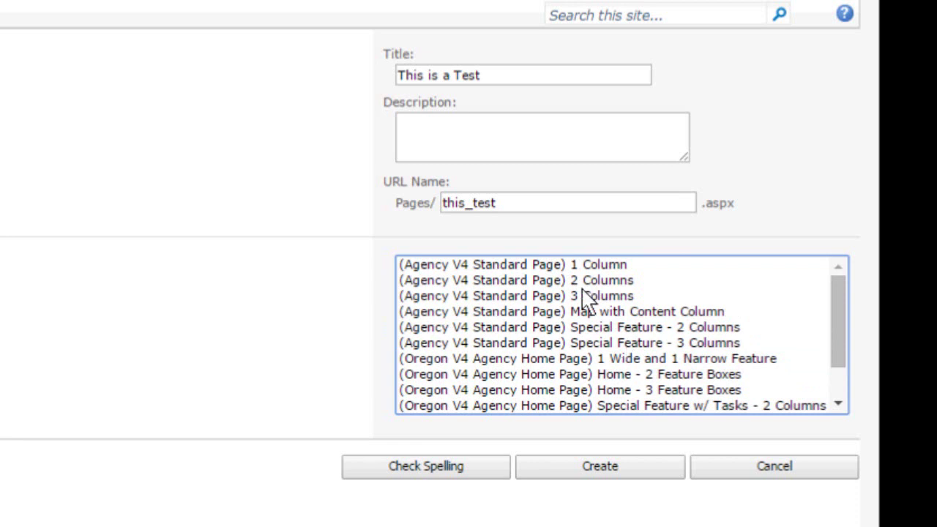
Choose the Agency V4 Standard Page layout with 2 Columns and create the page.
{"action": "left_click", "coordinate": [613, 297]}
{"action": "key", "text": "Up"}
{"action": "key", "text": "Up"}
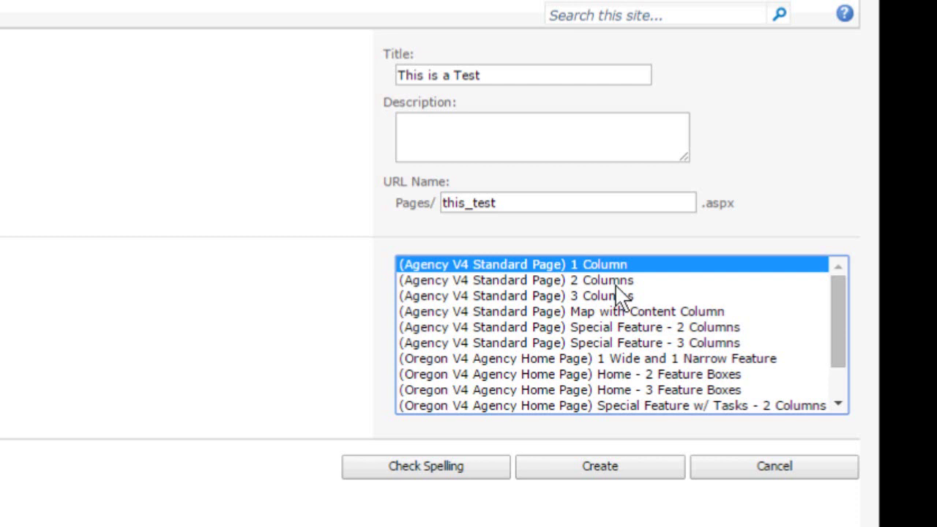
{"action": "left_click", "coordinate": [641, 283]}
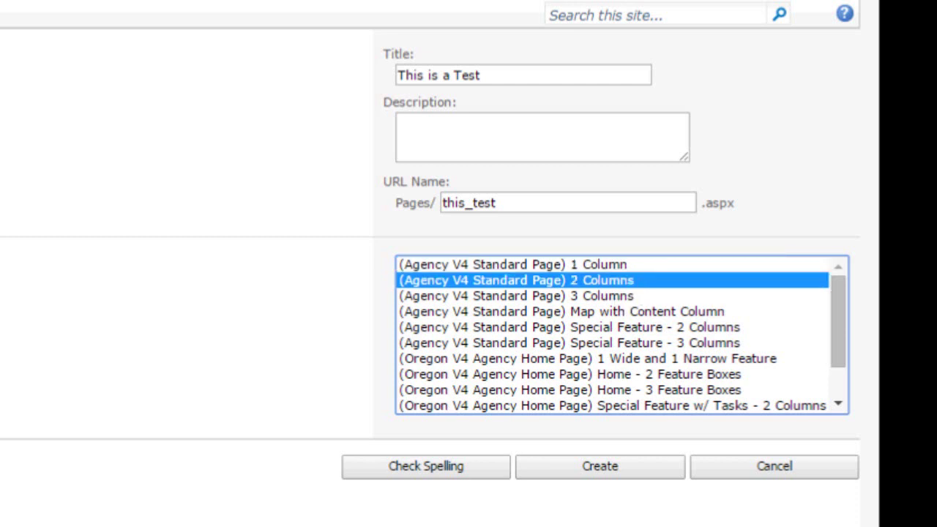
{"action": "left_click", "coordinate": [614, 474]}
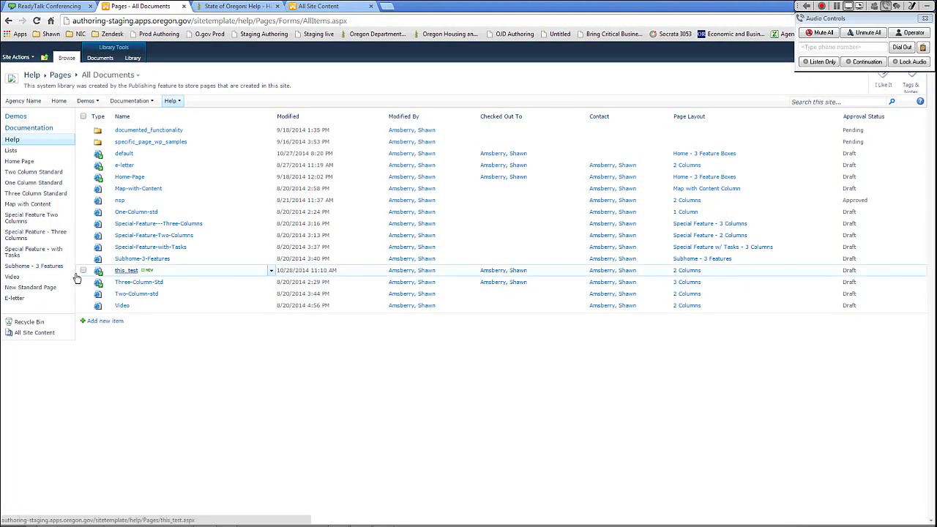
Open the this_test page from the Pages library and look over its navigation and content areas.
{"action": "left_click", "coordinate": [126, 271]}
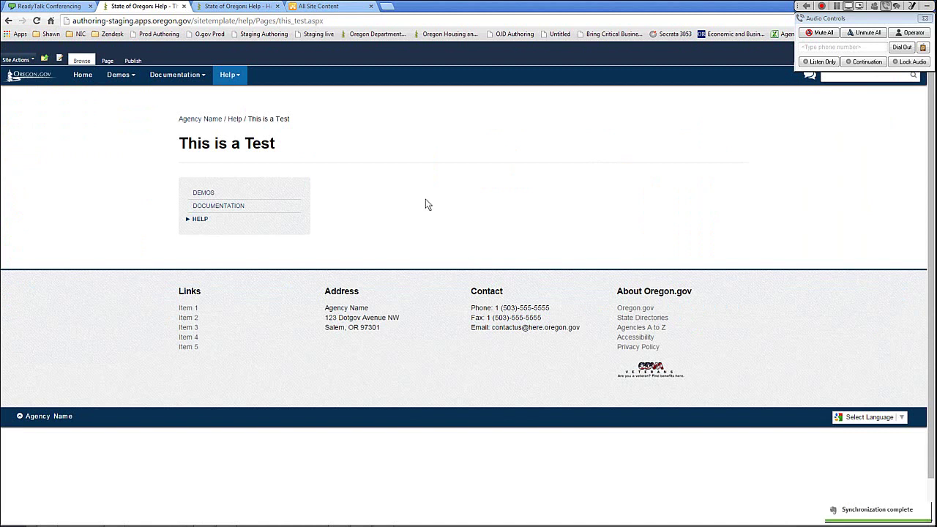
{"action": "left_click_drag", "start_coordinate": [174, 171], "coordinate": [174, 171]}
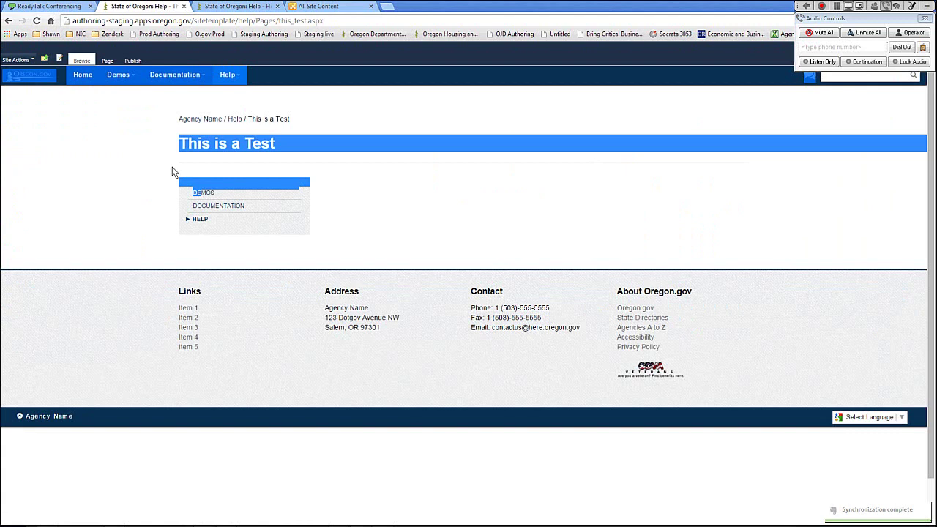
{"action": "left_click", "coordinate": [264, 208]}
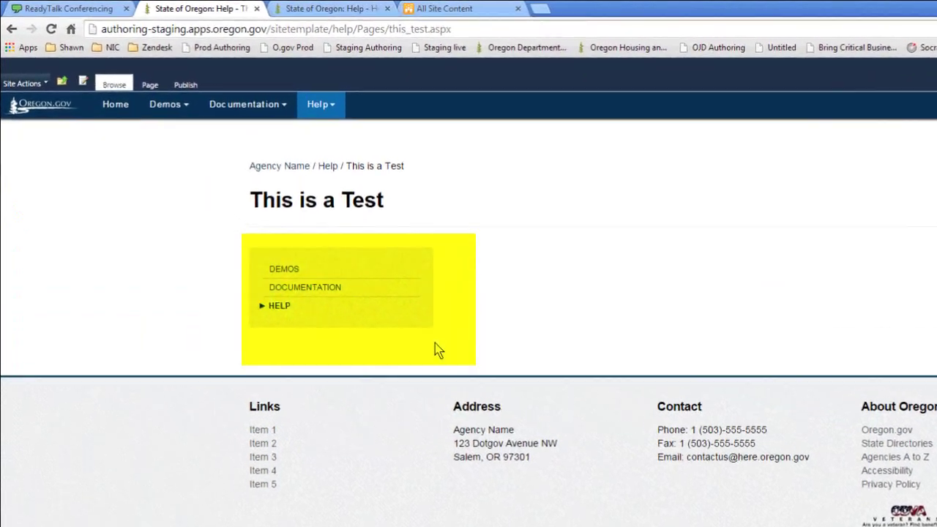
{"action": "left_click_drag", "start_coordinate": [434, 350], "coordinate": [283, 294]}
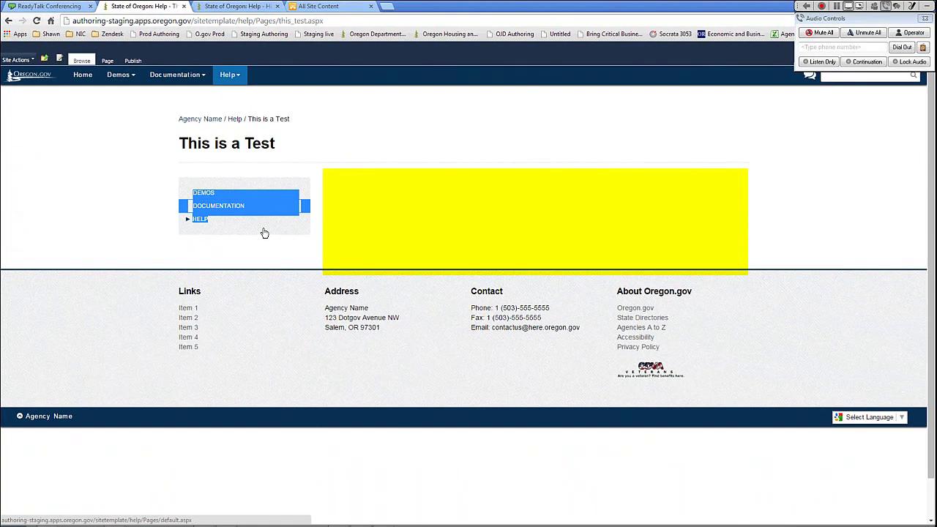
{"action": "left_click", "coordinate": [376, 332]}
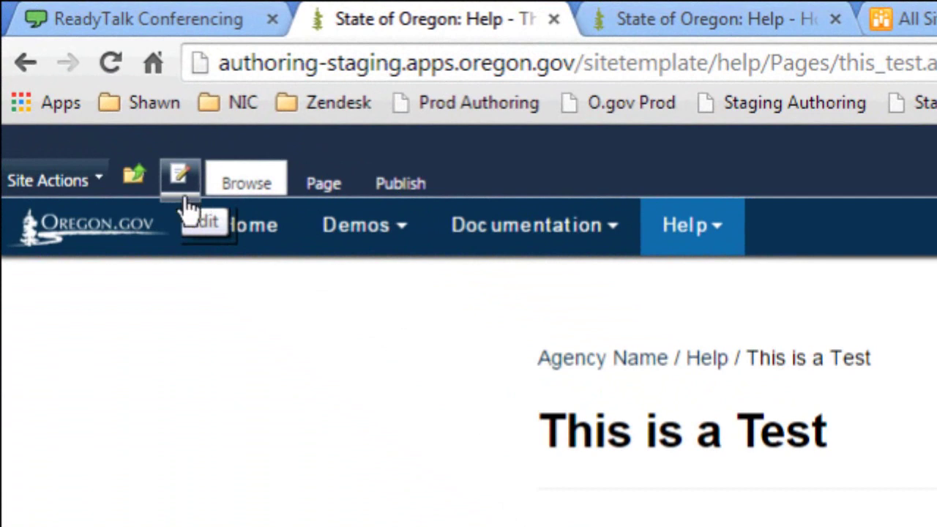
Put the page into edit mode and enter "here is some content." in the Agency Main Content area.
{"action": "left_click", "coordinate": [102, 181]}
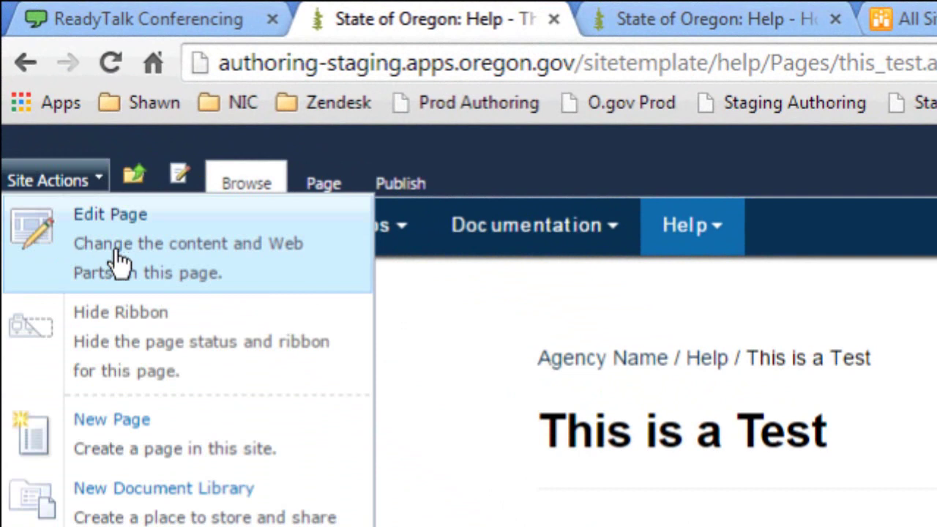
{"action": "left_click", "coordinate": [322, 183]}
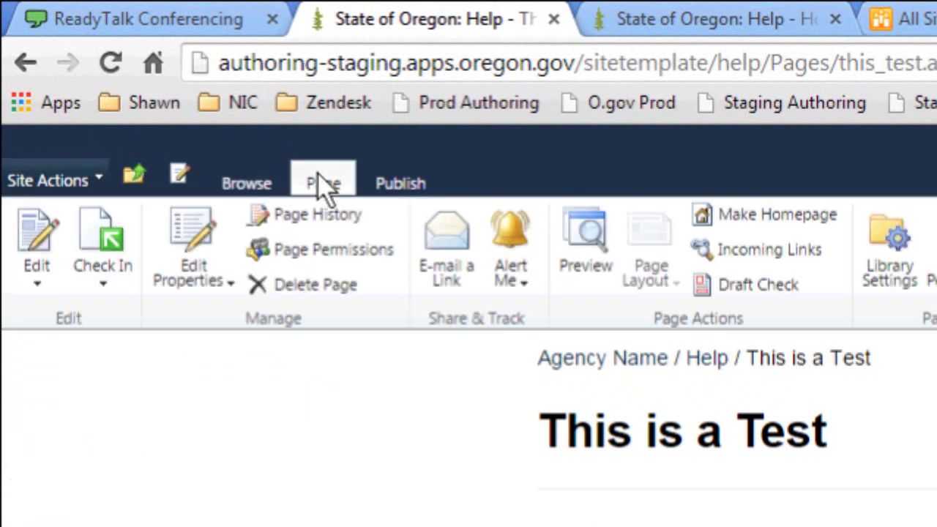
{"action": "left_click", "coordinate": [41, 235]}
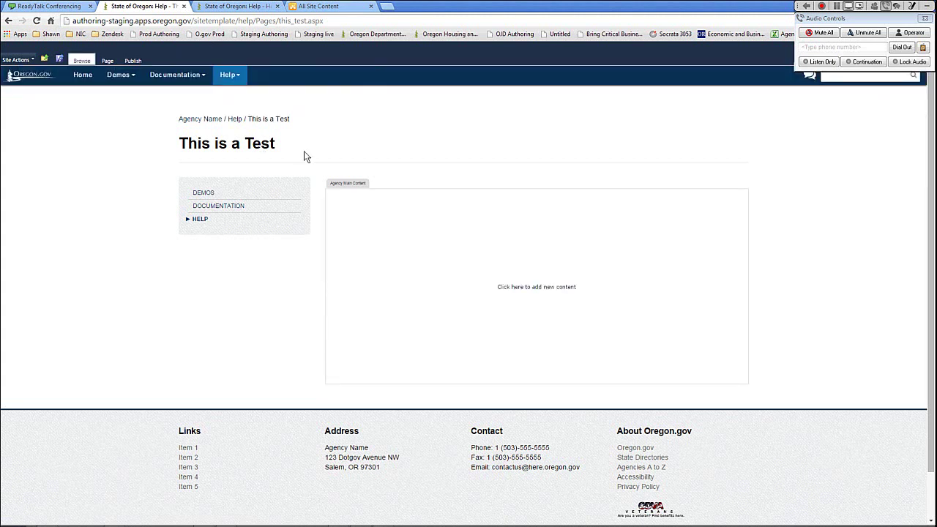
{"action": "left_click", "coordinate": [335, 244]}
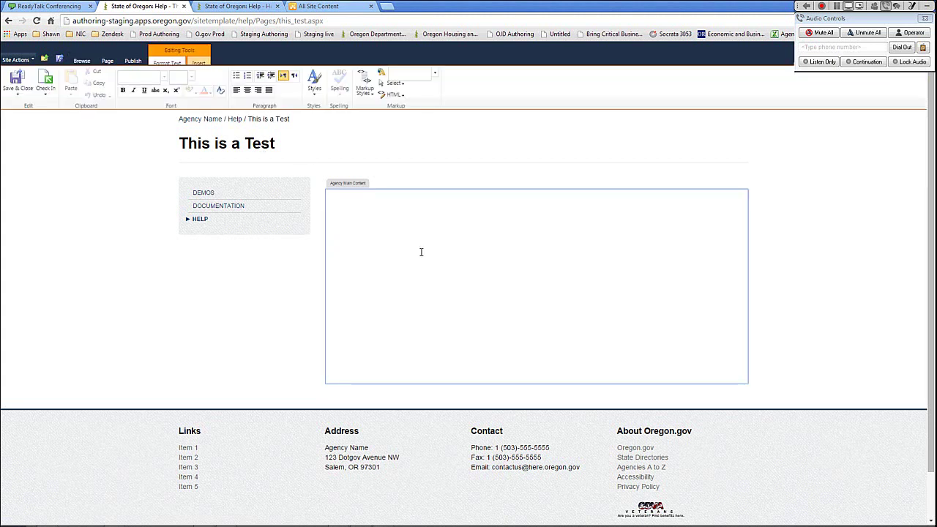
{"action": "type", "text": "here is some content."}
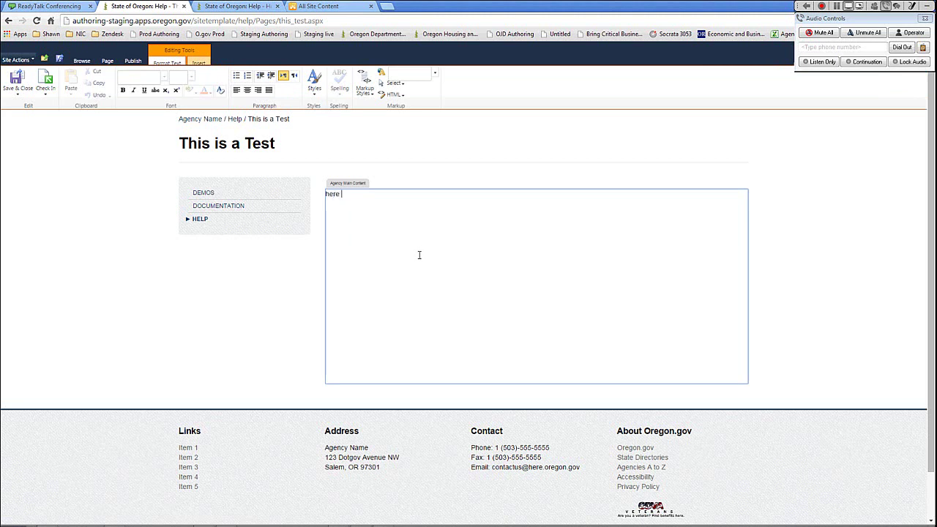
{"action": "key", "text": "Return"}
Add a separate line reading "Stylized text here" below the first sentence in the Agency Main Content area.
{"action": "double_click", "coordinate": [333, 196]}
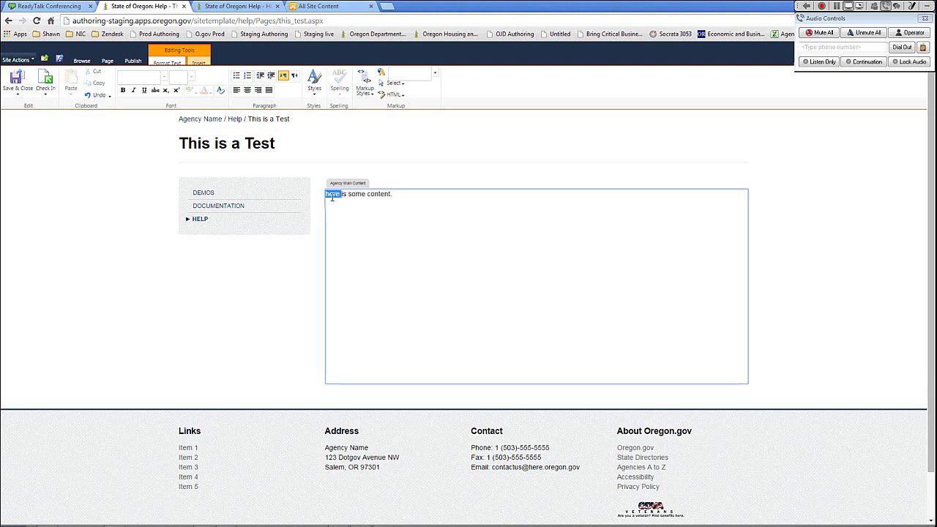
{"action": "left_click", "coordinate": [403, 202]}
{"action": "key", "text": "Return"}
{"action": "type", "text": "Stylize"}
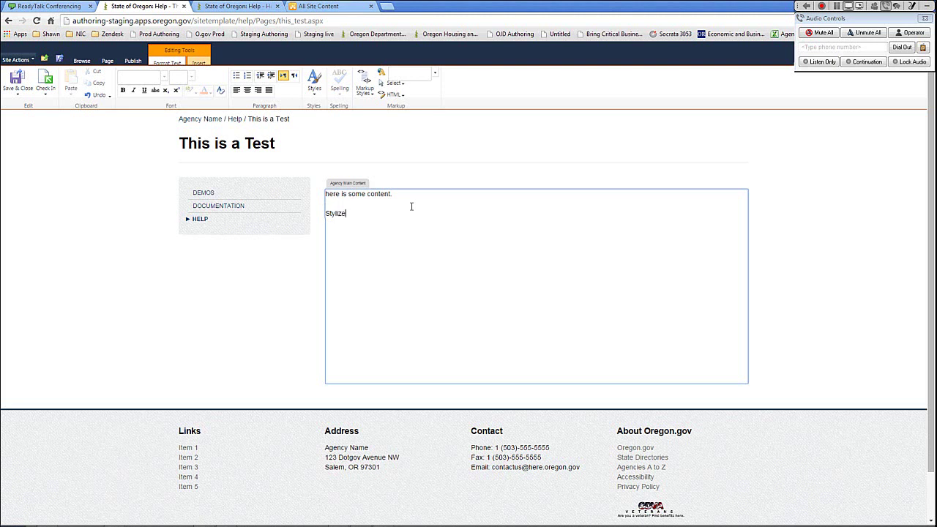
{"action": "type", "text": "d text"}
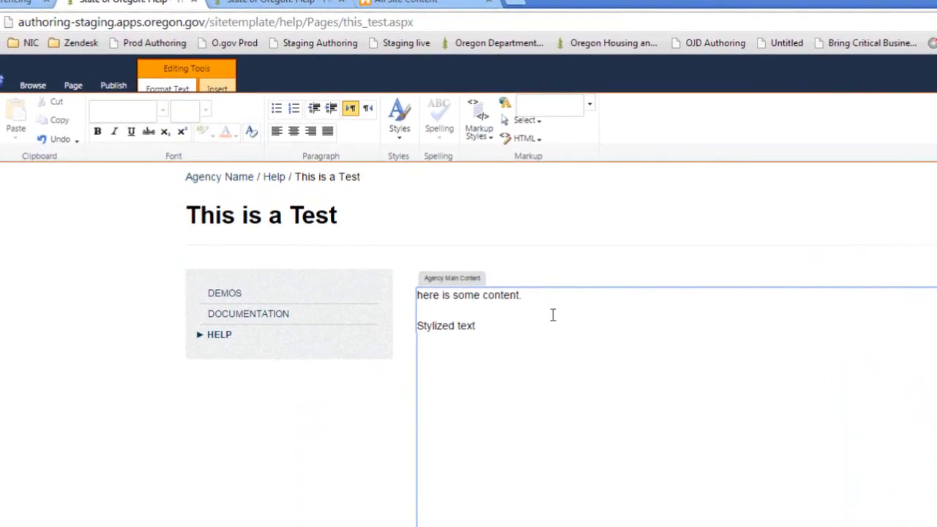
{"action": "type", "text": " here"}
{"action": "key", "text": "BackSpace"}
{"action": "key", "text": "BackSpace"}
{"action": "key", "text": "BackSpace"}
{"action": "key", "text": "BackSpace"}
{"action": "type", "text": "here"}
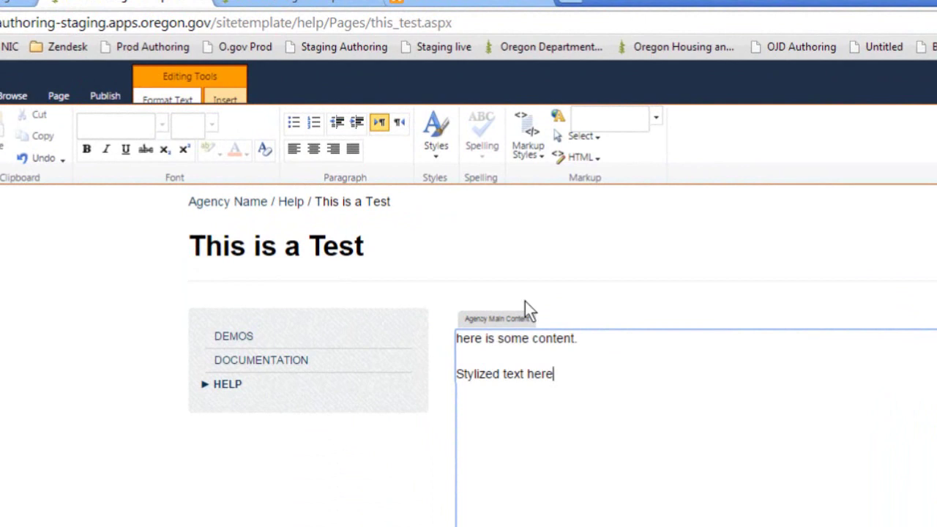
Try superscript formatting on the "Stylized text here" line and remove it again.
{"action": "double_click", "coordinate": [466, 378]}
{"action": "left_click_drag", "start_coordinate": [466, 382], "coordinate": [552, 381]}
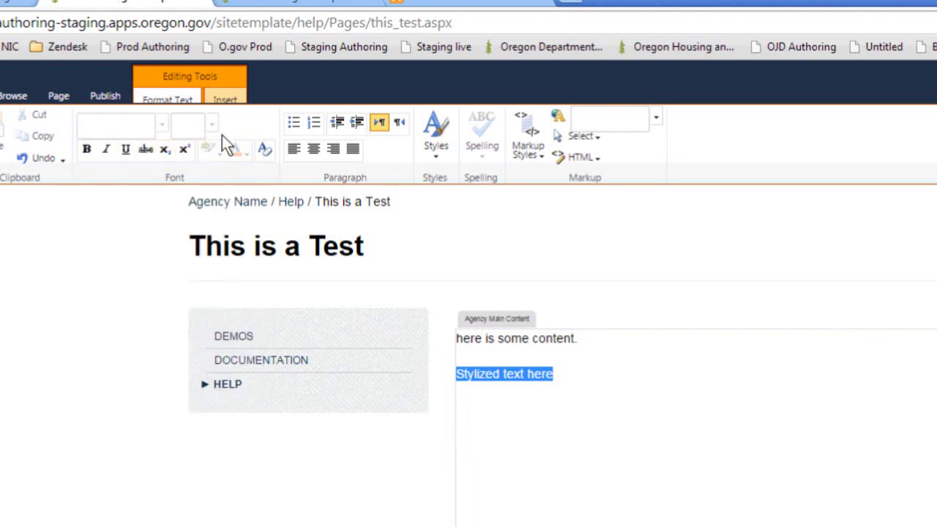
{"action": "left_click", "coordinate": [185, 150]}
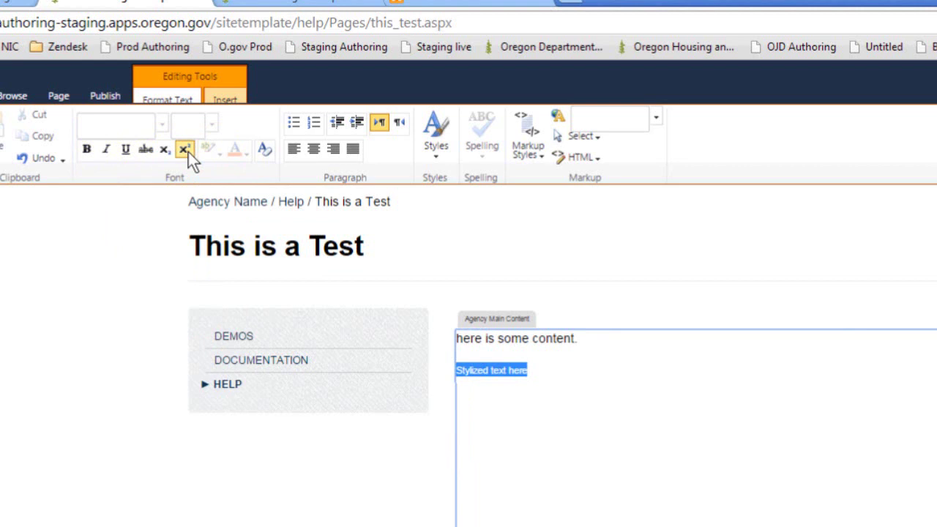
{"action": "left_click", "coordinate": [265, 151]}
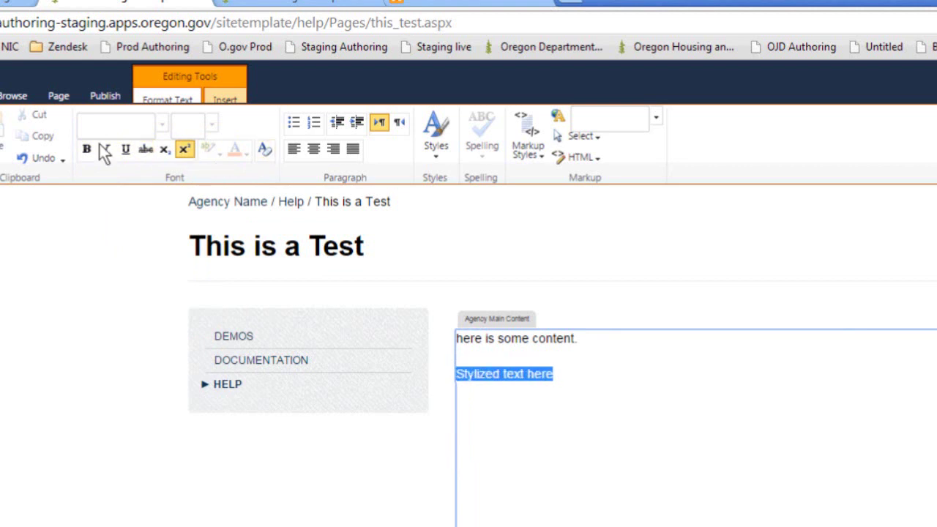
{"action": "left_click", "coordinate": [186, 155]}
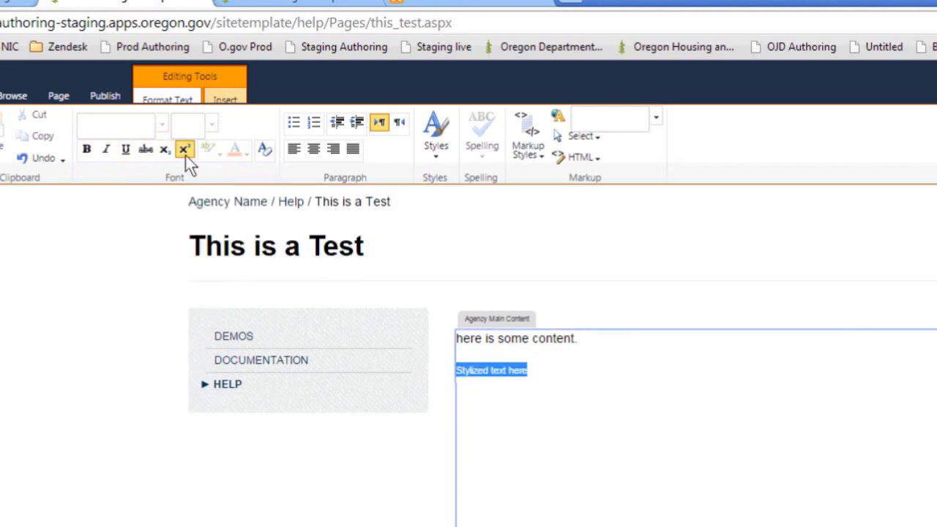
{"action": "left_click", "coordinate": [185, 155]}
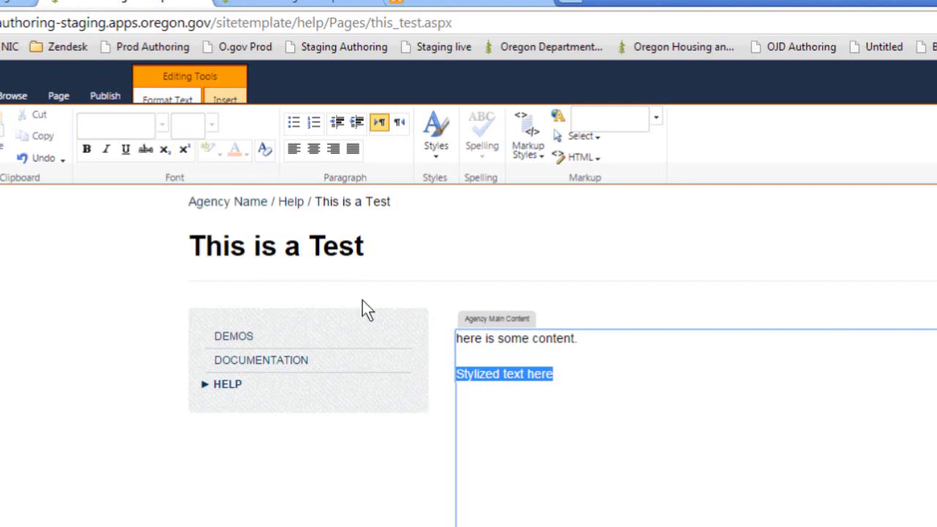
Apply underline, bold and subscript formatting to the "Stylized text here" line in the Agency Main Content area.
{"action": "left_click", "coordinate": [584, 395]}
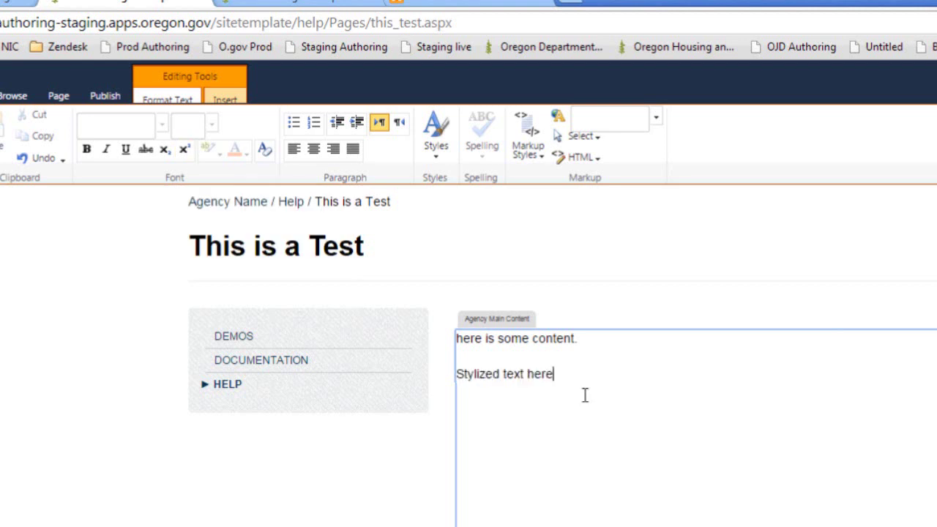
{"action": "left_click_drag", "start_coordinate": [583, 395], "coordinate": [512, 384]}
{"action": "left_click", "coordinate": [485, 389]}
{"action": "left_click_drag", "start_coordinate": [561, 386], "coordinate": [429, 386]}
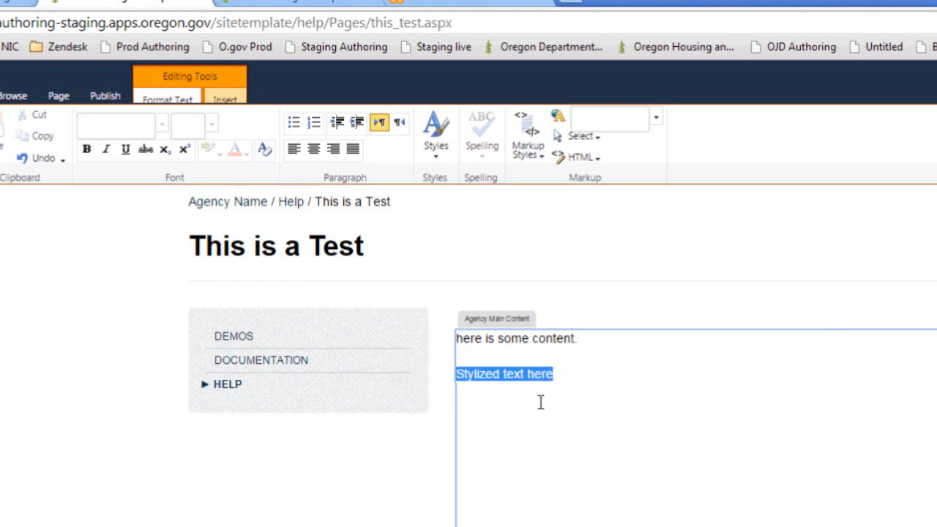
{"action": "left_click", "coordinate": [126, 157]}
{"action": "left_click", "coordinate": [87, 151]}
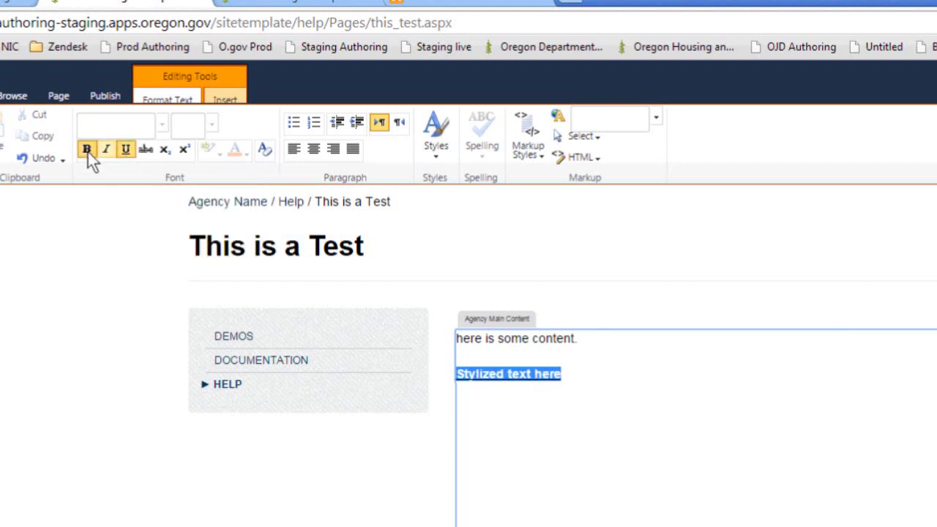
{"action": "left_click", "coordinate": [160, 151]}
{"action": "left_click", "coordinate": [595, 507]}
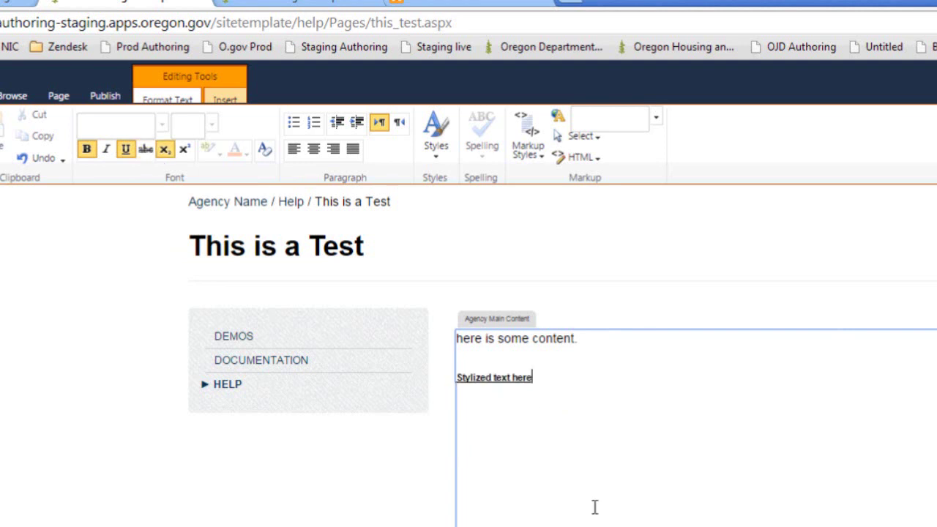
Clear all text formatting from the "Stylized text here" line.
{"action": "key", "text": "shift+Left"}
{"action": "key", "text": "shift+Left"}
{"action": "key", "text": "shift+Left"}
{"action": "key", "text": "shift+Left"}
{"action": "key", "text": "shift+Left"}
{"action": "key", "text": "shift+Left"}
{"action": "key", "text": "shift+Left"}
{"action": "key", "text": "shift+Left"}
{"action": "key", "text": "shift+Left"}
{"action": "key", "text": "shift+Left"}
{"action": "key", "text": "shift+Left"}
{"action": "key", "text": "shift+Left"}
{"action": "key", "text": "shift+Left"}
{"action": "key", "text": "shift+Left"}
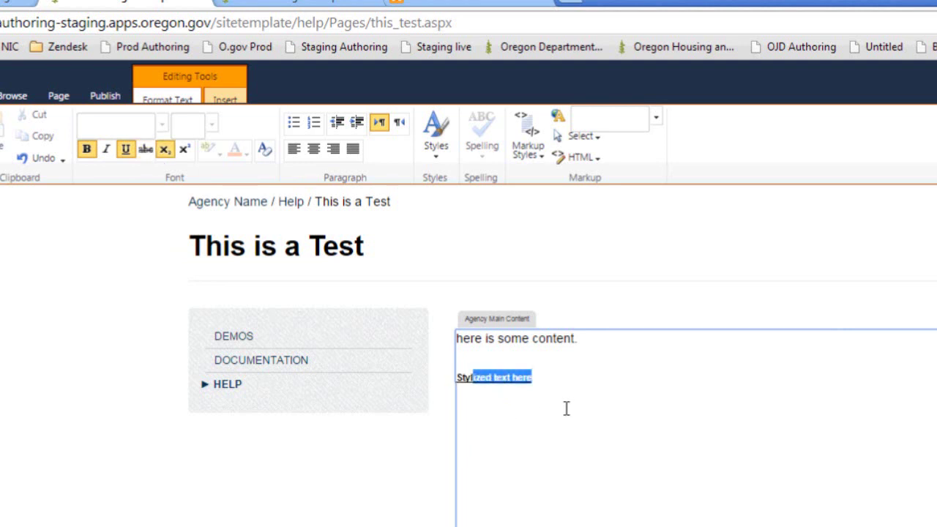
{"action": "left_click", "coordinate": [575, 437]}
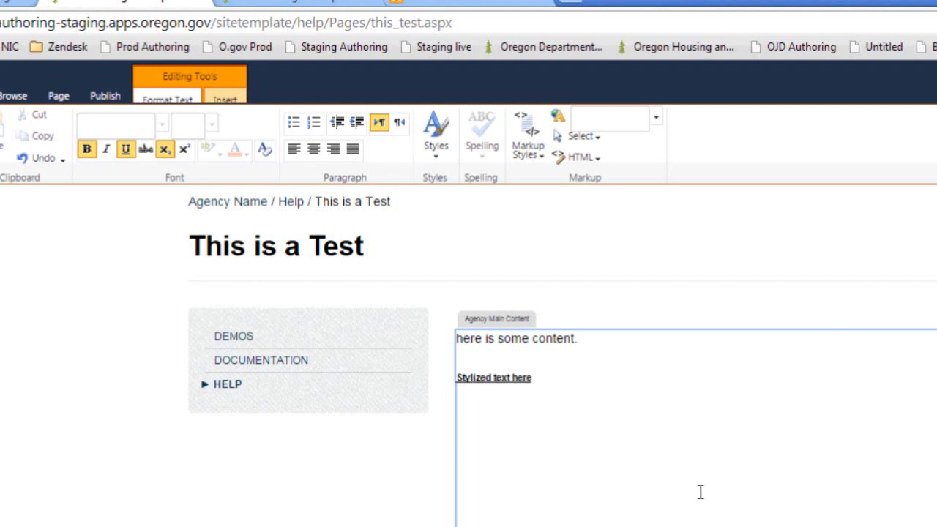
{"action": "key", "text": "shift+Left"}
{"action": "key", "text": "shift+Left"}
{"action": "key", "text": "shift+Left"}
{"action": "key", "text": "shift+Left"}
{"action": "key", "text": "shift+Left"}
{"action": "key", "text": "shift+Left"}
{"action": "key", "text": "shift+Left"}
{"action": "key", "text": "shift+Left"}
{"action": "key", "text": "shift+Left"}
{"action": "key", "text": "shift+Left"}
{"action": "key", "text": "shift+Left"}
{"action": "key", "text": "shift+Left"}
{"action": "key", "text": "shift+Left"}
{"action": "key", "text": "shift+Left"}
{"action": "key", "text": "shift+Left"}
{"action": "key", "text": "shift+Left"}
{"action": "key", "text": "shift+Left"}
{"action": "key", "text": "shift+Left"}
{"action": "key", "text": "shift+Left"}
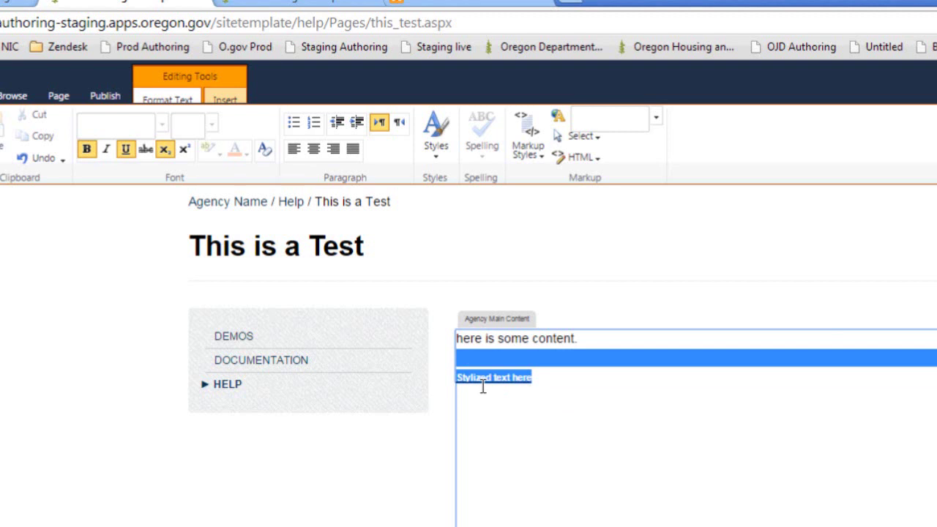
{"action": "left_click", "coordinate": [266, 156]}
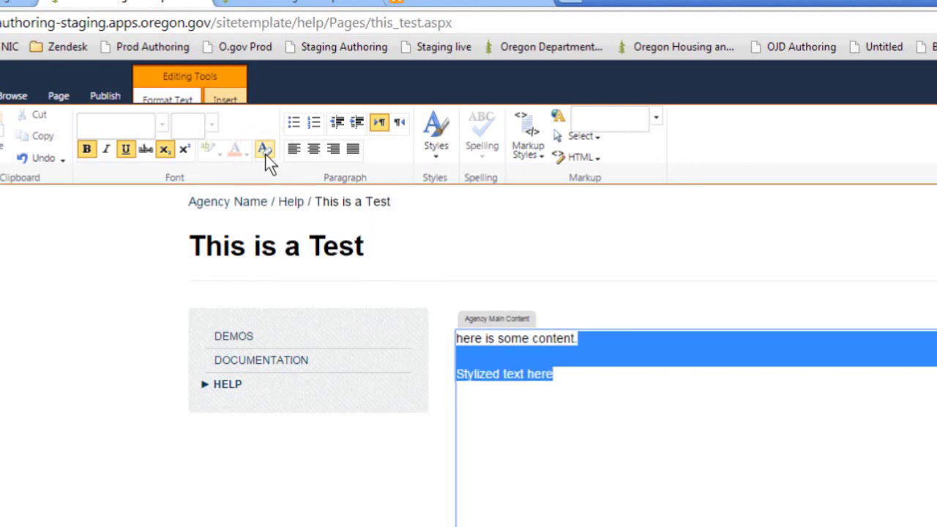
{"action": "left_click", "coordinate": [600, 498]}
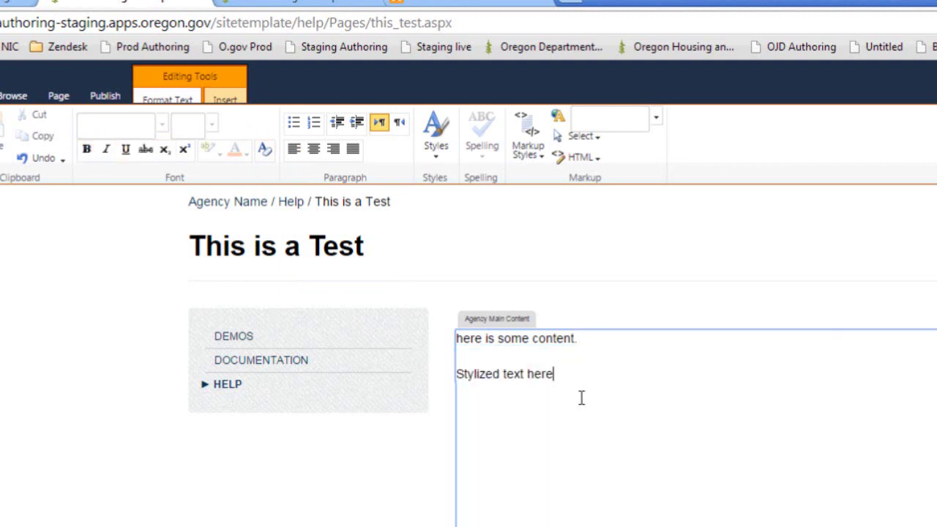
{"action": "left_click", "coordinate": [481, 380]}
{"action": "left_click", "coordinate": [548, 391]}
{"action": "left_click_drag", "start_coordinate": [563, 379], "coordinate": [486, 381]}
{"action": "left_click", "coordinate": [475, 397]}
{"action": "left_click", "coordinate": [536, 382]}
{"action": "left_click", "coordinate": [521, 381]}
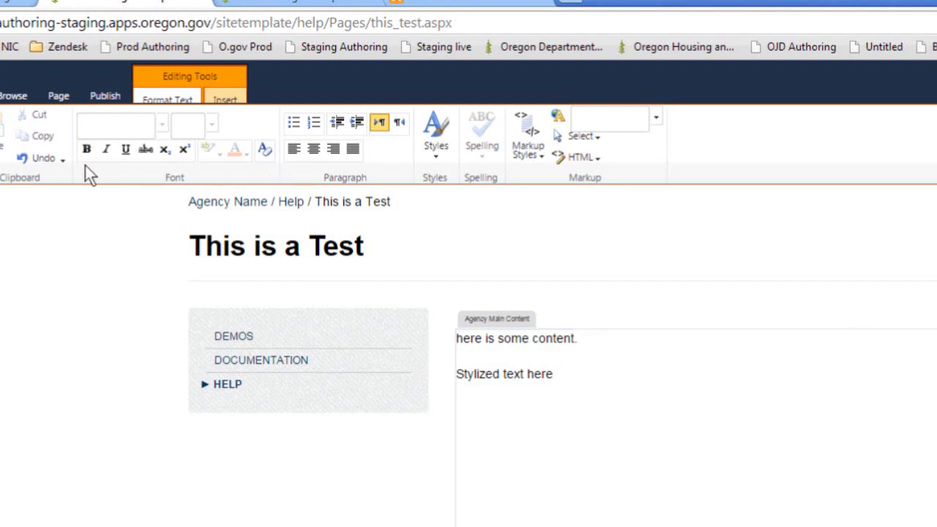
{"action": "left_click", "coordinate": [494, 388]}
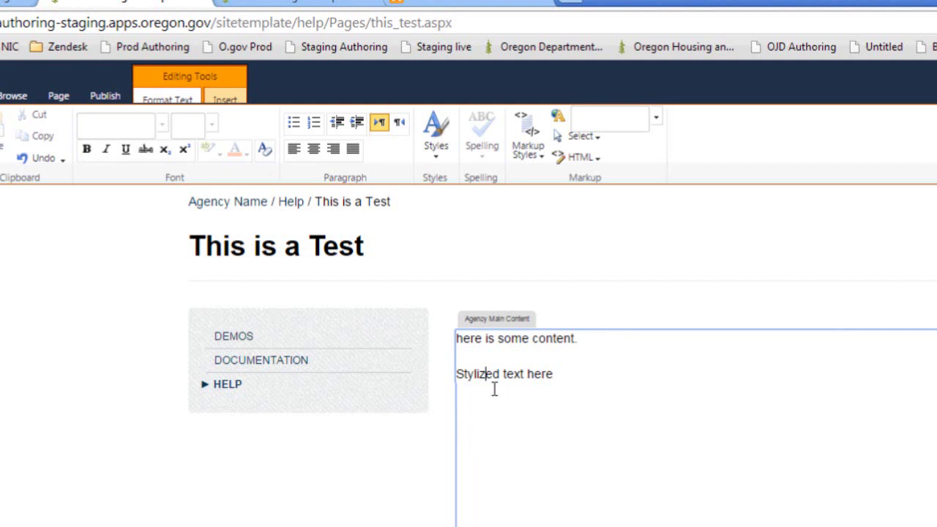
Select the "Stylized text here" line and look over the available text styles, Agency Button Style and Large Agency Button Style.
{"action": "left_click", "coordinate": [629, 388]}
{"action": "left_click_drag", "start_coordinate": [600, 397], "coordinate": [466, 381]}
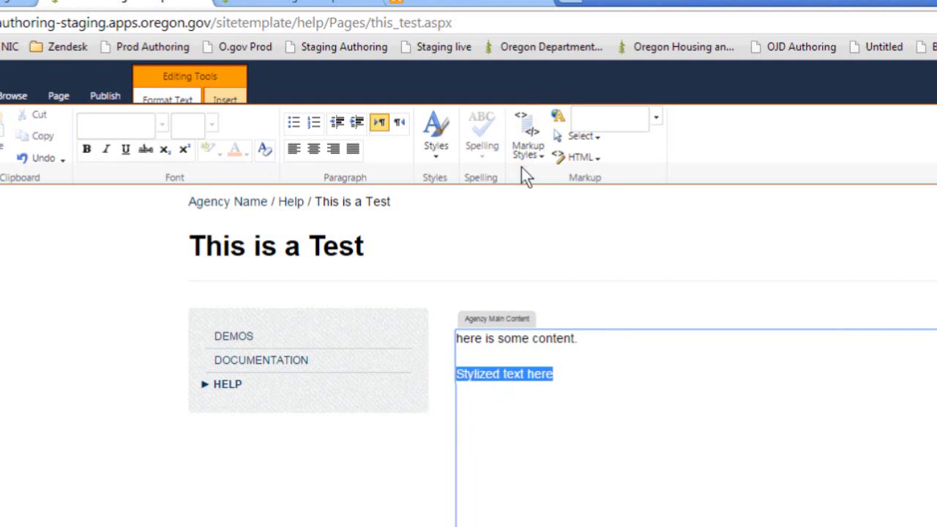
{"action": "left_click", "coordinate": [439, 160]}
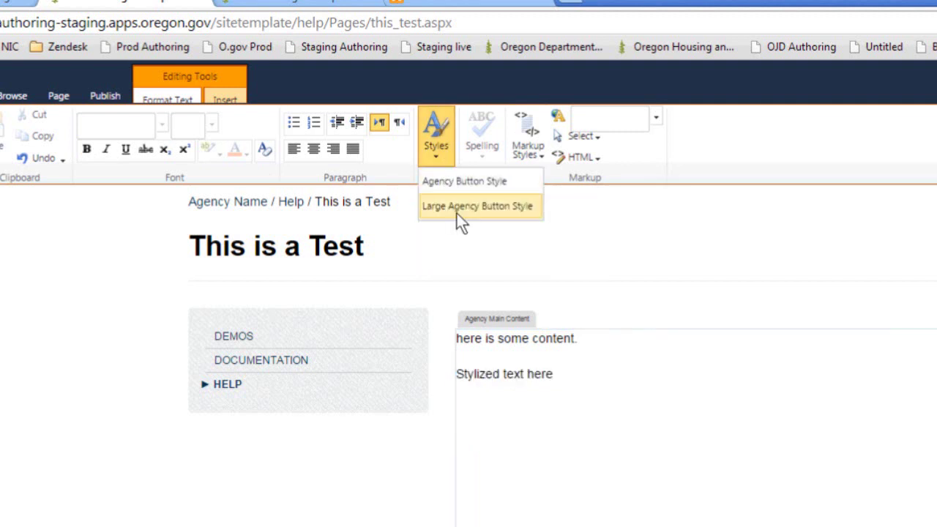
{"action": "left_click", "coordinate": [439, 186]}
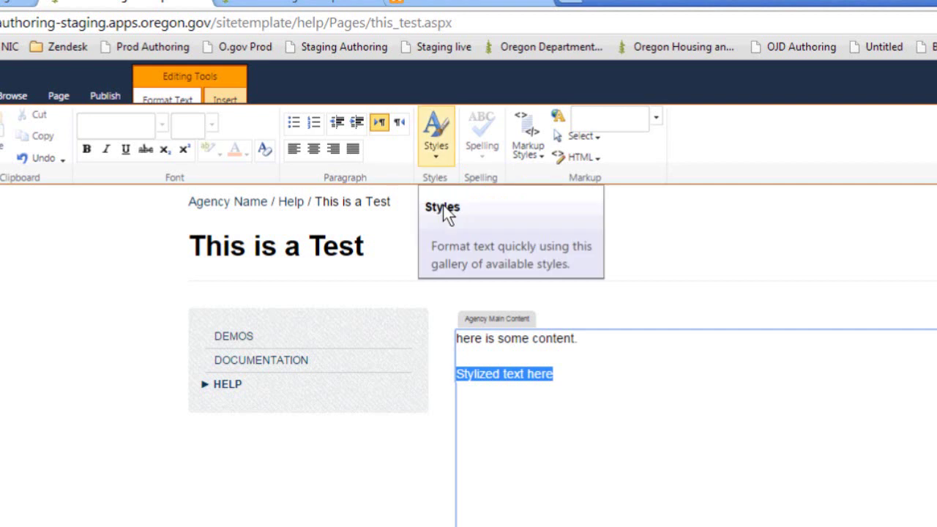
Preview the markup styles on the "Stylized text here" line, including the headings, Horizontal Rule, Mission Statement and Embedded Media.
{"action": "left_click", "coordinate": [537, 162]}
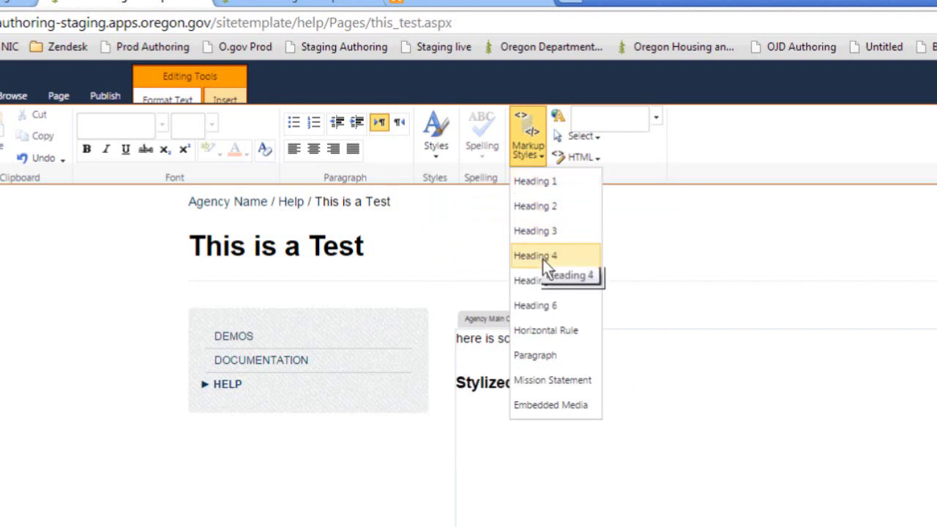
{"action": "left_click", "coordinate": [541, 280]}
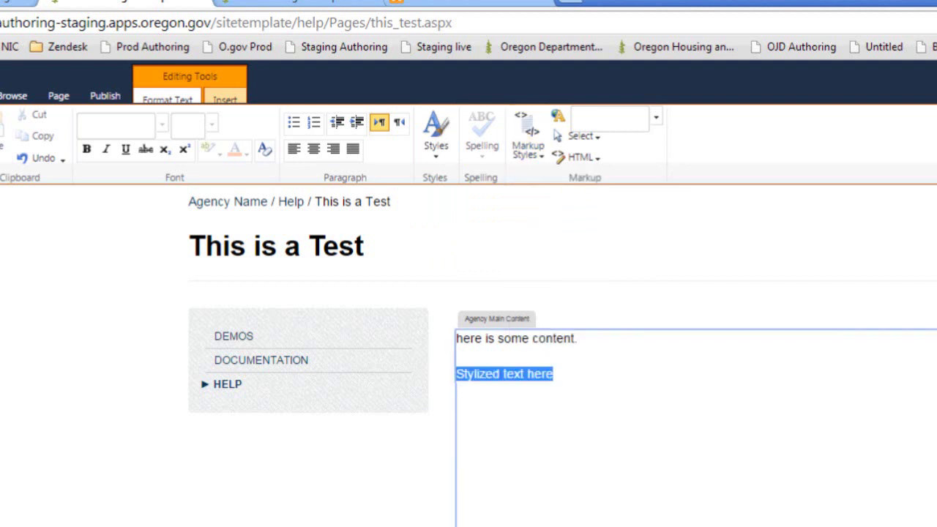
{"action": "left_click", "coordinate": [542, 154]}
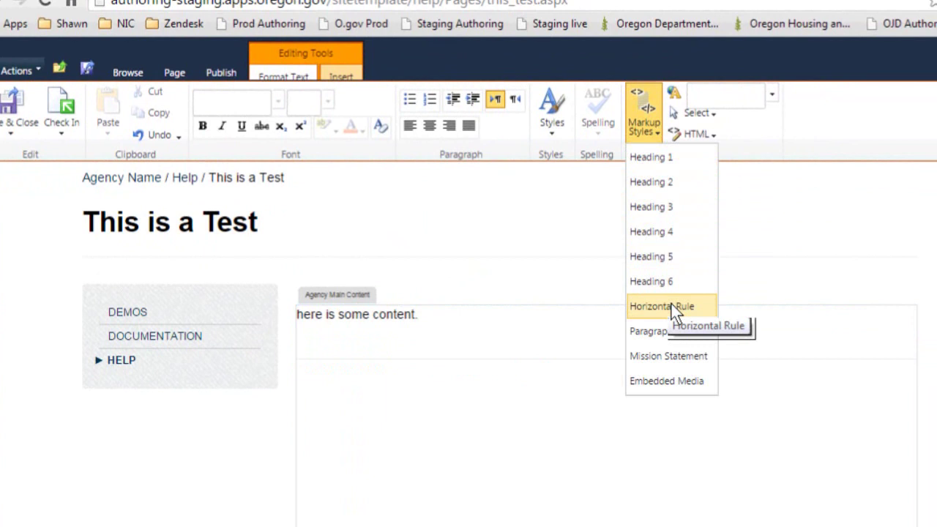
{"action": "left_click", "coordinate": [663, 381]}
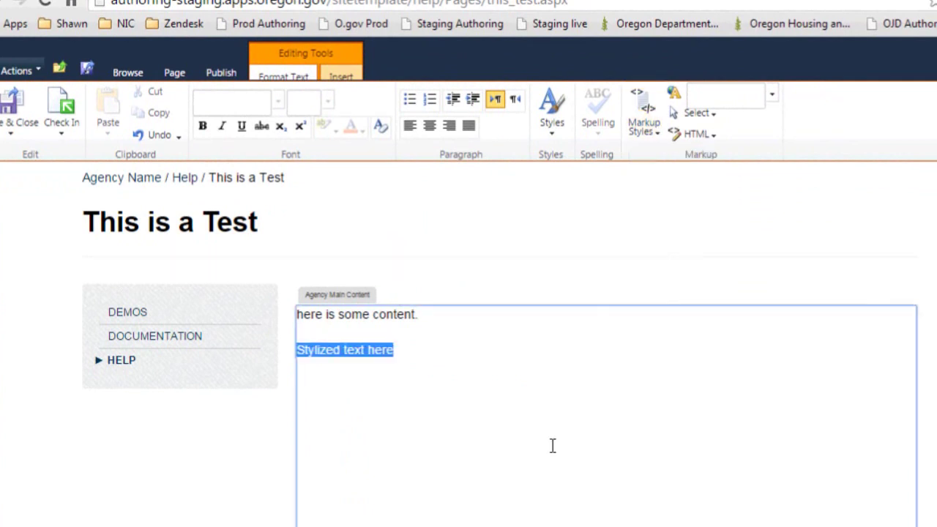
{"action": "left_click", "coordinate": [422, 359]}
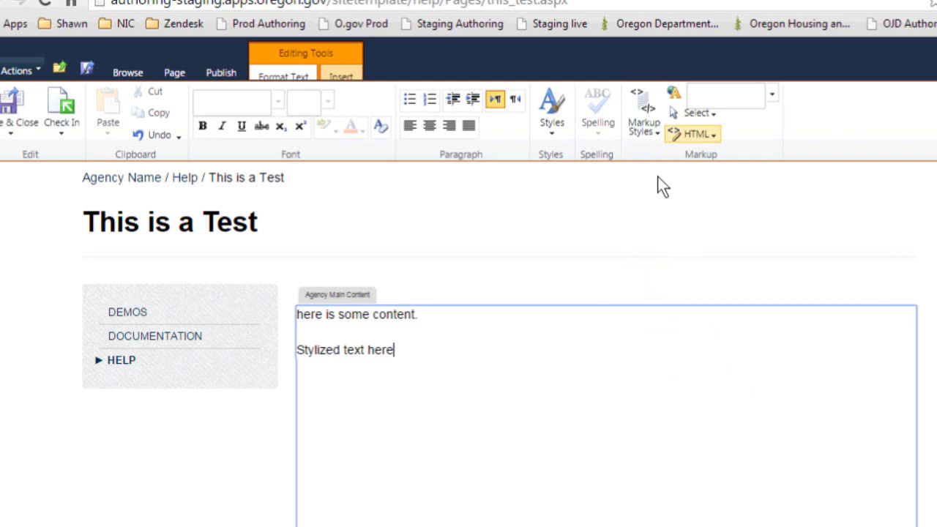
Examine the HTML source of the Agency Main Content area and close it without saving.
{"action": "left_click", "coordinate": [710, 135]}
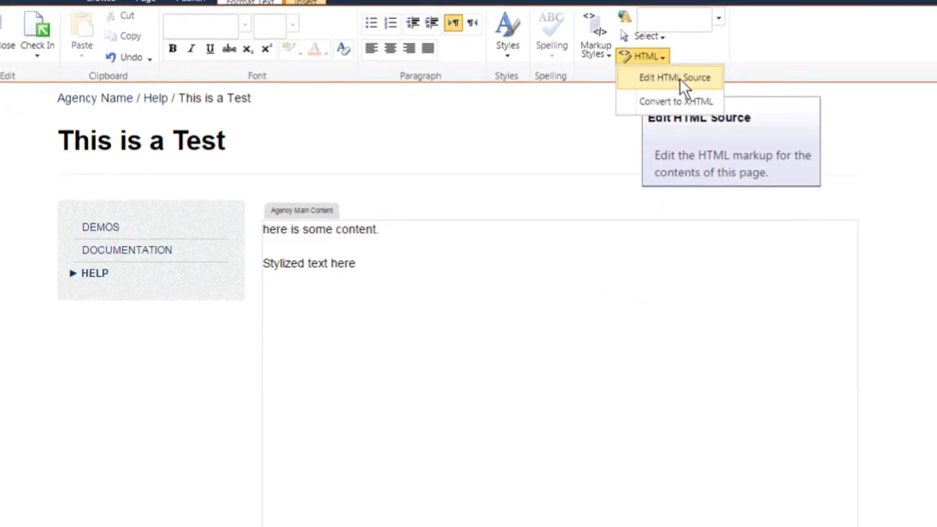
{"action": "left_click", "coordinate": [731, 158]}
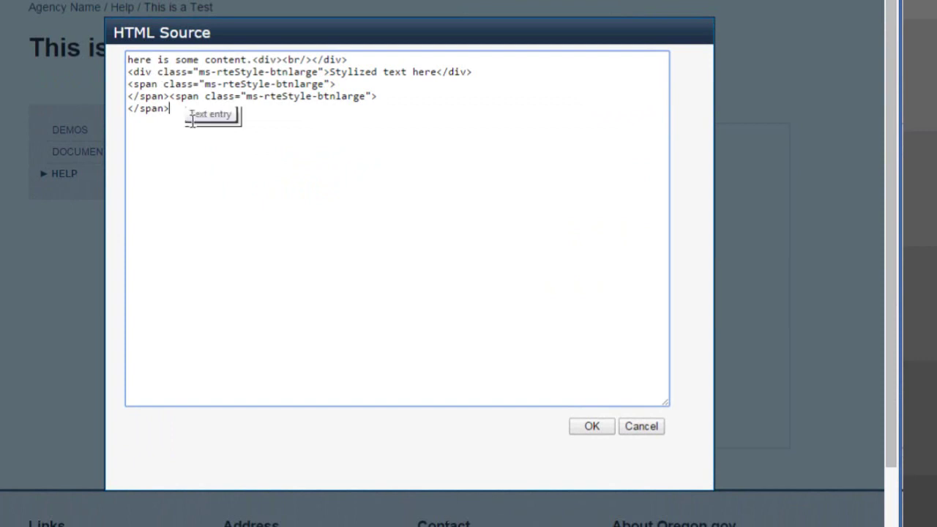
{"action": "key", "text": "shift+Up"}
{"action": "key", "text": "shift+Up"}
{"action": "key", "text": "shift+Up"}
{"action": "key", "text": "shift+Up"}
{"action": "key", "text": "shift+Home"}
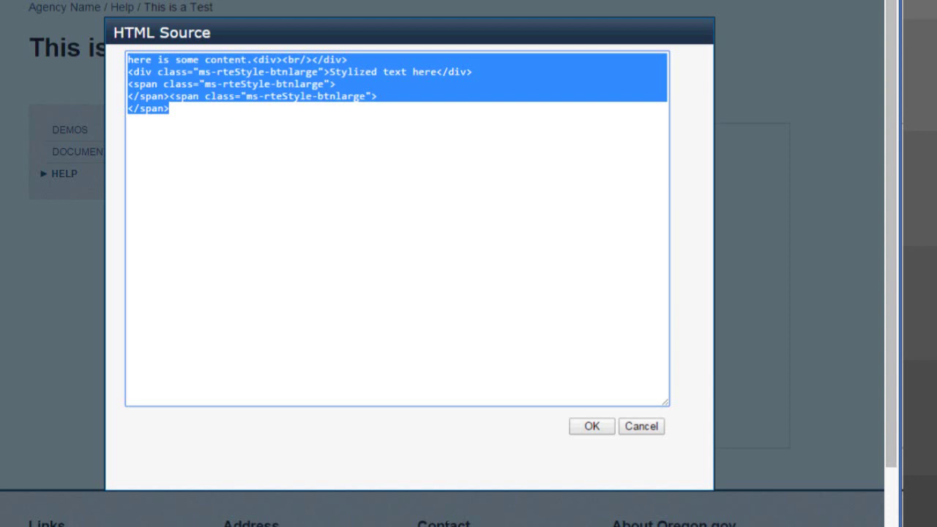
{"action": "left_click", "coordinate": [238, 147]}
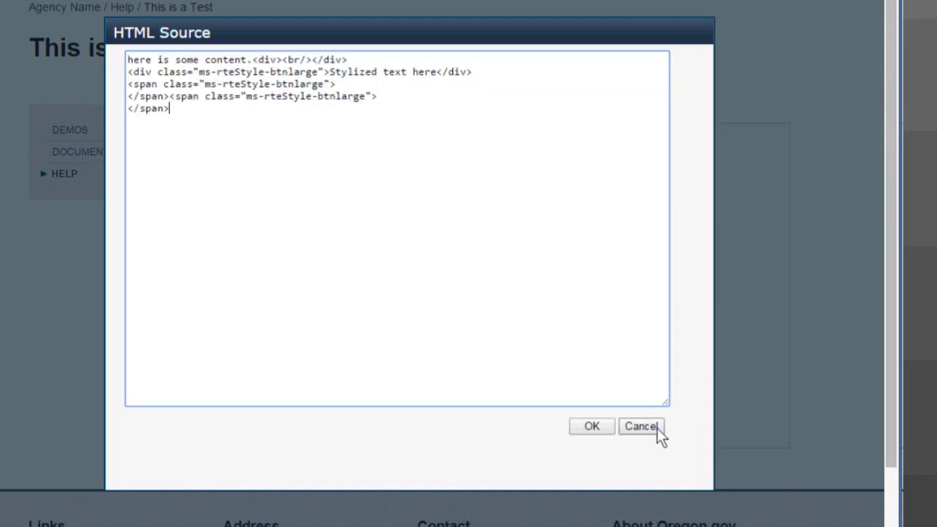
{"action": "left_click", "coordinate": [653, 429]}
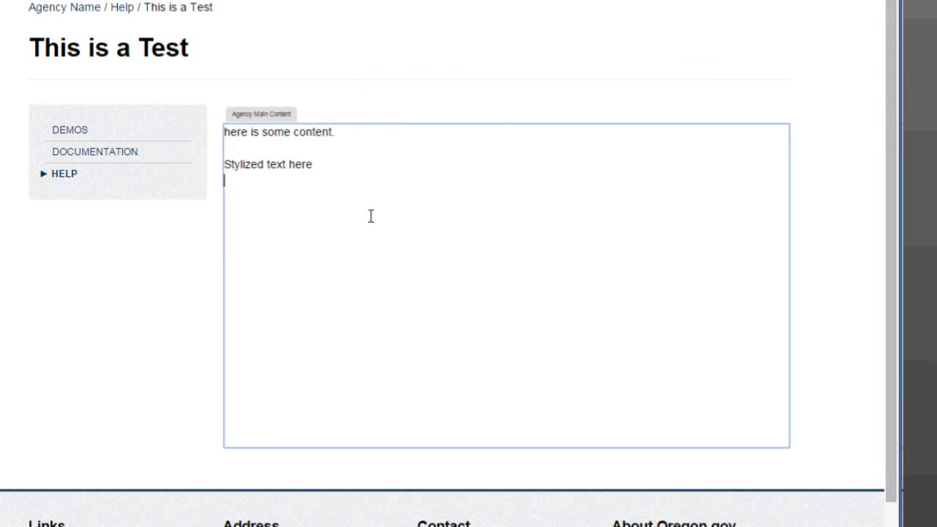
Remove the empty line below "Stylized text here", try center and right alignment on that line, and return it to left alignment.
{"action": "key", "text": "BackSpace"}
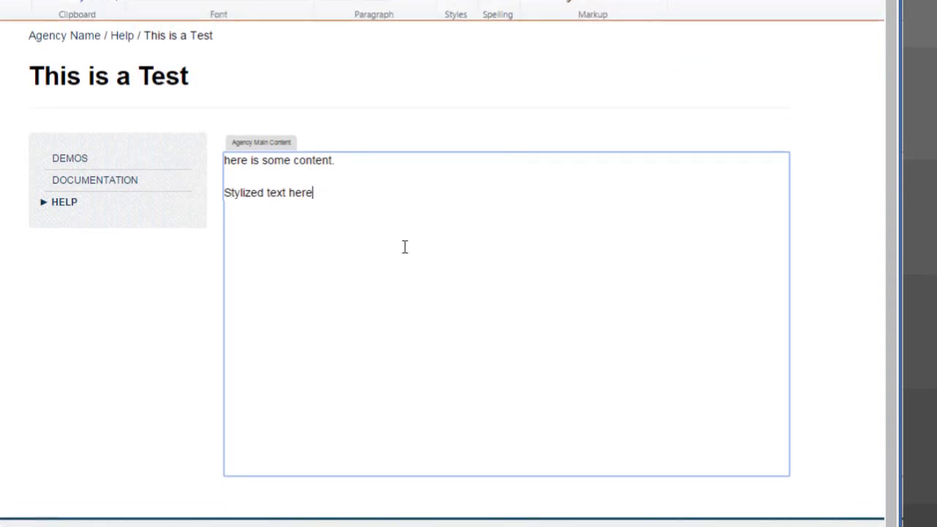
{"action": "left_click", "coordinate": [343, 130]}
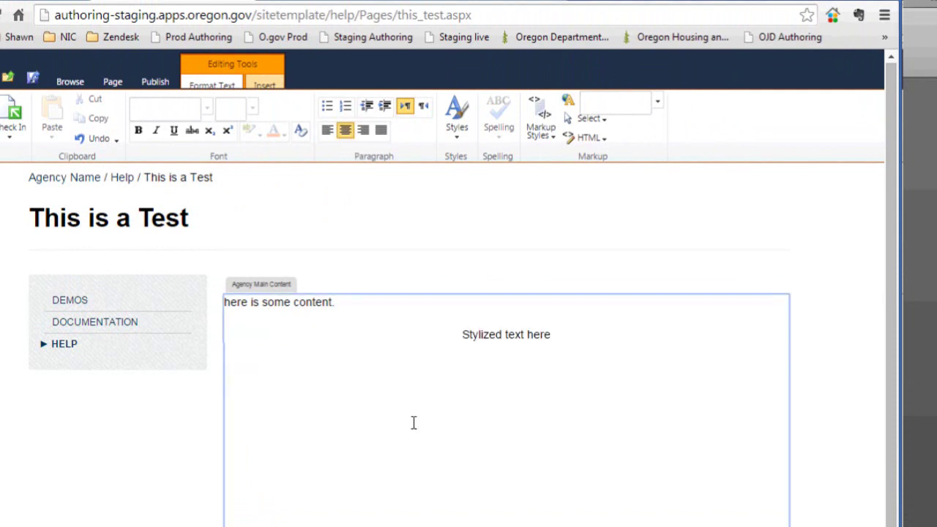
{"action": "left_click", "coordinate": [362, 131]}
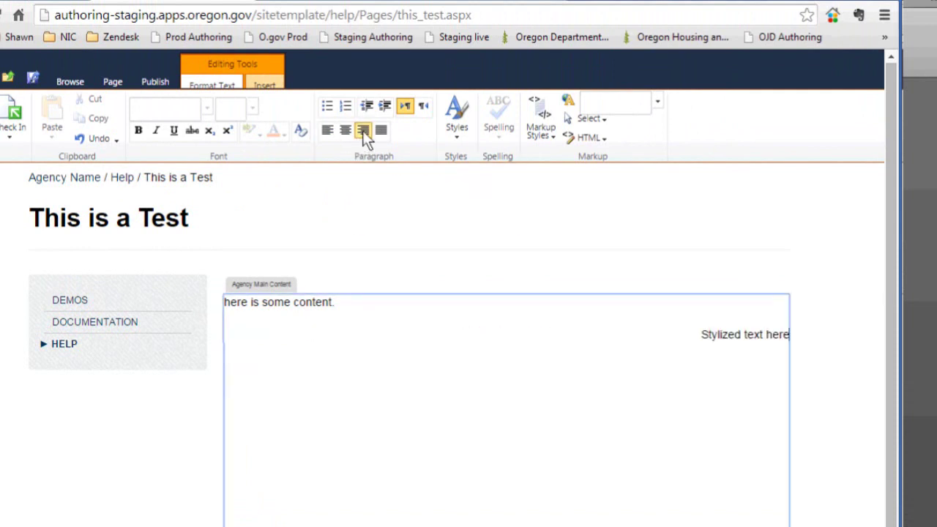
{"action": "left_click", "coordinate": [329, 131]}
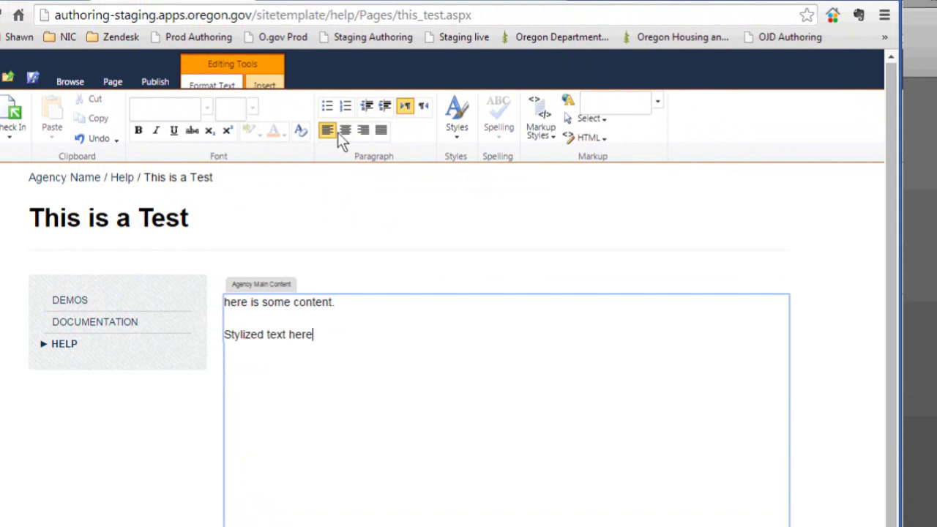
{"action": "left_click", "coordinate": [345, 130]}
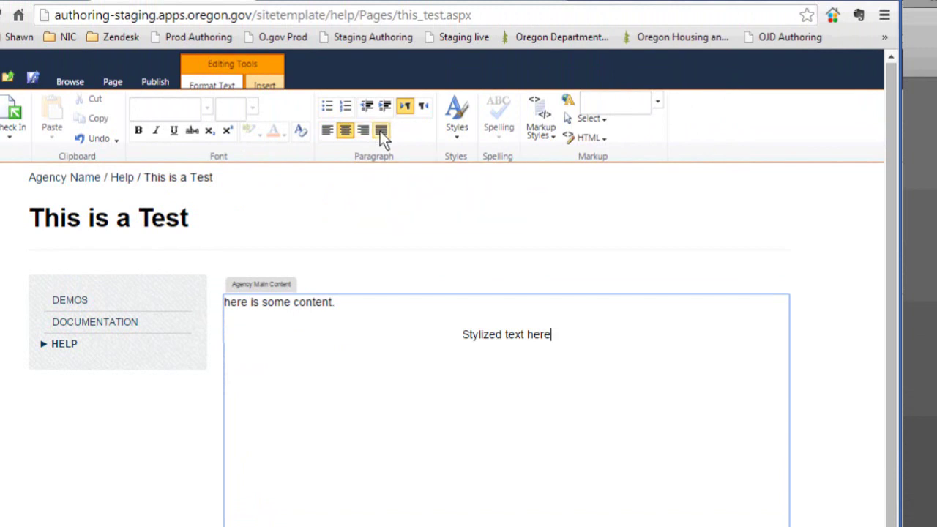
{"action": "left_click", "coordinate": [326, 130]}
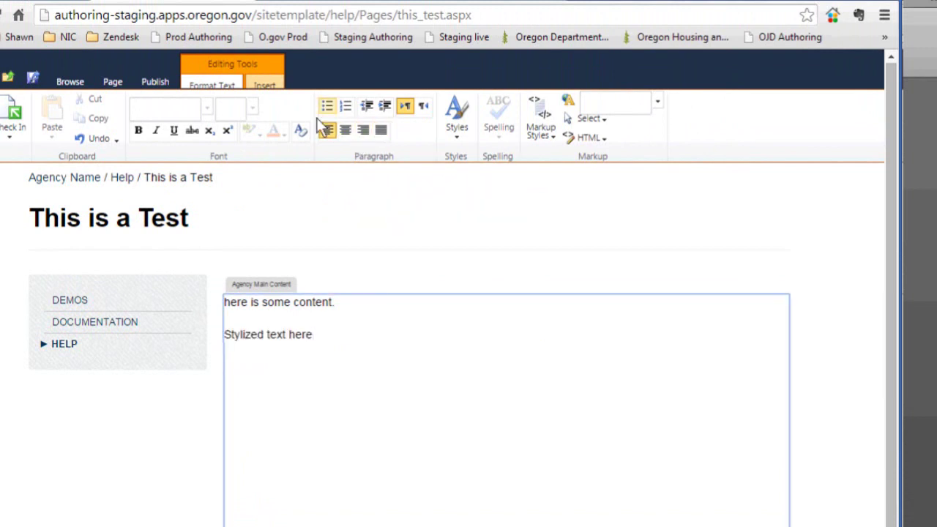
Turn the "Stylized text here" line into a numbered list, add "item number 2" as the second item, and end the list.
{"action": "left_click", "coordinate": [326, 106]}
{"action": "left_click", "coordinate": [346, 106]}
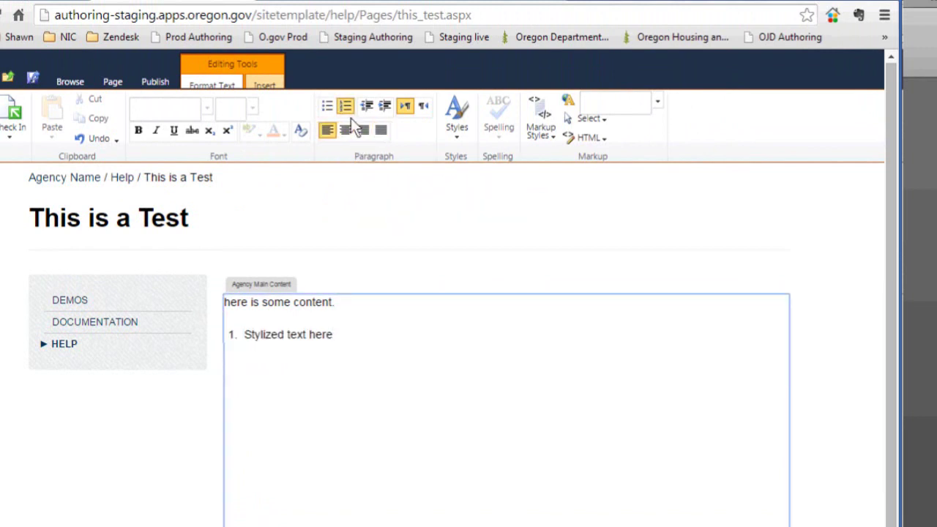
{"action": "key", "text": "Return"}
{"action": "type", "text": "item number 2"}
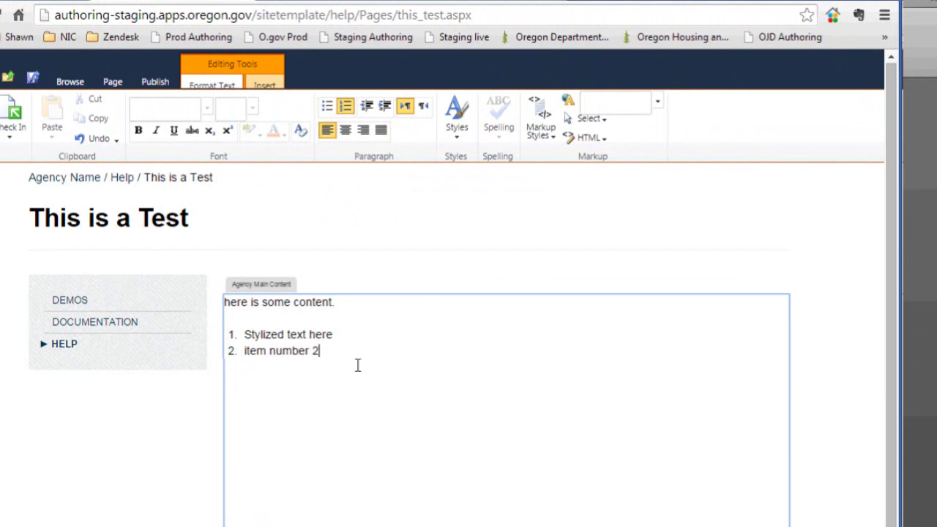
{"action": "key", "text": "Return"}
{"action": "key", "text": "Return"}
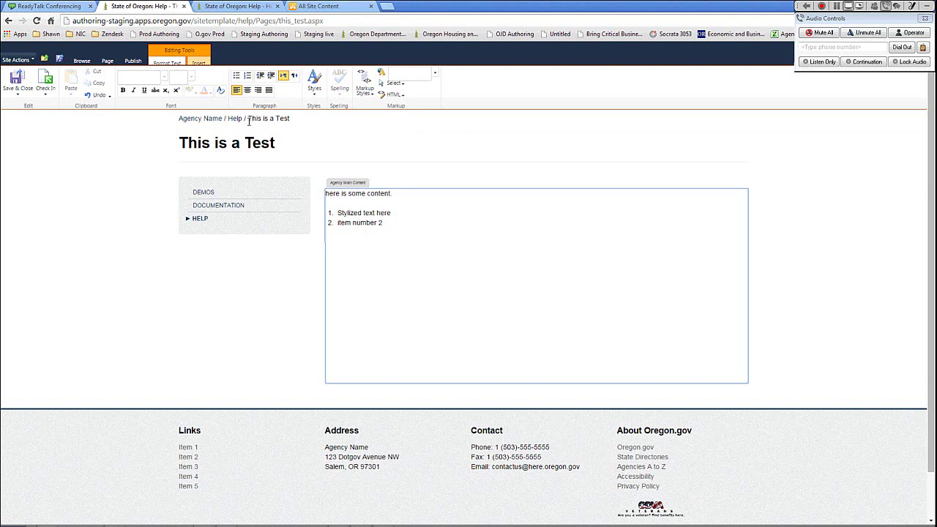
Look over the commands for inserting tables, media, links, reusable content and web parts into the page.
{"action": "left_click", "coordinate": [204, 64]}
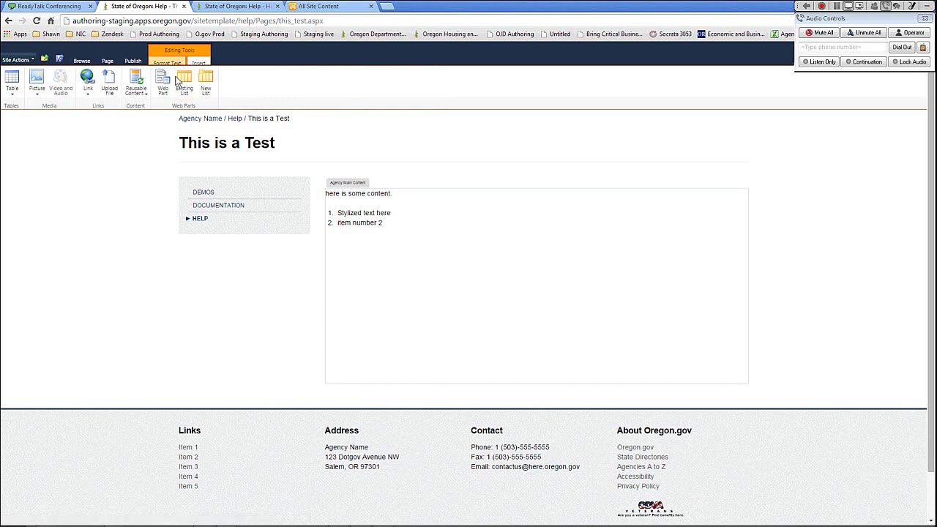
{"action": "left_click", "coordinate": [54, 193]}
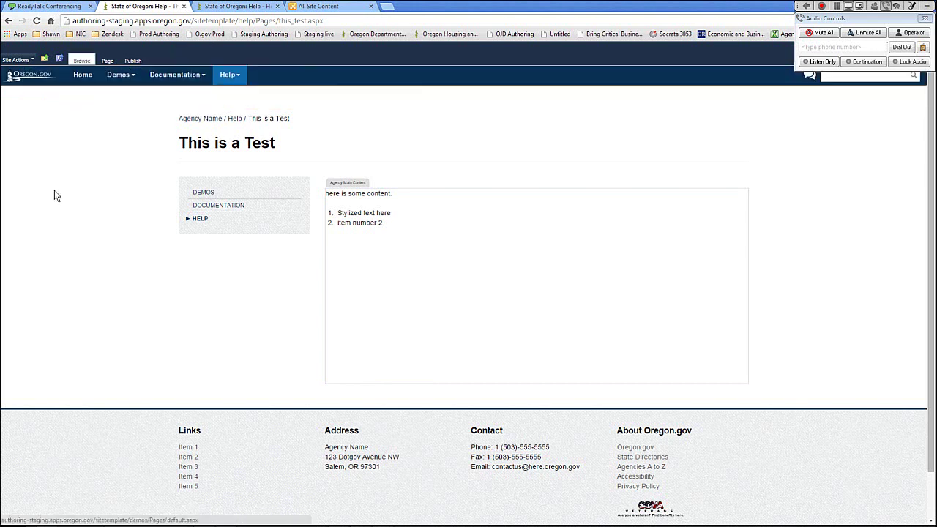
Leave and re-enter the Agency Main Content area to compare the available editing tools, ending with the cursor below the numbered list.
{"action": "left_click", "coordinate": [477, 361]}
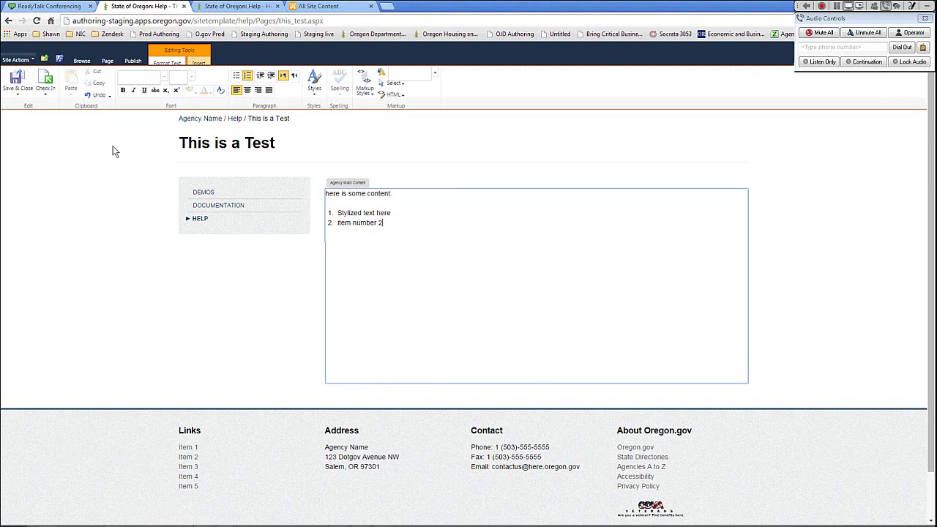
{"action": "left_click", "coordinate": [136, 202]}
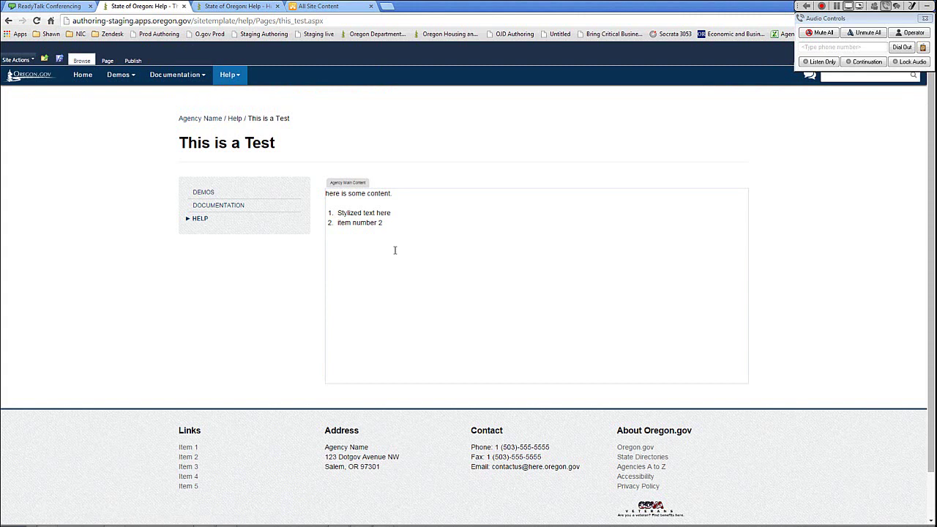
{"action": "left_click", "coordinate": [408, 227]}
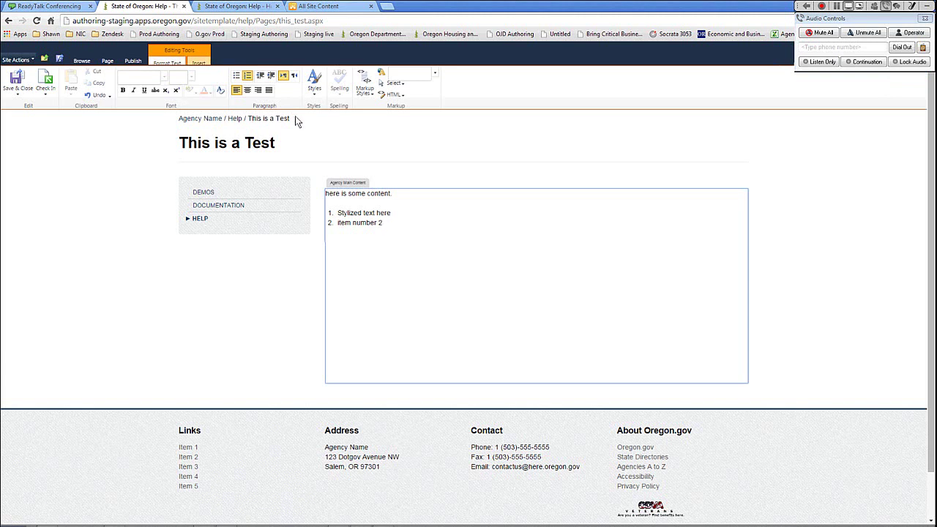
{"action": "left_click", "coordinate": [406, 241]}
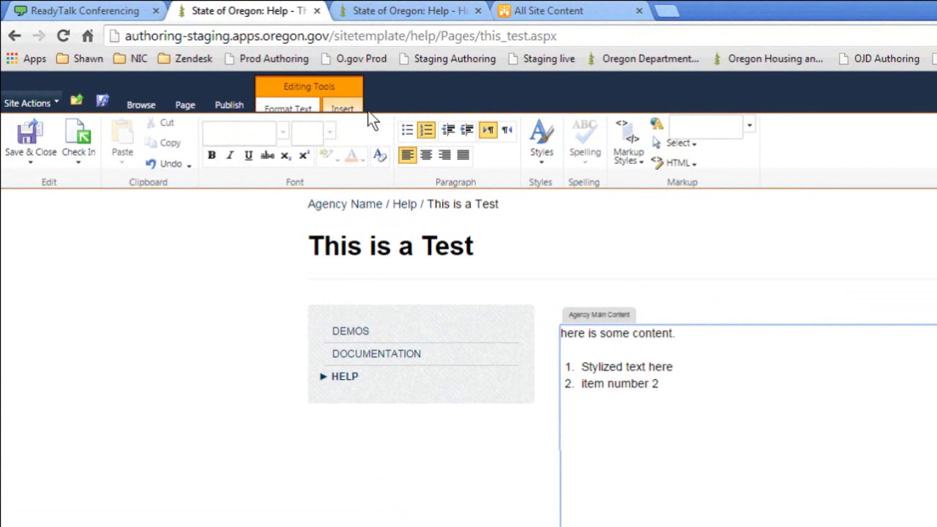
Insert the SharePoint picture 6497goofy.bmp from the Help site's Images library below the numbered list.
{"action": "left_click", "coordinate": [344, 111]}
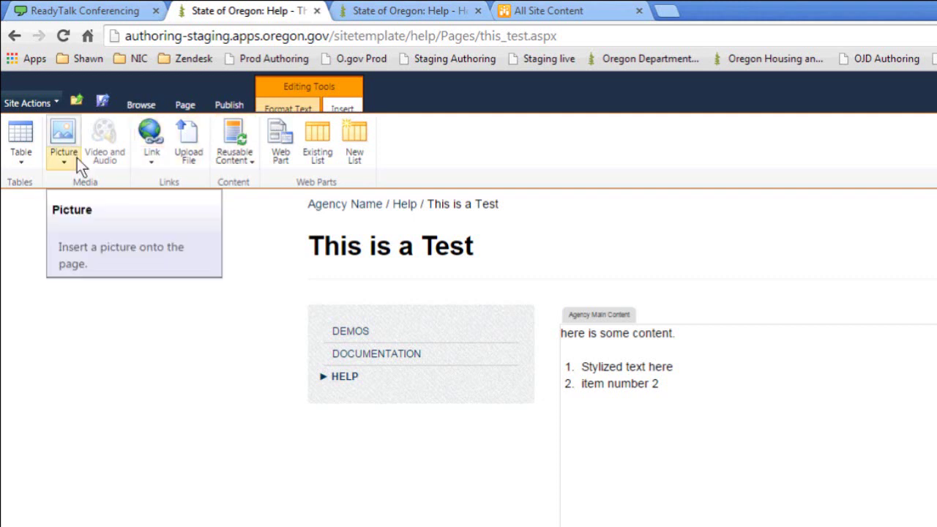
{"action": "left_click", "coordinate": [58, 162]}
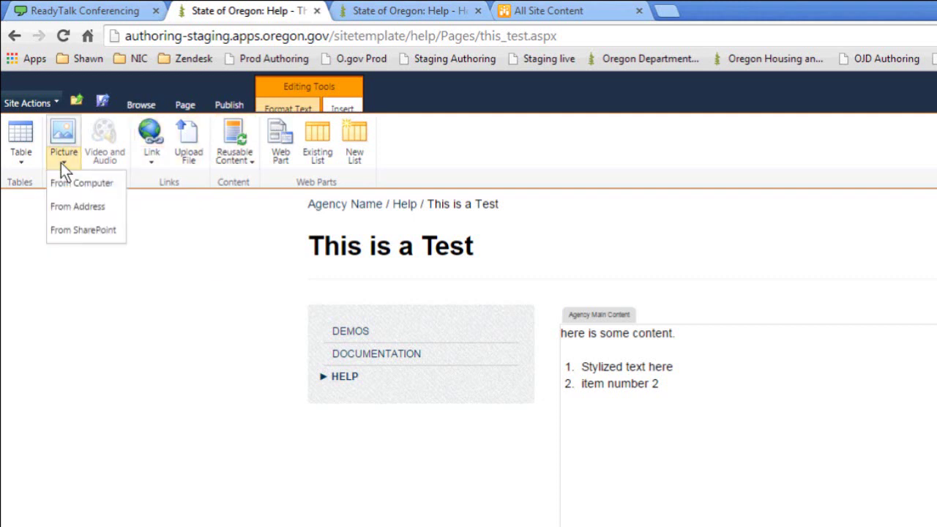
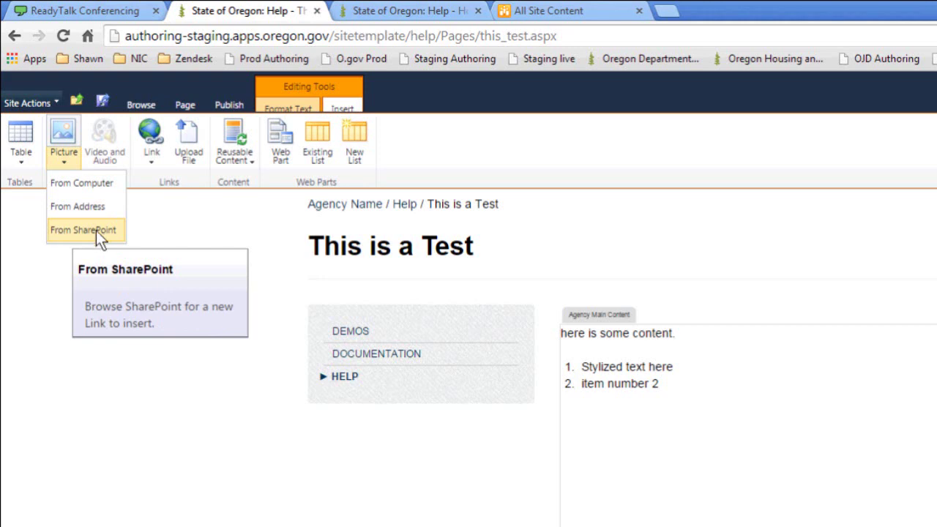
{"action": "left_click", "coordinate": [96, 230]}
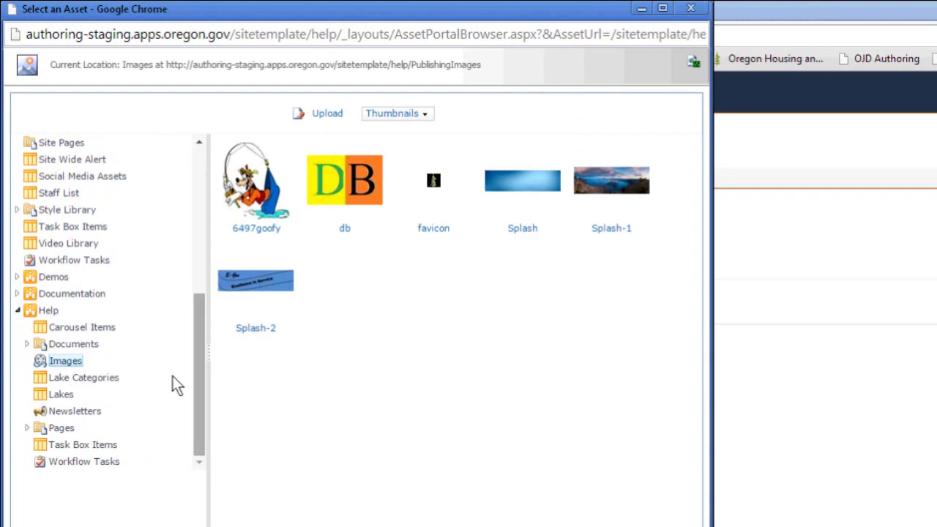
{"action": "scroll", "coordinate": [172, 375], "scroll_direction": "up", "scroll_amount": 5}
{"action": "scroll", "coordinate": [205, 289], "scroll_direction": "up", "scroll_amount": 3}
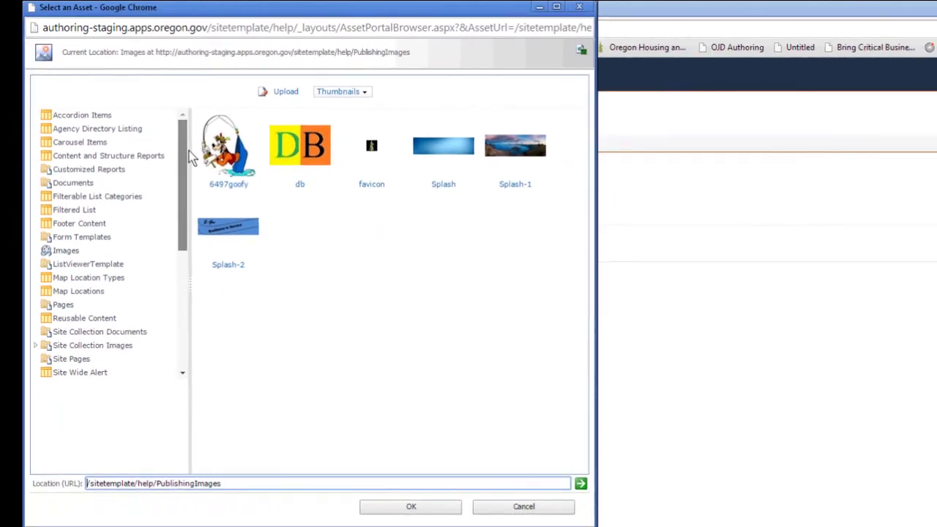
{"action": "left_click_drag", "start_coordinate": [175, 137], "coordinate": [176, 183]}
{"action": "left_click", "coordinate": [172, 296]}
{"action": "scroll", "coordinate": [175, 183], "scroll_direction": "down", "scroll_amount": 5}
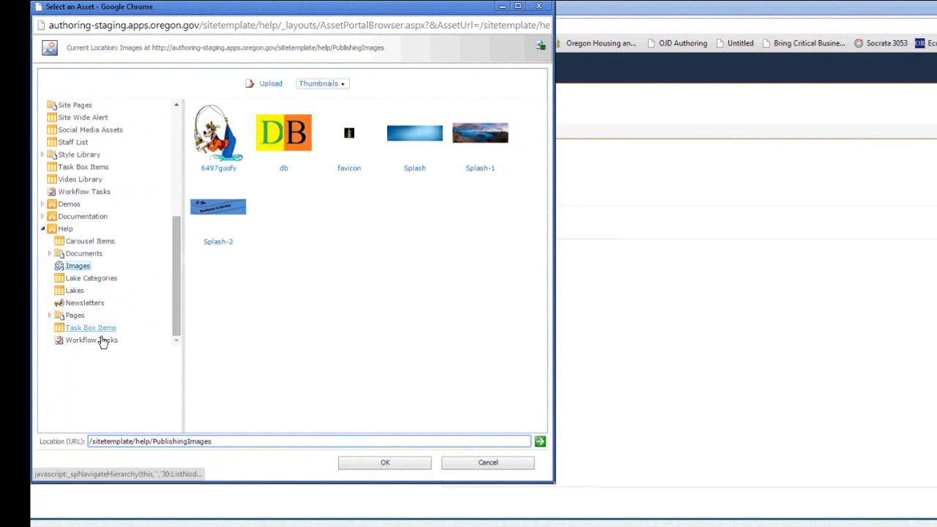
{"action": "scroll", "coordinate": [176, 298], "scroll_direction": "up", "scroll_amount": 5}
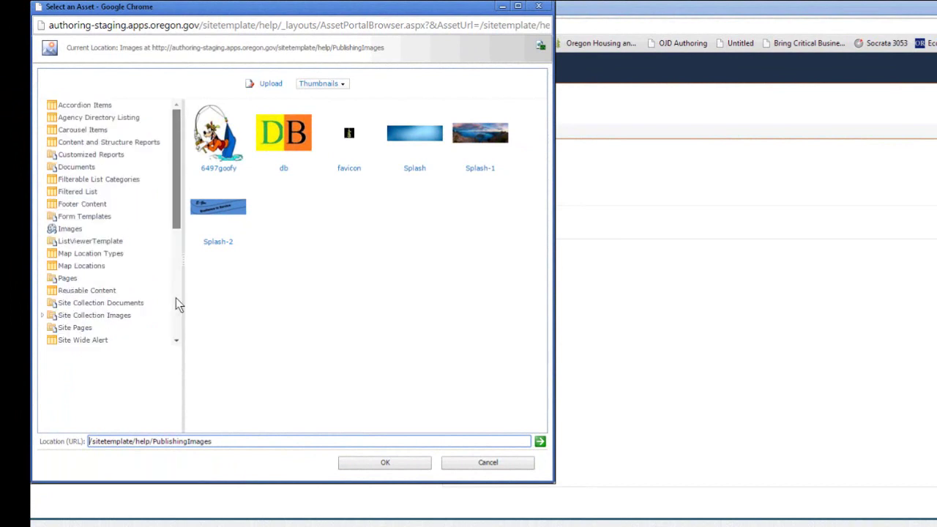
{"action": "scroll", "coordinate": [176, 298], "scroll_direction": "down", "scroll_amount": 5}
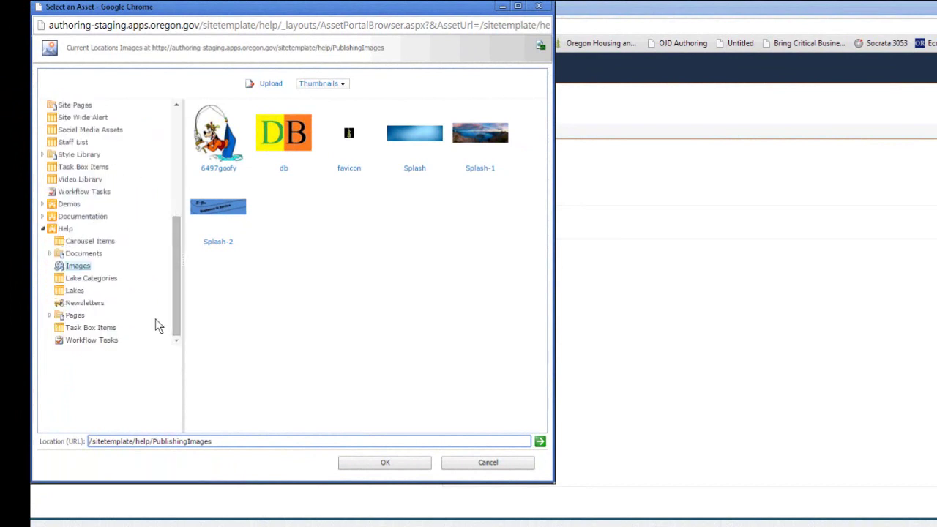
{"action": "left_click", "coordinate": [219, 135]}
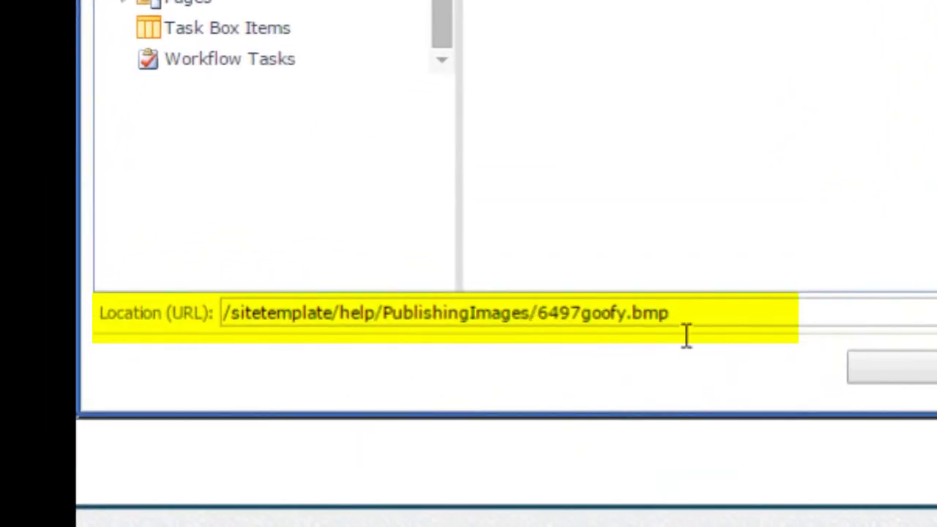
{"action": "left_click", "coordinate": [922, 368]}
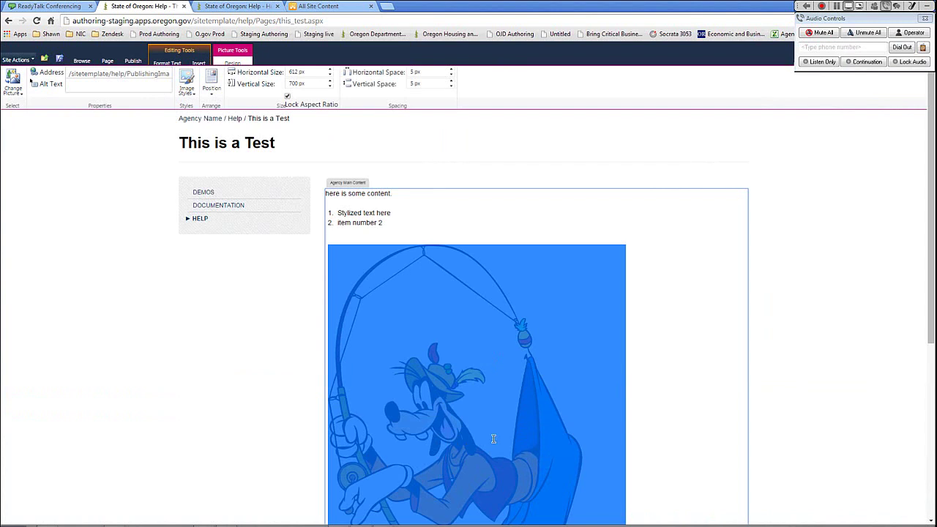
Select the inserted Goofy picture and look over its design settings and the sources for changing the picture.
{"action": "left_click", "coordinate": [524, 216]}
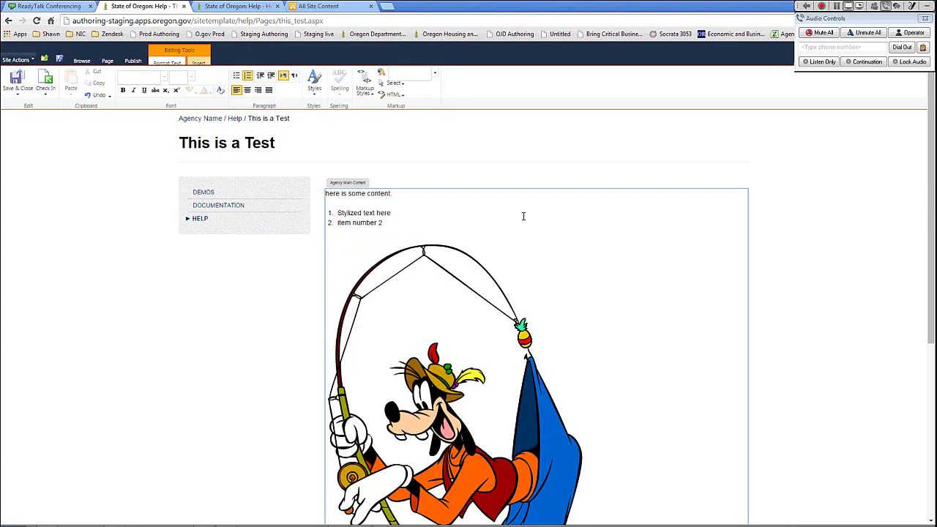
{"action": "left_click", "coordinate": [461, 294]}
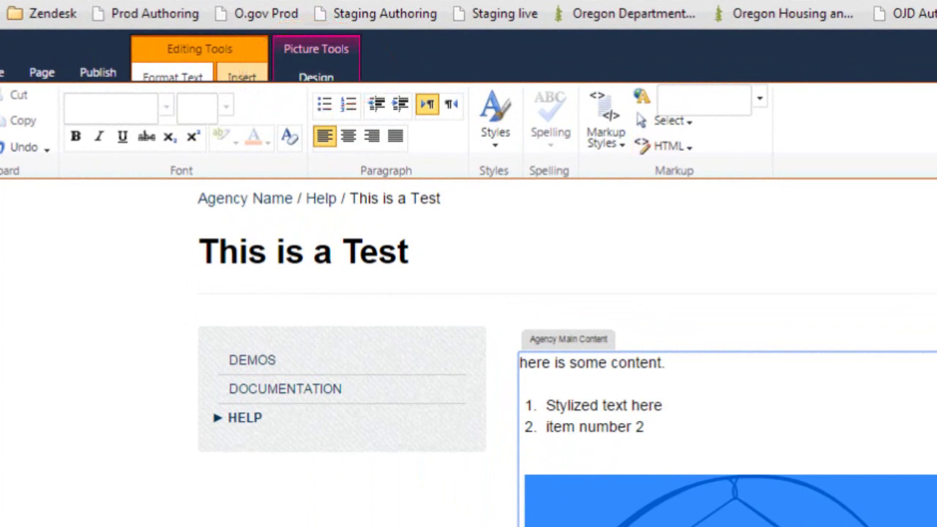
{"action": "left_click", "coordinate": [322, 79]}
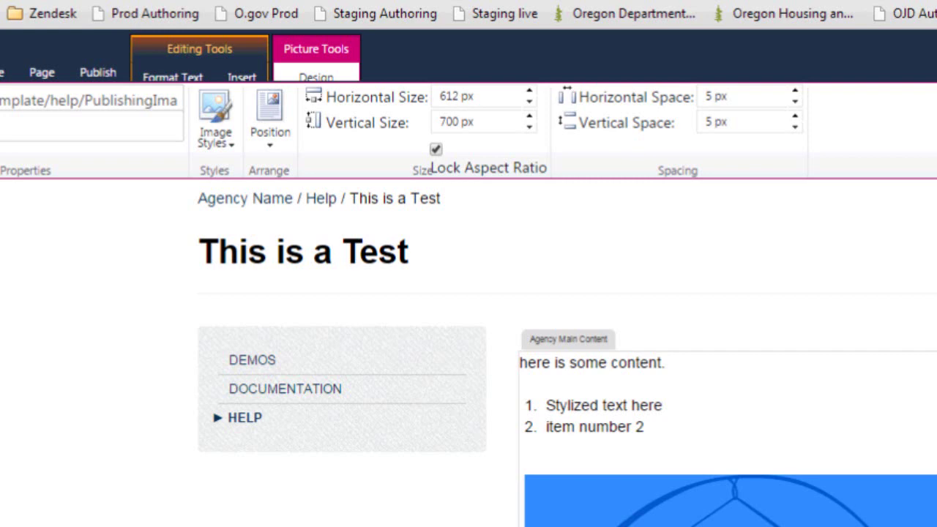
{"action": "scroll", "coordinate": [724, 351], "scroll_direction": "down", "scroll_amount": 3}
{"action": "scroll", "coordinate": [725, 351], "scroll_direction": "up", "scroll_amount": 2}
{"action": "scroll", "coordinate": [724, 352], "scroll_direction": "down", "scroll_amount": 3}
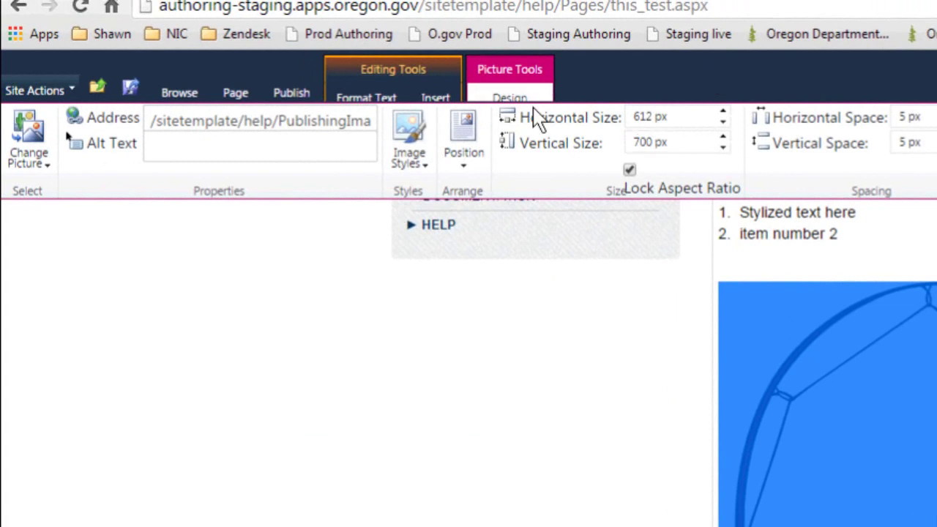
{"action": "left_click", "coordinate": [32, 167]}
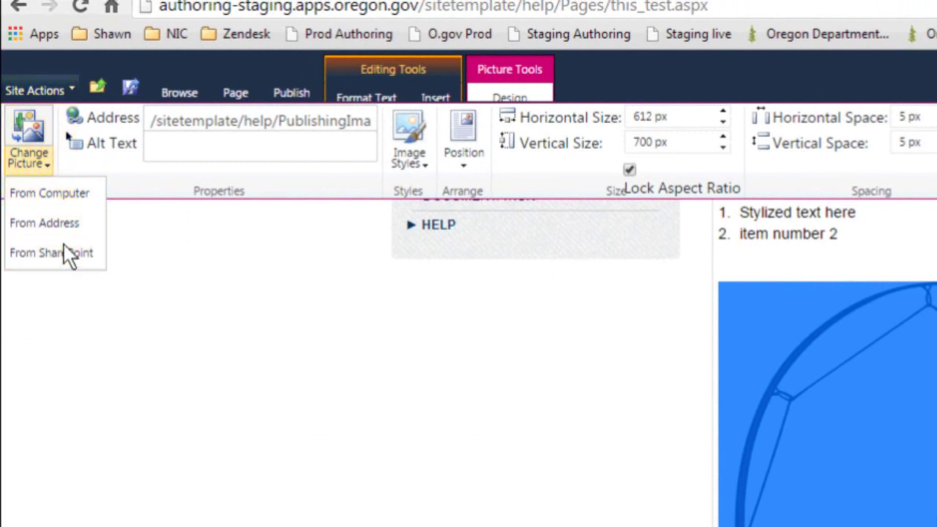
Examine the Goofy picture's address and highlight the word "goofy" in its file name.
{"action": "left_click", "coordinate": [339, 125]}
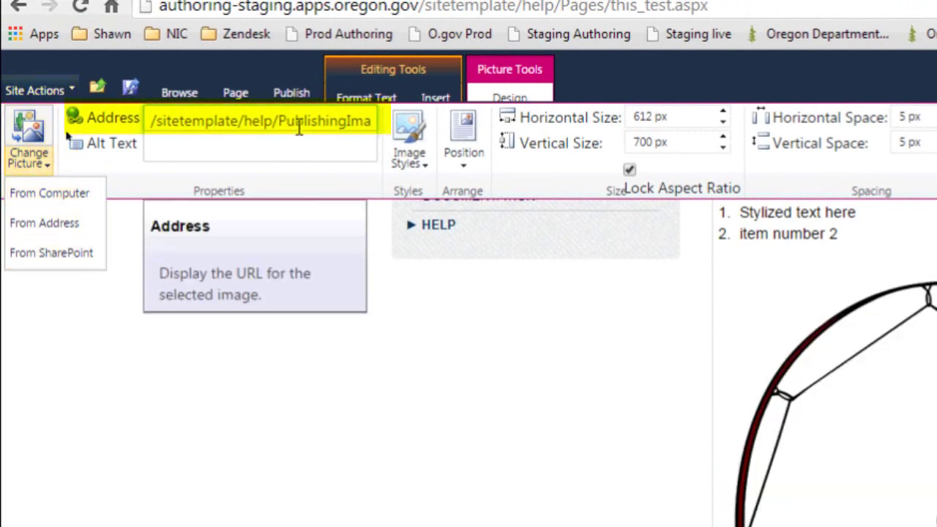
{"action": "triple_click", "coordinate": [288, 122]}
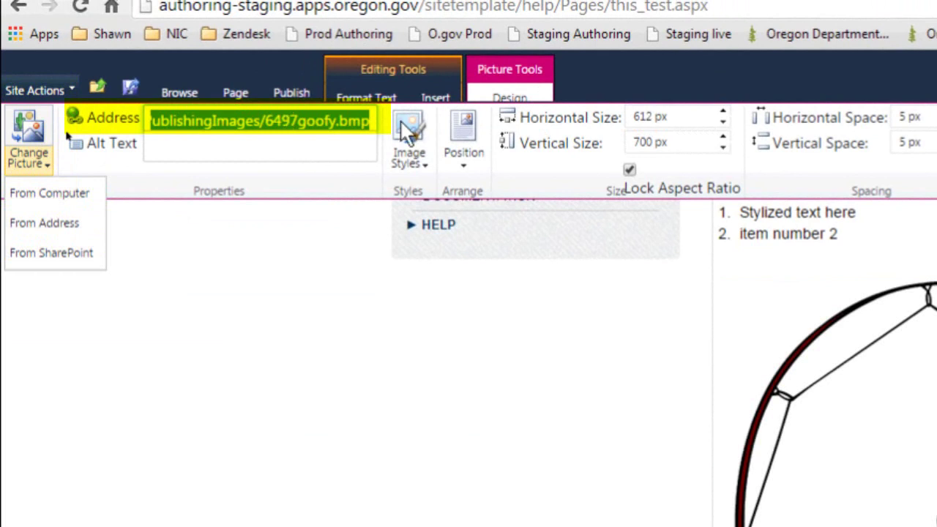
{"action": "left_click", "coordinate": [315, 122]}
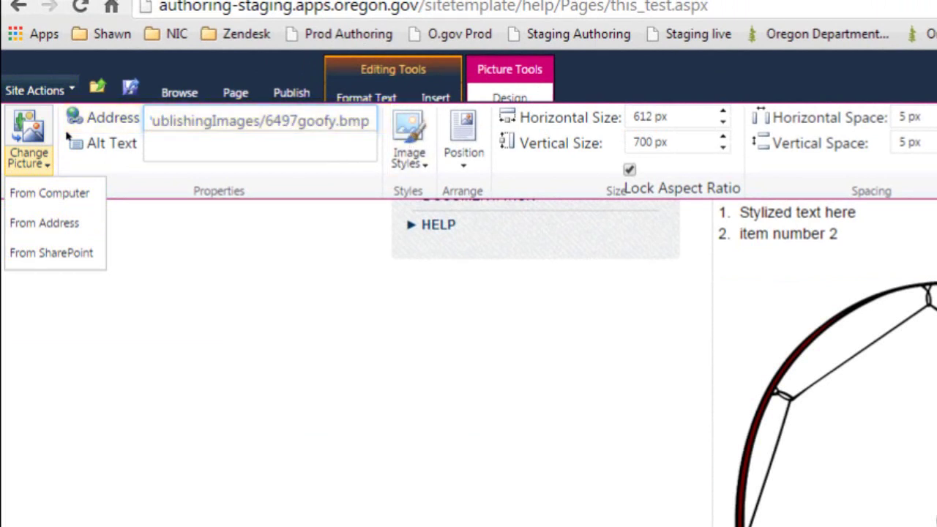
{"action": "left_click_drag", "start_coordinate": [298, 123], "coordinate": [355, 134]}
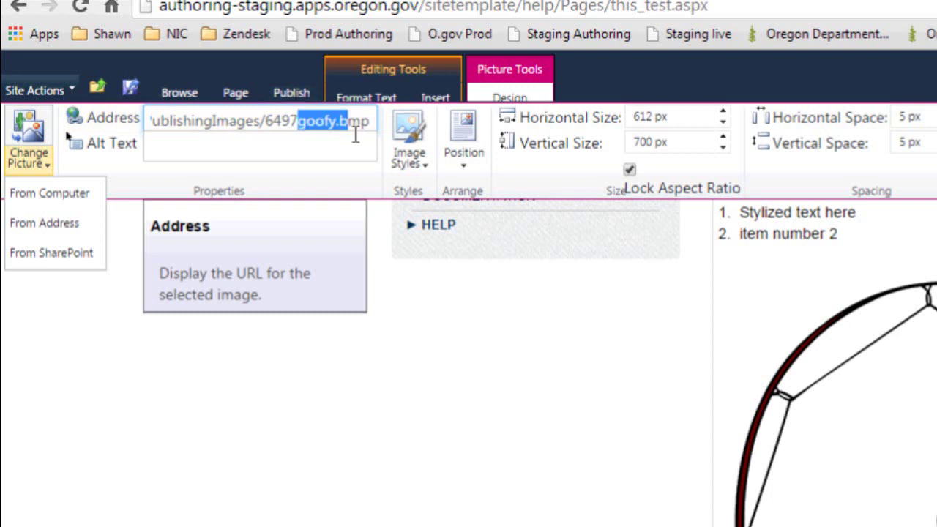
{"action": "key", "text": "shift+Left"}
{"action": "key", "text": "shift+Left"}
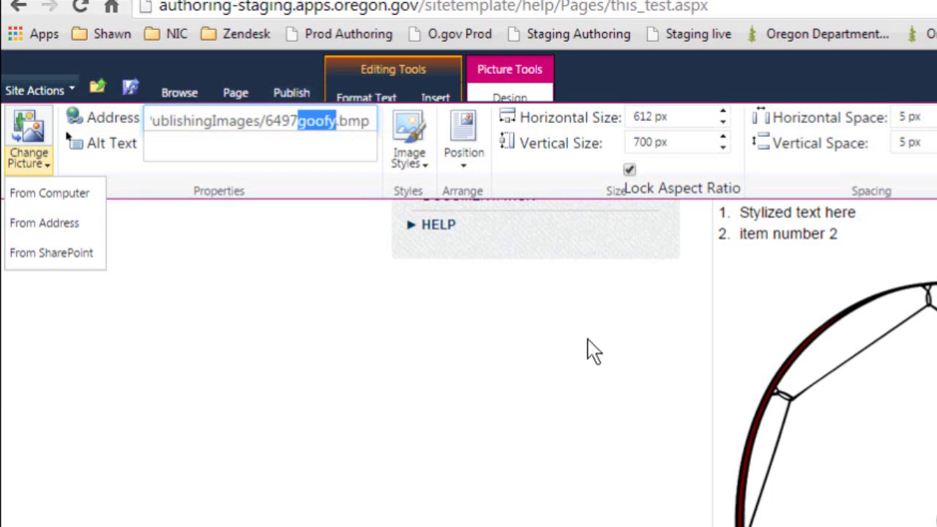
Set the Goofy picture's alt text to "image of Goofy".
{"action": "left_click", "coordinate": [298, 167]}
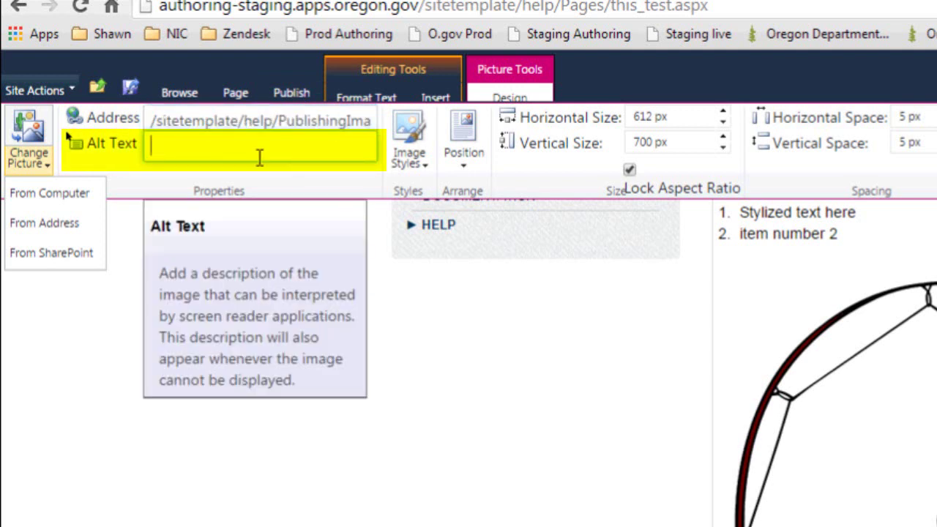
{"action": "type", "text": "image of Goofy"}
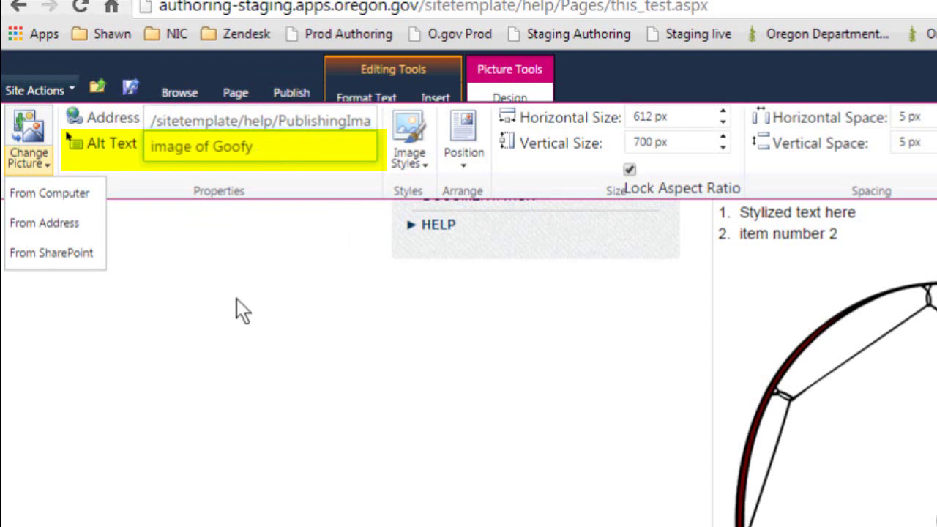
{"action": "left_click", "coordinate": [237, 299]}
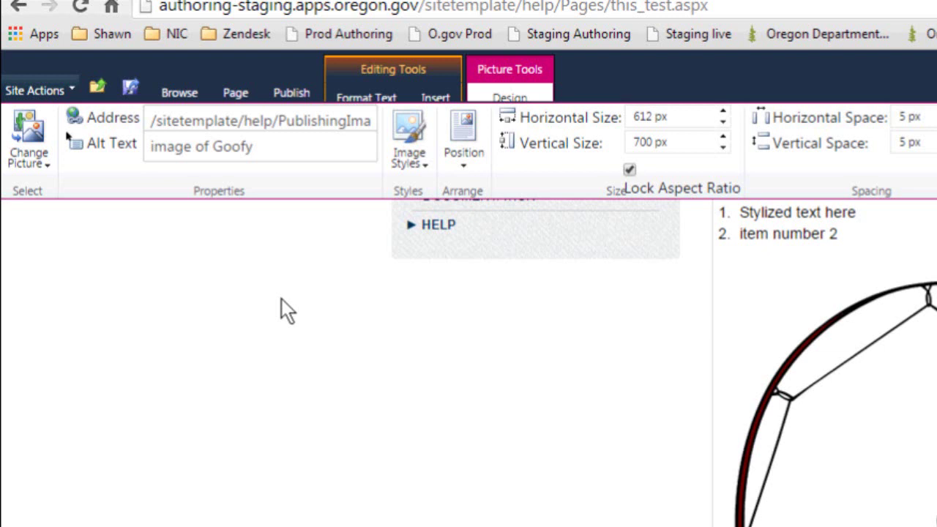
Review the end of the picture's address once more without changing it.
{"action": "left_click_drag", "start_coordinate": [194, 121], "coordinate": [387, 129]}
{"action": "left_click", "coordinate": [349, 121]}
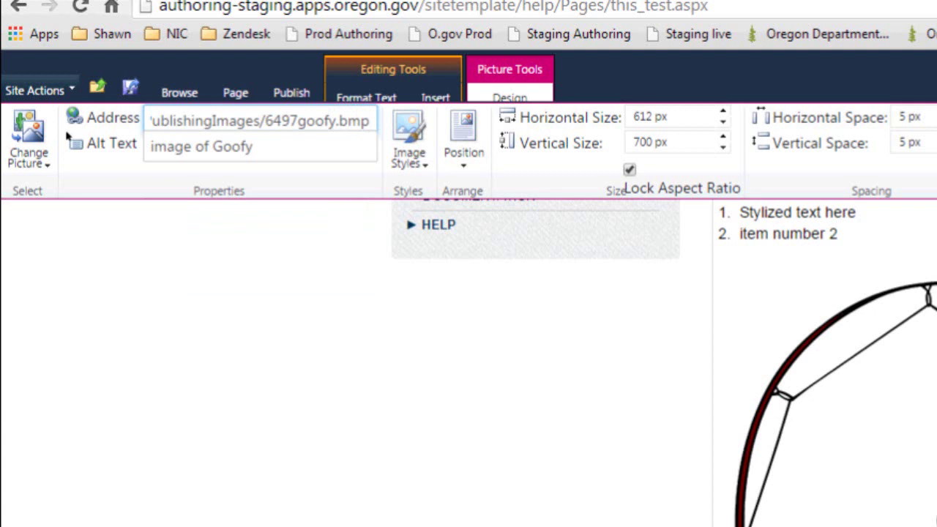
{"action": "key", "text": "Return"}
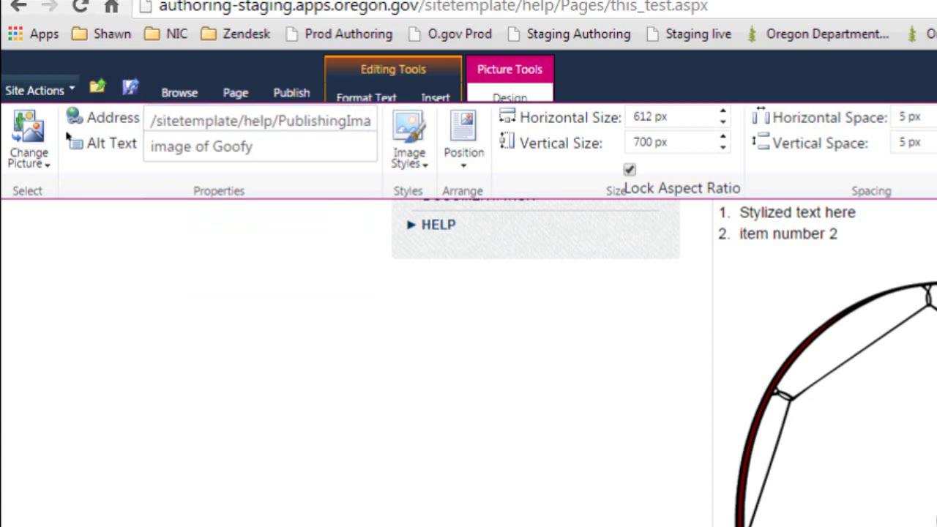
Reselect the Goofy picture and capitalize the first letter of its alt text to read "Image of Goofy".
{"action": "left_click", "coordinate": [899, 464]}
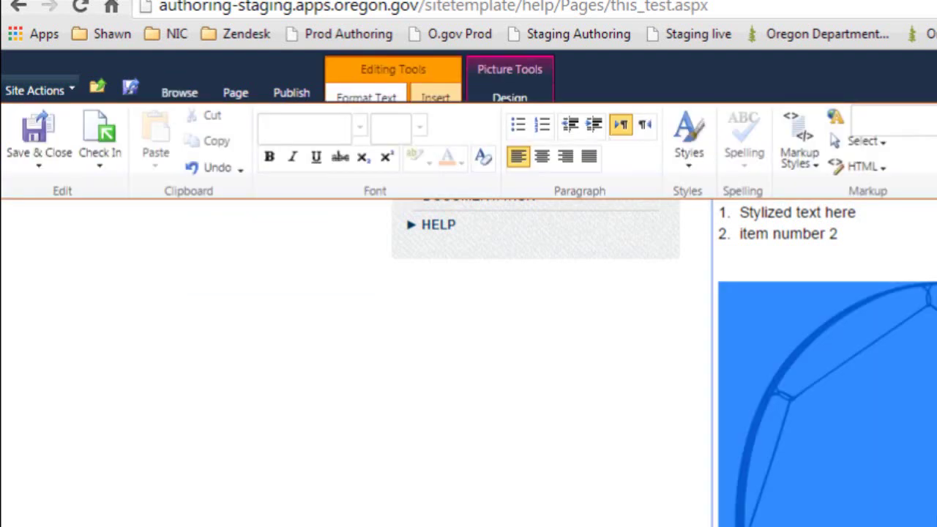
{"action": "left_click", "coordinate": [505, 98]}
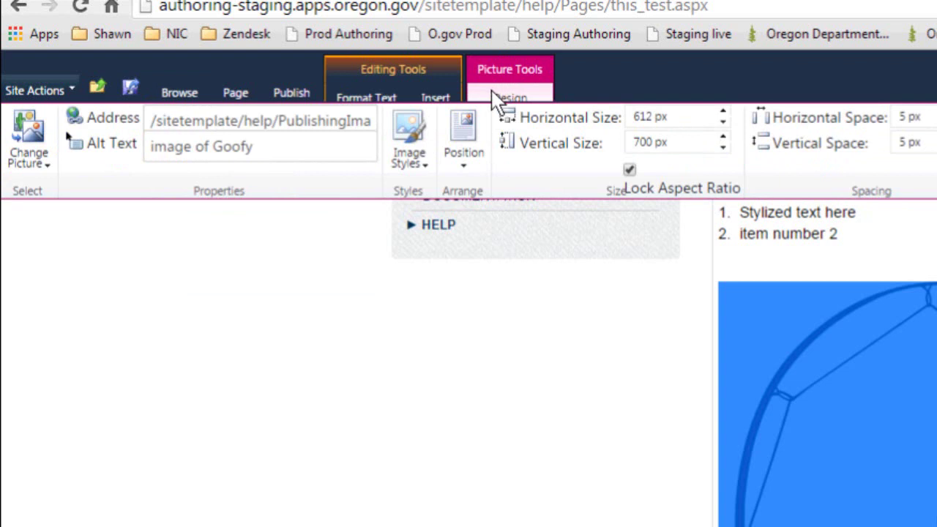
{"action": "left_click", "coordinate": [266, 154]}
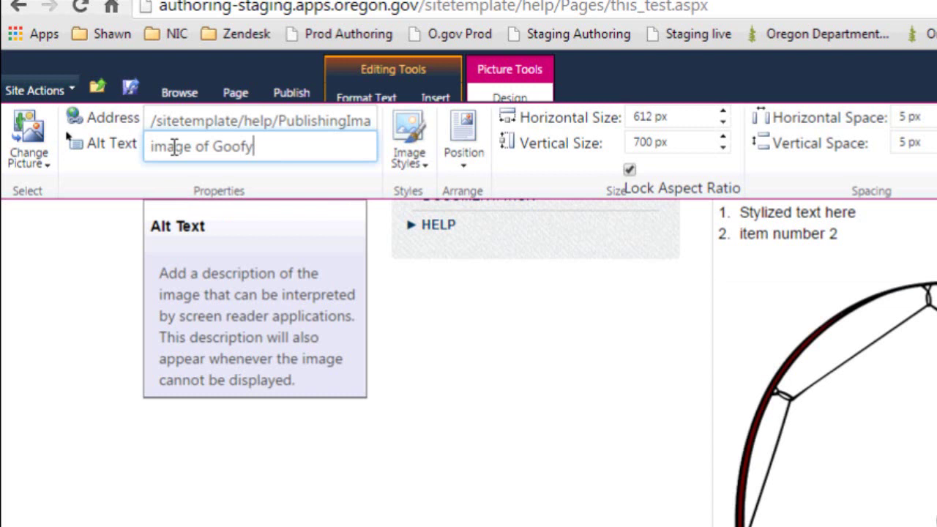
{"action": "left_click", "coordinate": [154, 147]}
{"action": "key", "text": "BackSpace"}
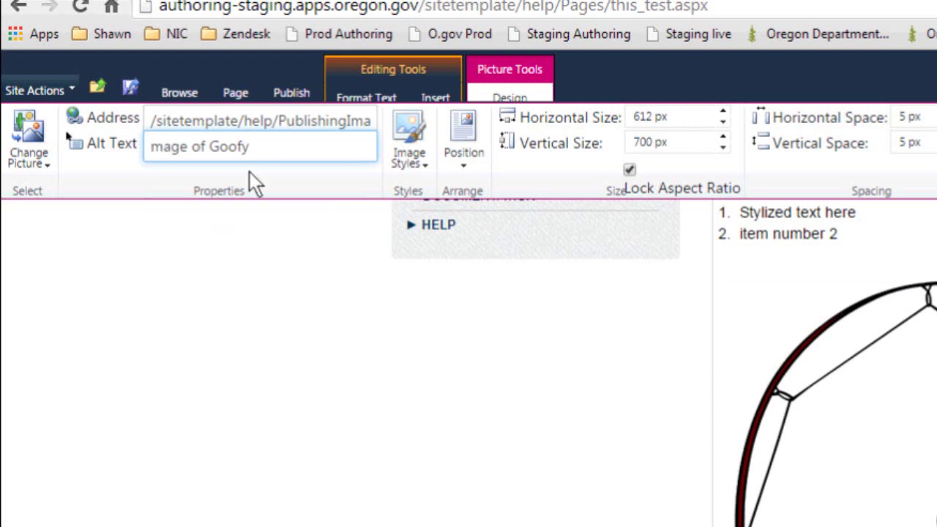
{"action": "type", "text": "I"}
{"action": "left_click", "coordinate": [286, 158]}
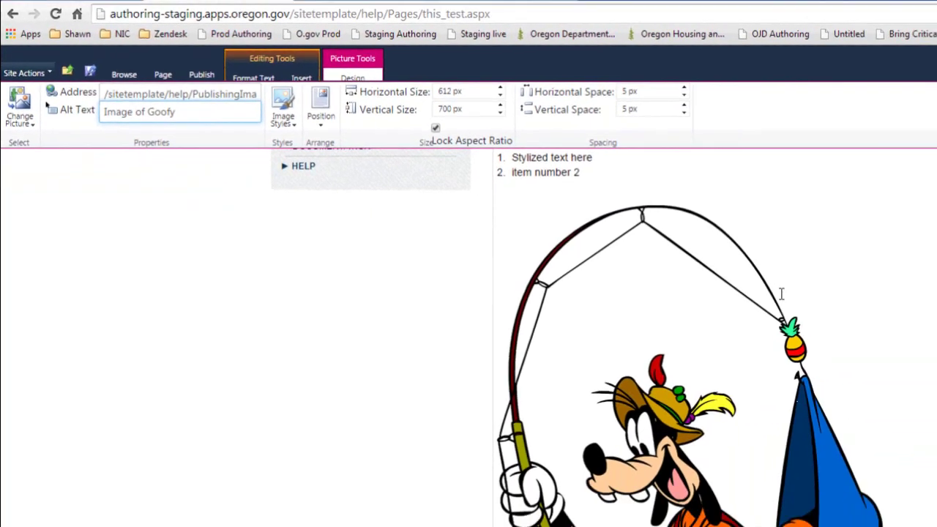
Review the available image styles and position options for the Goofy picture.
{"action": "left_click", "coordinate": [282, 110]}
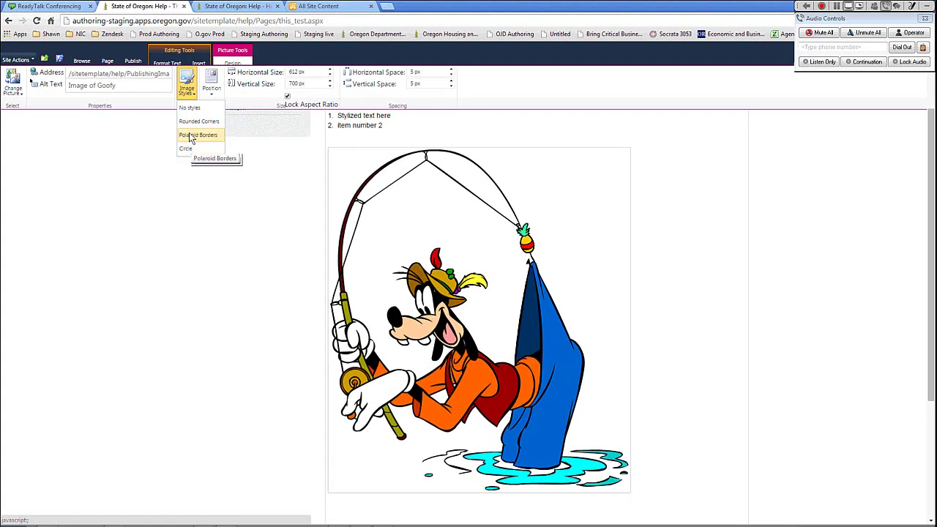
{"action": "left_click", "coordinate": [211, 95]}
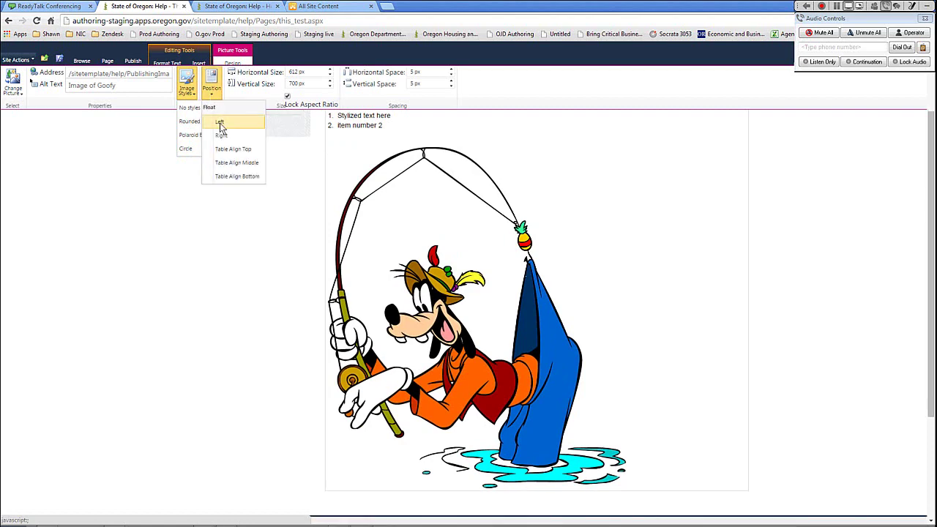
{"action": "left_click", "coordinate": [132, 221]}
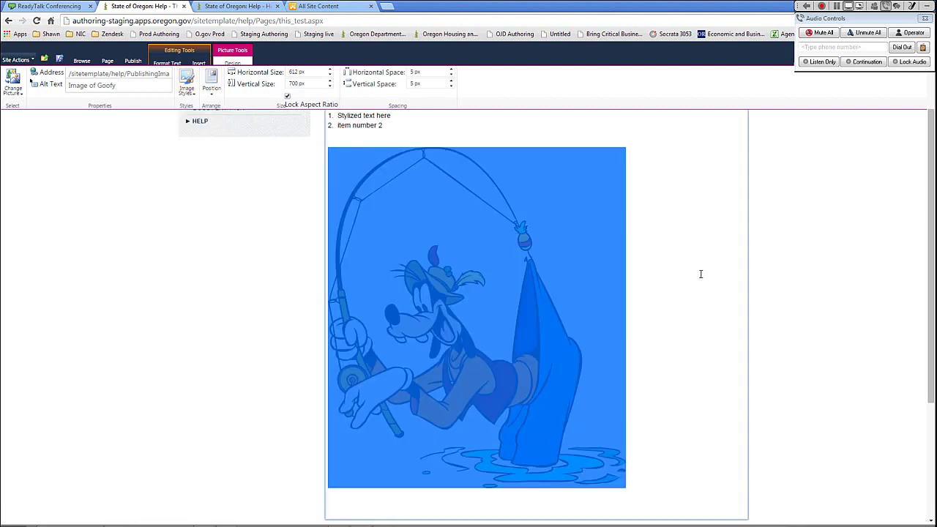
Reselect the Goofy picture and set its horizontal size to 200 px with the aspect ratio locked.
{"action": "left_click", "coordinate": [700, 273]}
{"action": "left_click", "coordinate": [575, 292]}
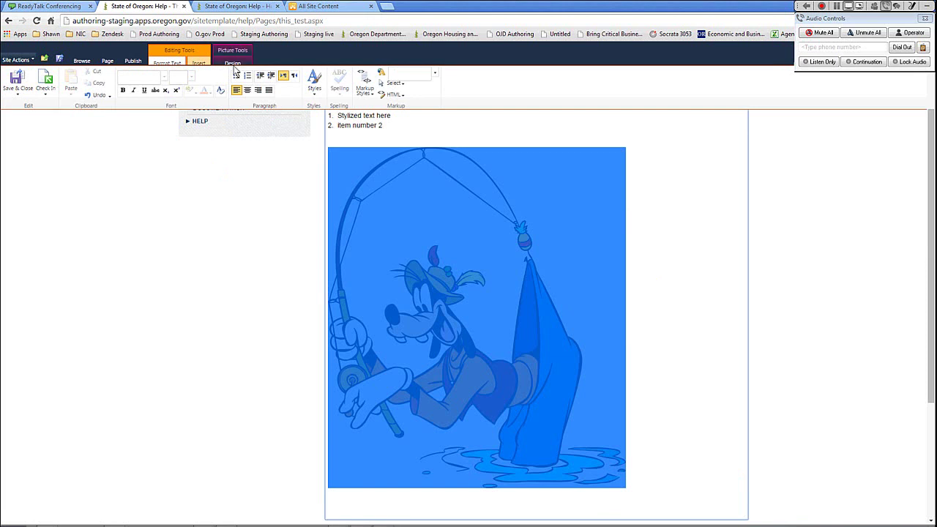
{"action": "left_click", "coordinate": [232, 63]}
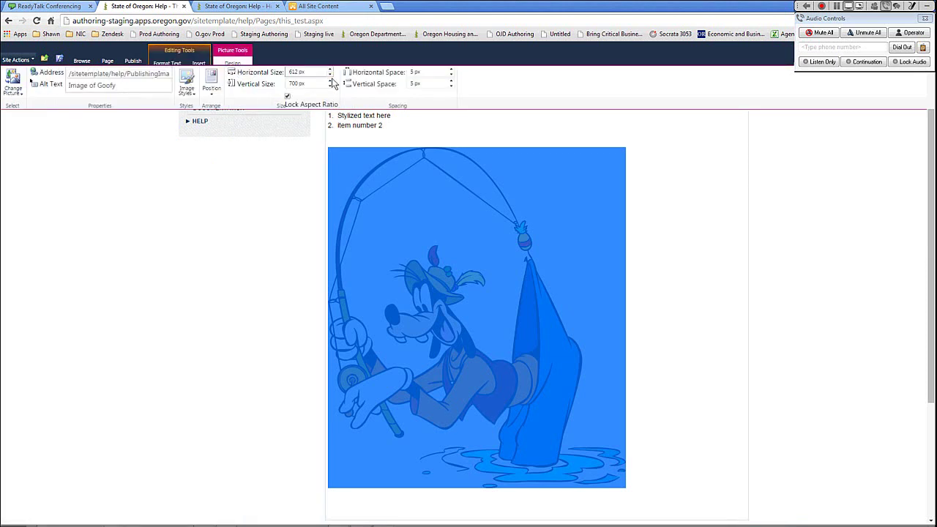
{"action": "left_click", "coordinate": [291, 74]}
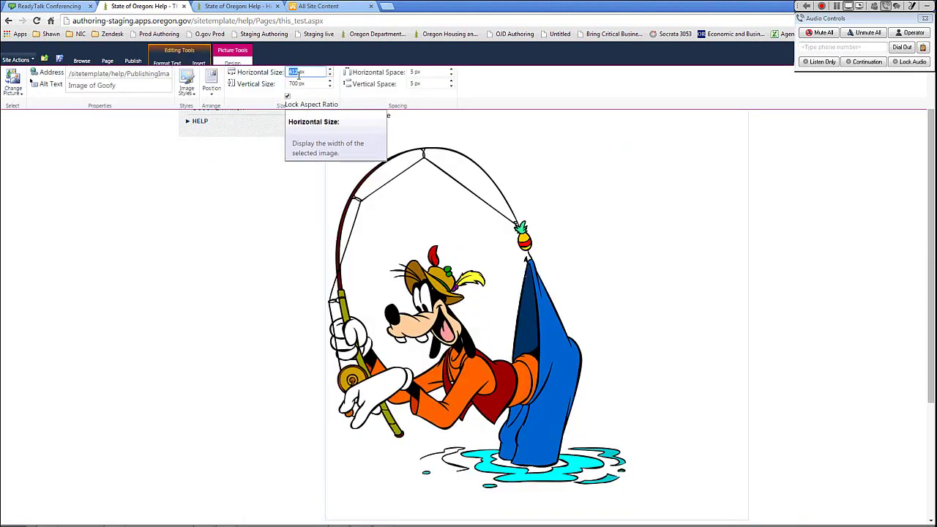
{"action": "left_click_drag", "start_coordinate": [290, 73], "coordinate": [302, 83]}
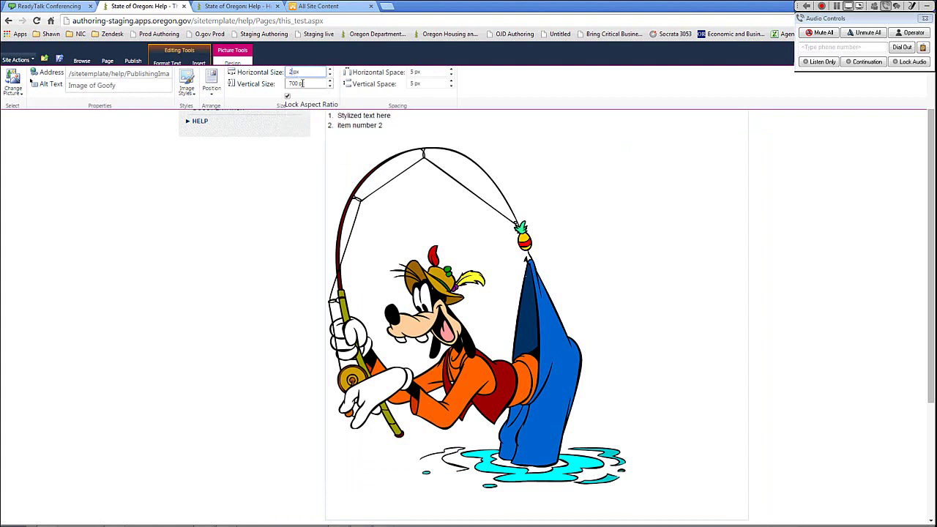
{"action": "type", "text": "200"}
{"action": "key", "text": "Return"}
Add the line "some content" directly below the Goofy picture.
{"action": "left_click", "coordinate": [423, 189]}
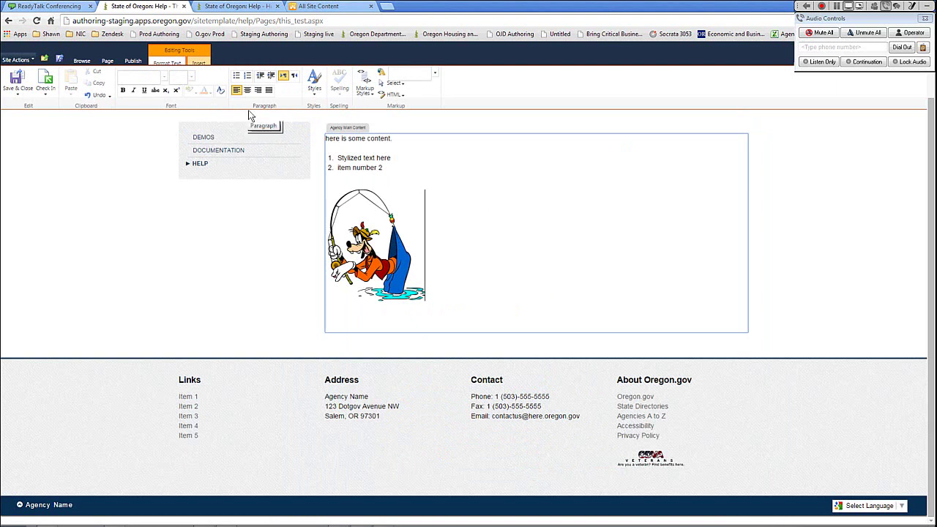
{"action": "left_click", "coordinate": [408, 172]}
{"action": "left_click", "coordinate": [459, 290]}
{"action": "key", "text": "Return"}
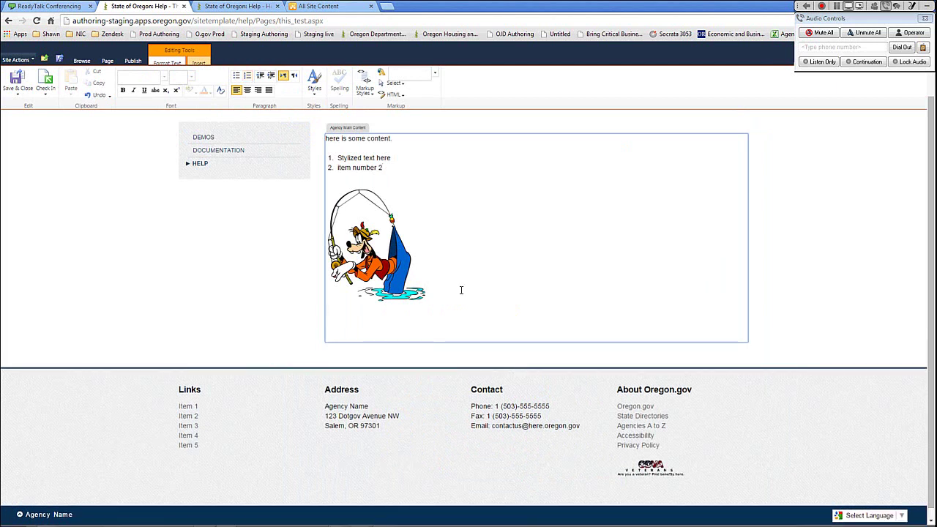
{"action": "type", "text": "some content"}
Select the Goofy picture and try to float it left beside the text.
{"action": "double_click", "coordinate": [459, 290]}
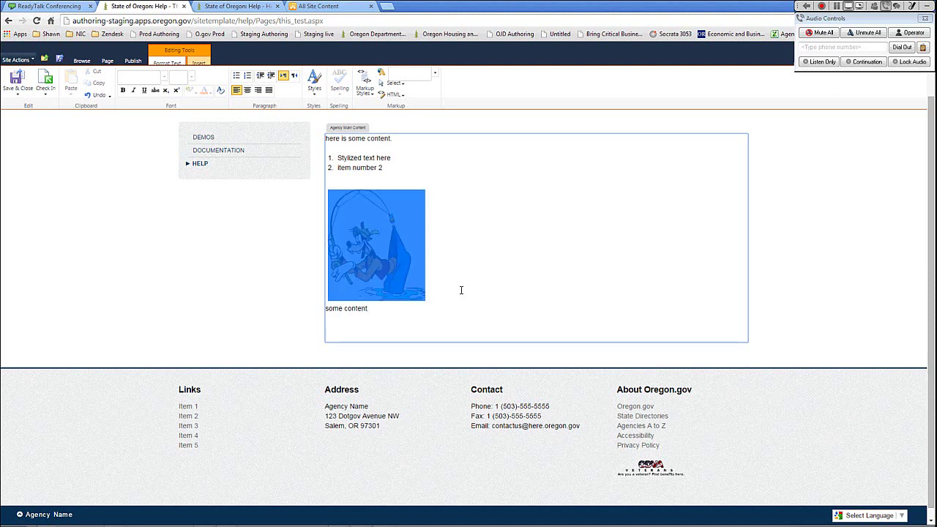
{"action": "left_click", "coordinate": [227, 63]}
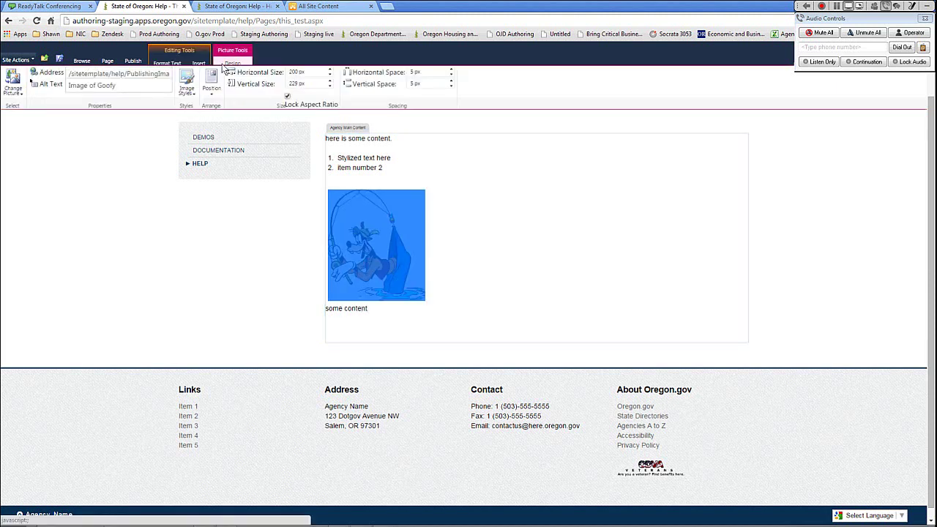
{"action": "left_click", "coordinate": [211, 94]}
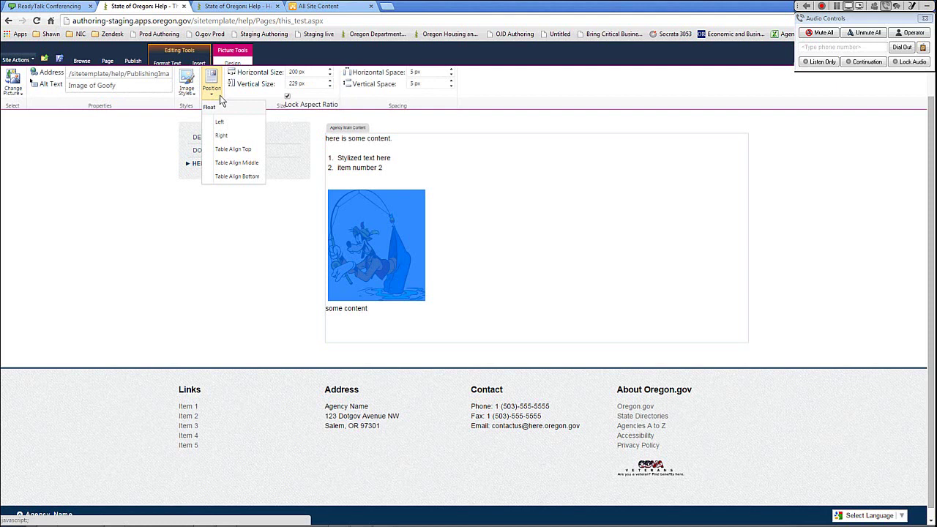
{"action": "left_click", "coordinate": [223, 121]}
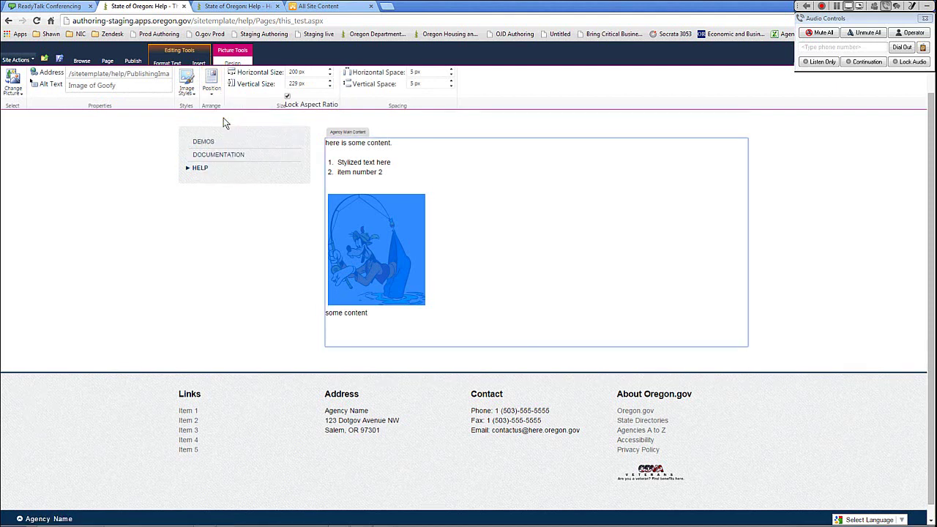
Preview the float and table-align position options for the Goofy picture.
{"action": "left_click", "coordinate": [210, 94]}
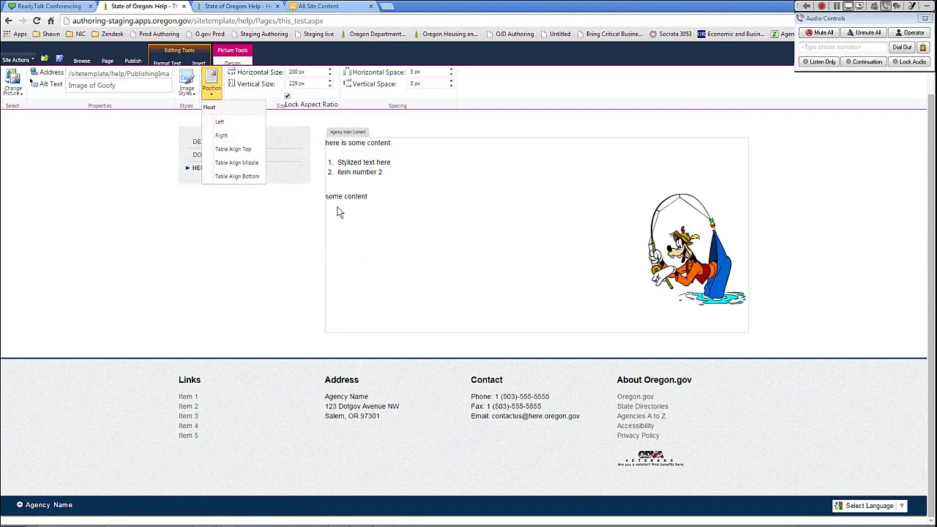
{"action": "triple_click", "coordinate": [374, 316]}
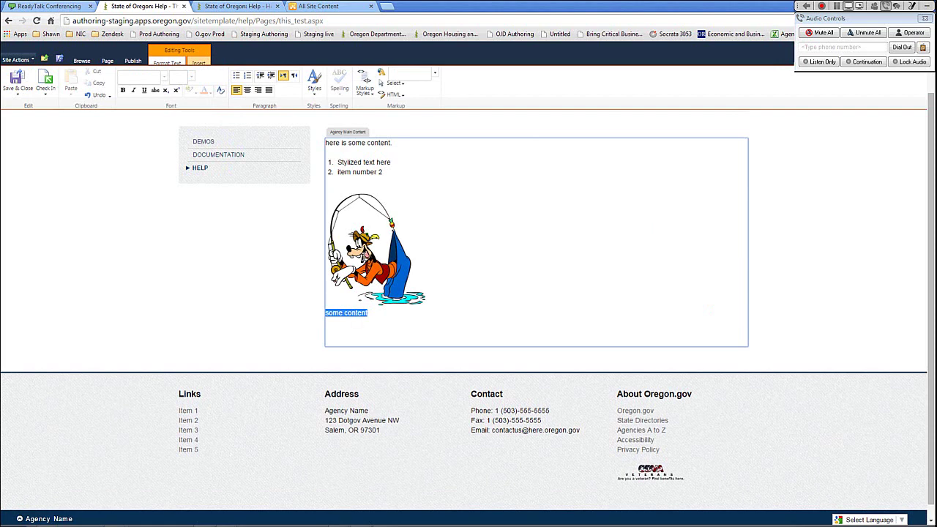
{"action": "left_click", "coordinate": [376, 249]}
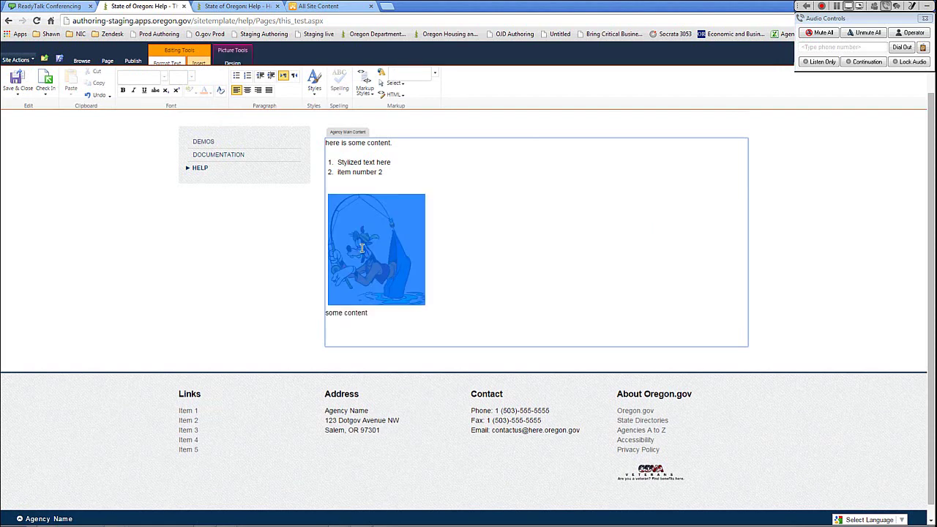
{"action": "left_click", "coordinate": [232, 63]}
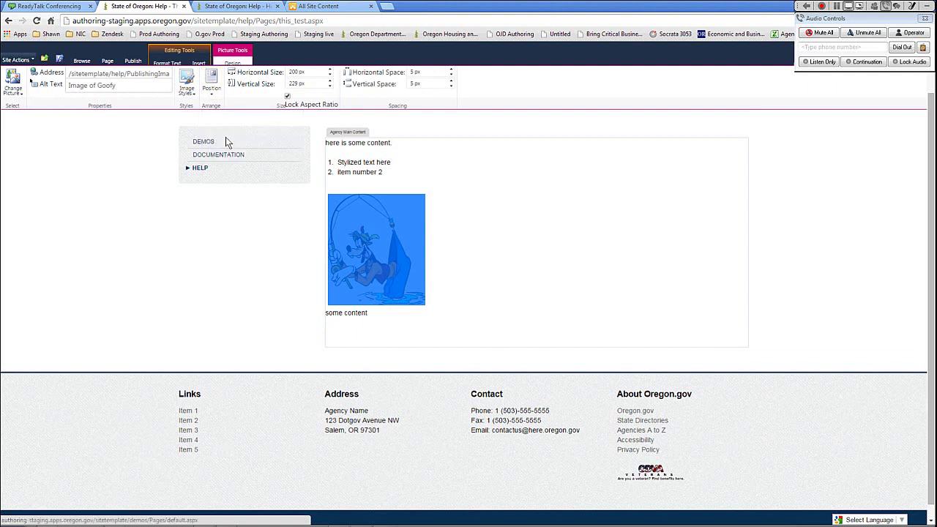
{"action": "left_click", "coordinate": [213, 95]}
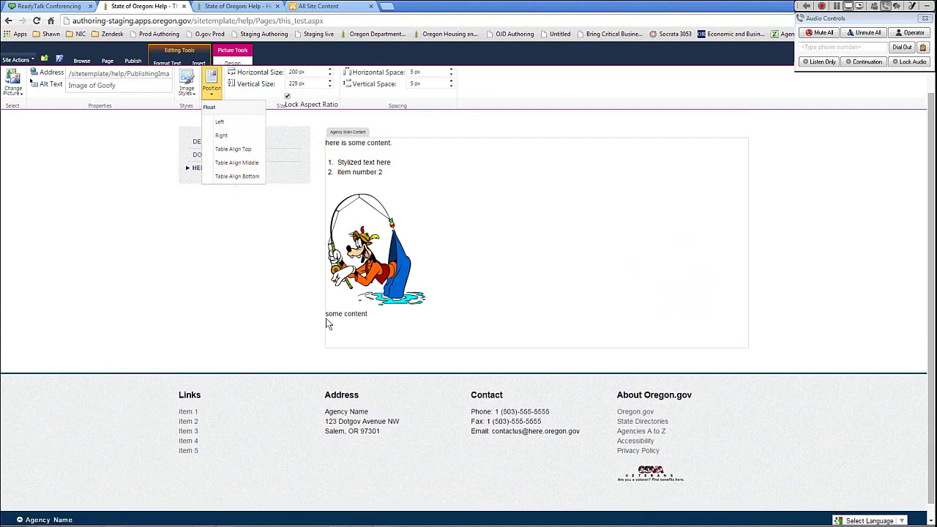
Join the "some content" line to the picture's line by removing the line break before it.
{"action": "left_click", "coordinate": [327, 319]}
{"action": "left_click", "coordinate": [328, 317]}
{"action": "key", "text": "BackSpace"}
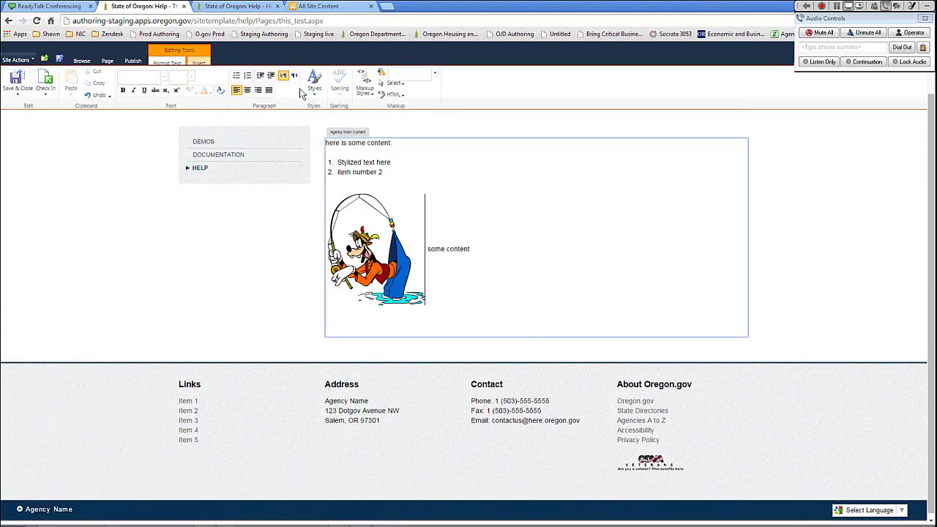
Select the Goofy picture and float it to the right of the "some content" text.
{"action": "key", "text": "shift+Left"}
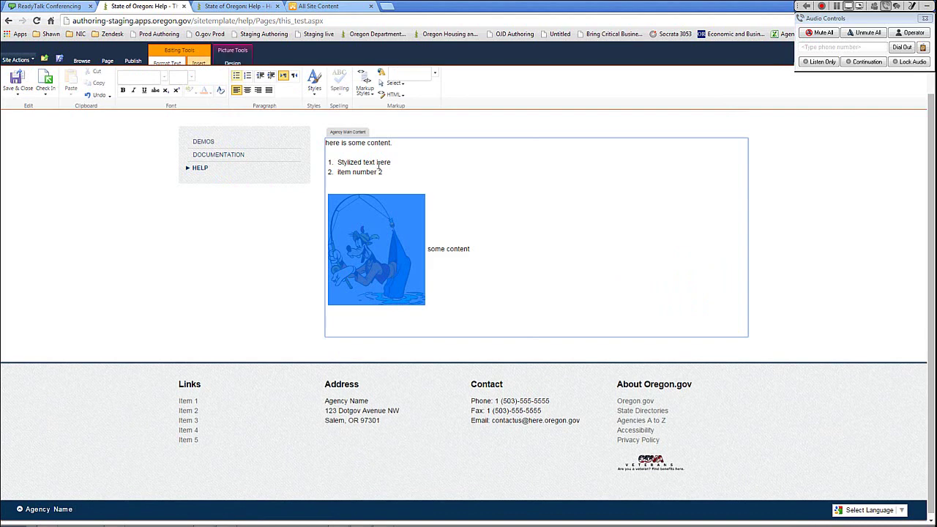
{"action": "left_click", "coordinate": [234, 64]}
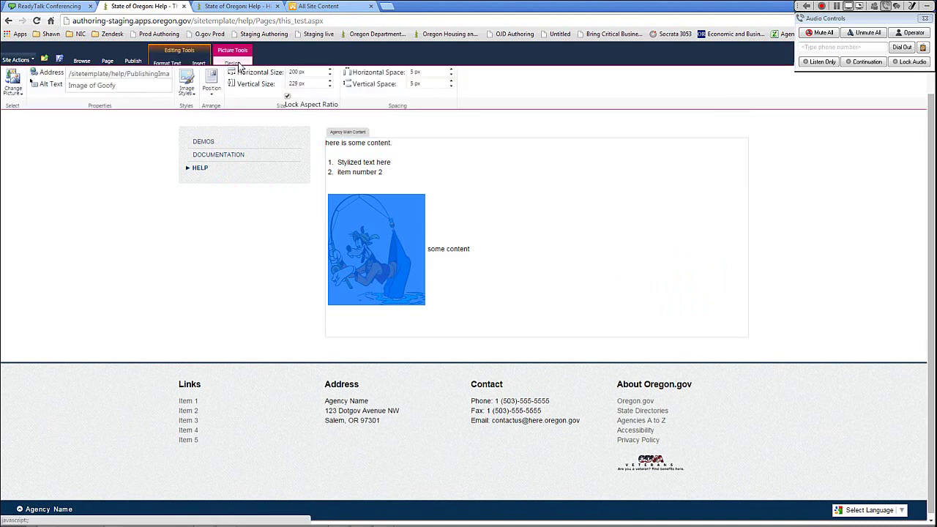
{"action": "left_click", "coordinate": [214, 91]}
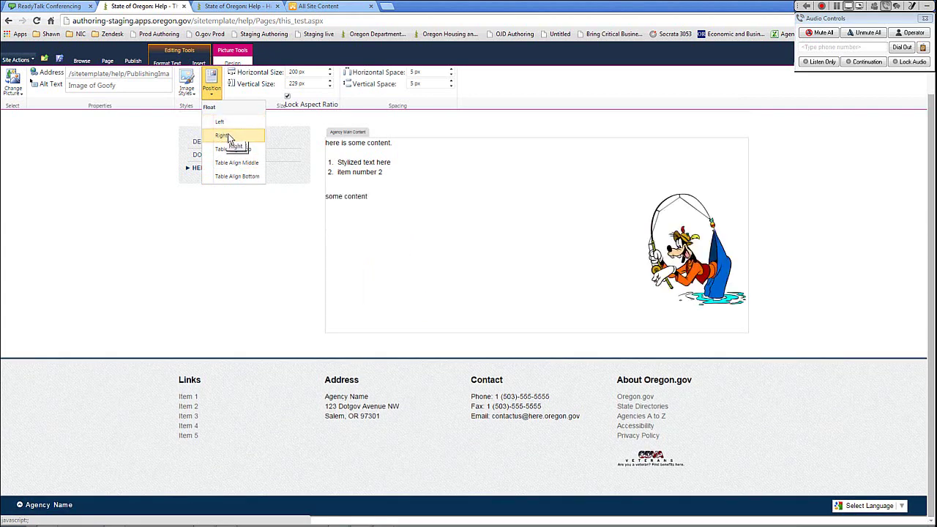
{"action": "left_click", "coordinate": [229, 137]}
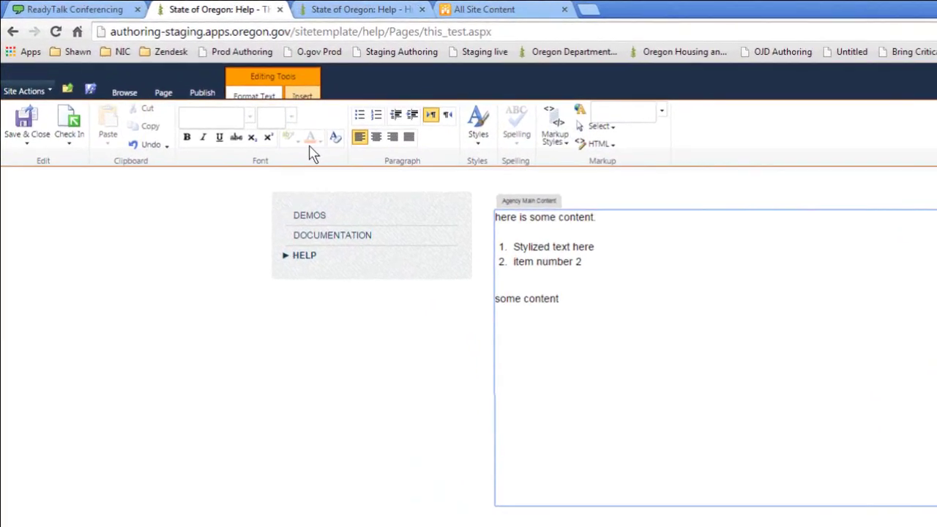
Insert a four-row table into the page content below the "some content" text.
{"action": "left_click", "coordinate": [303, 96]}
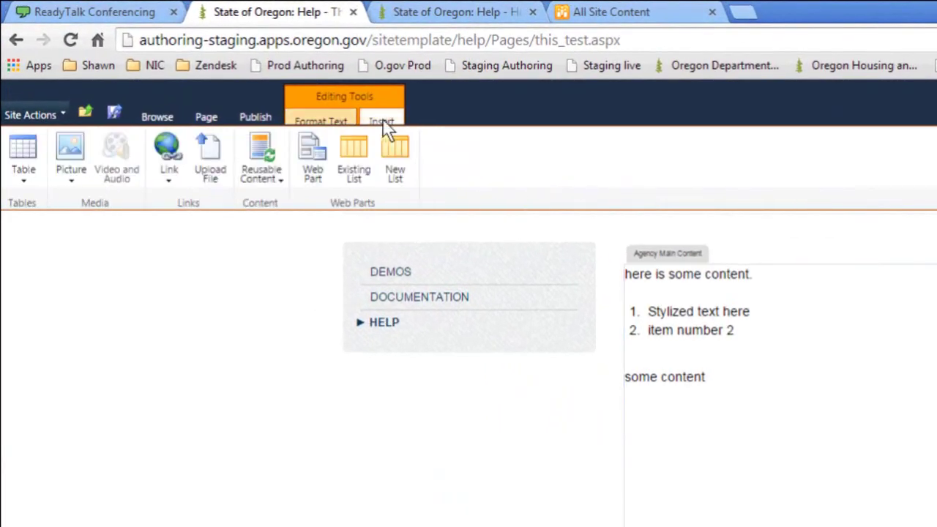
{"action": "left_click", "coordinate": [27, 190]}
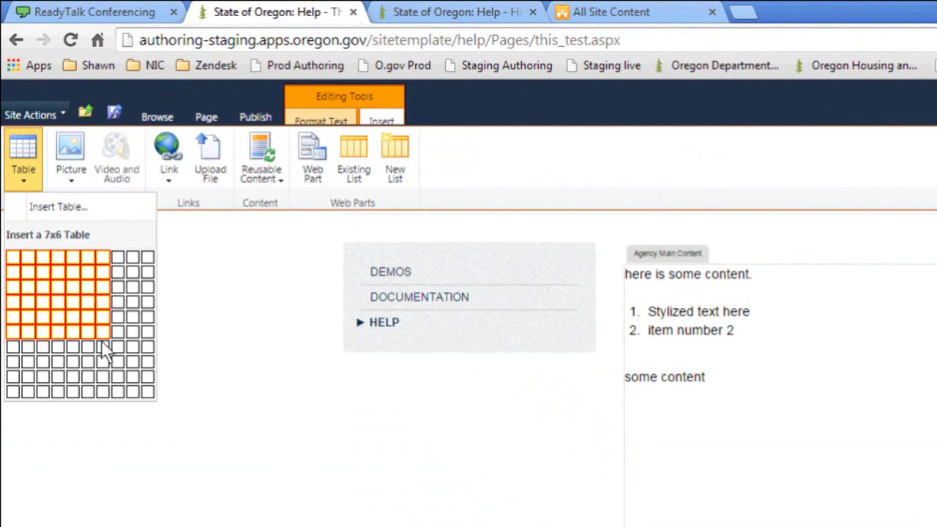
{"action": "left_click", "coordinate": [76, 307]}
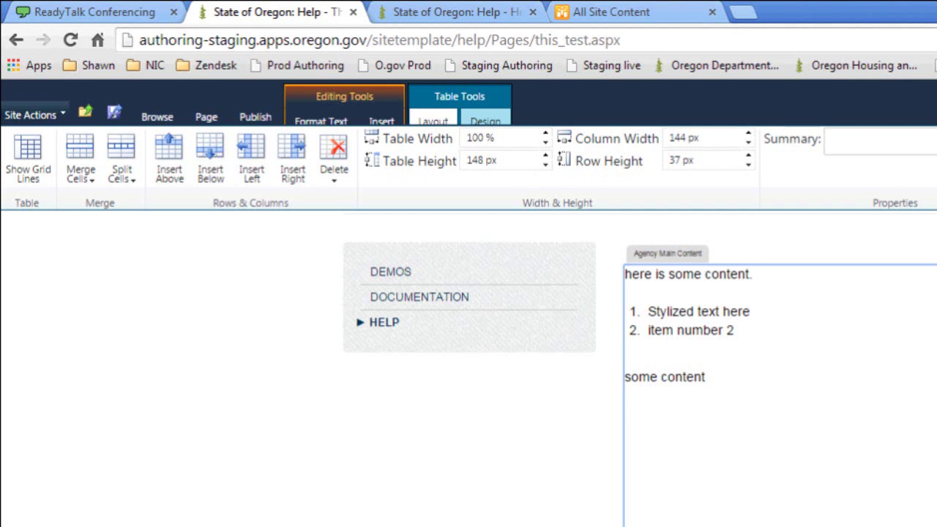
Turn on grid lines for the inserted table.
{"action": "left_click", "coordinate": [29, 154]}
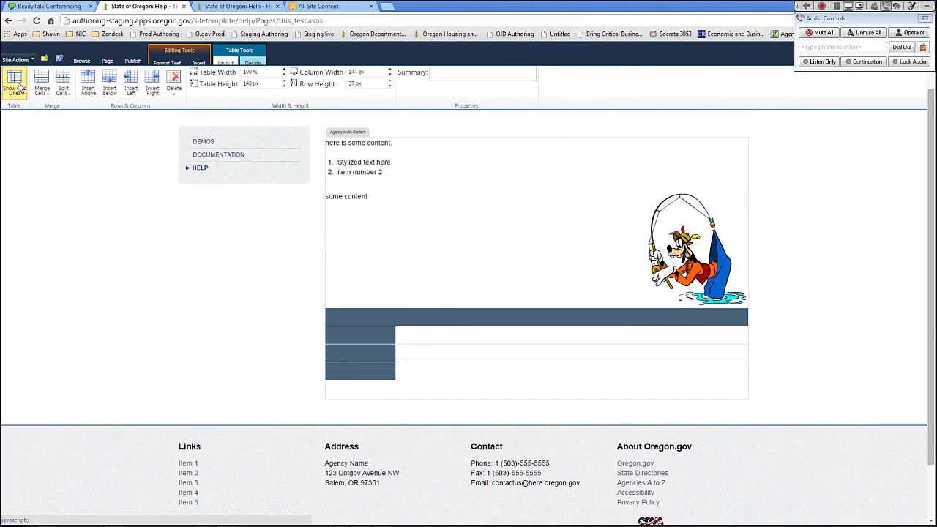
{"action": "left_click", "coordinate": [17, 85]}
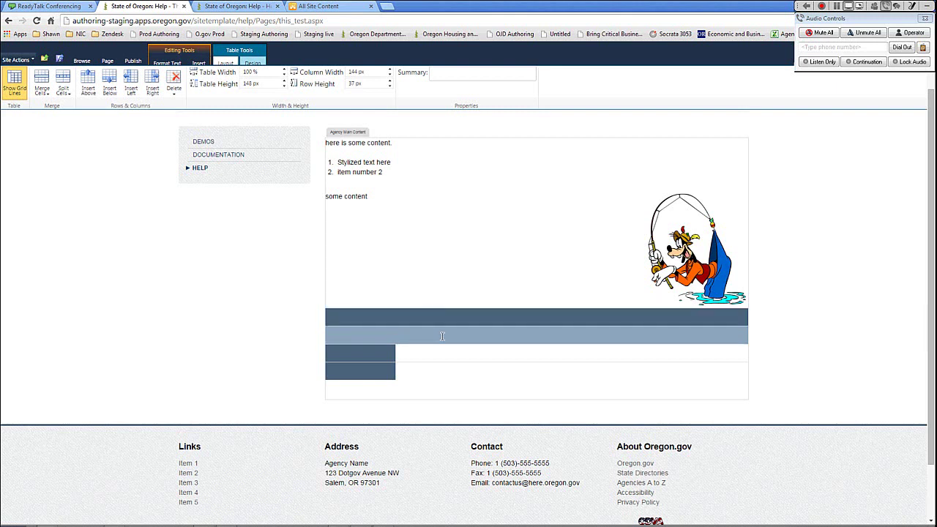
{"action": "left_click", "coordinate": [443, 336]}
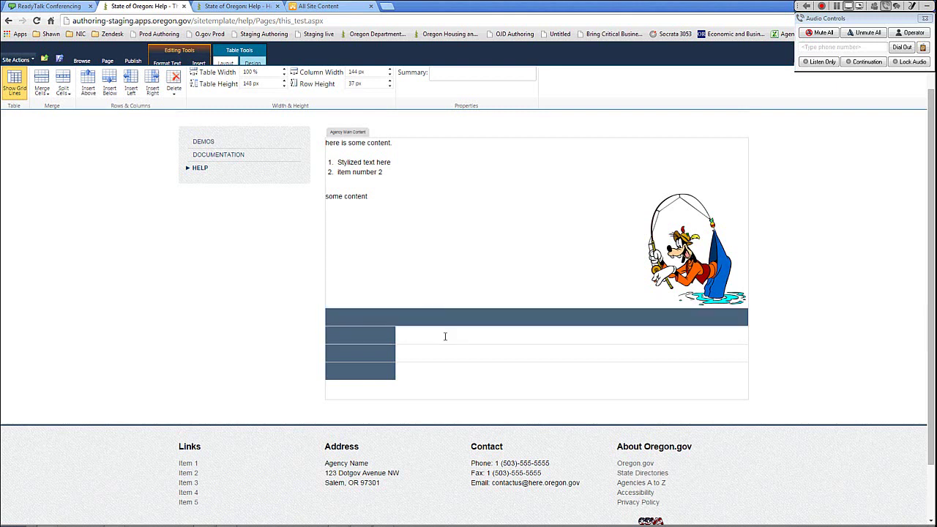
{"action": "left_click", "coordinate": [13, 82]}
From the second cell of the table's last row, insert a row above, a row below, and a column to its left.
{"action": "left_click", "coordinate": [468, 372]}
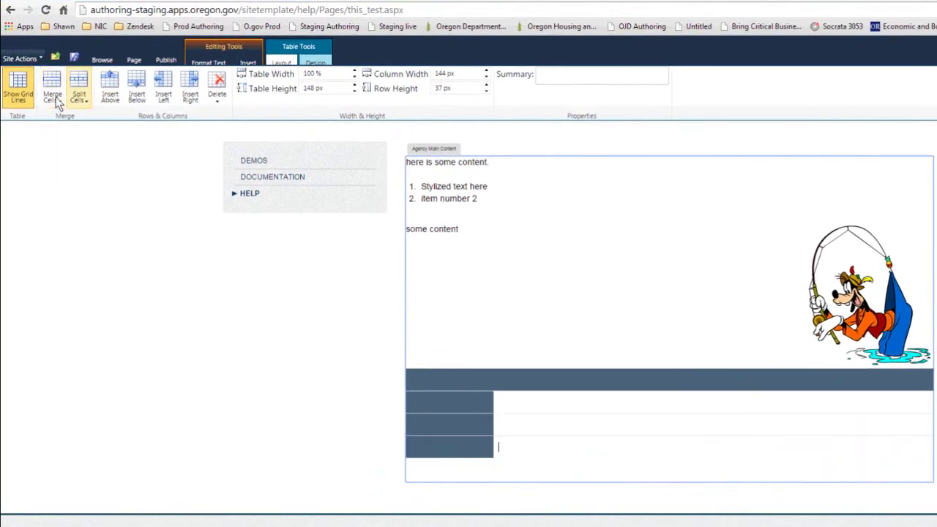
{"action": "left_click", "coordinate": [109, 98]}
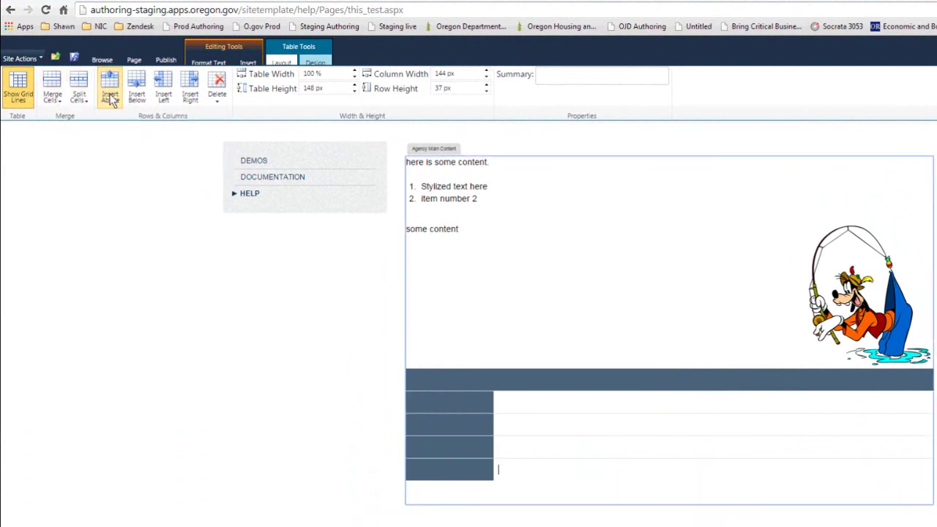
{"action": "left_click", "coordinate": [132, 90]}
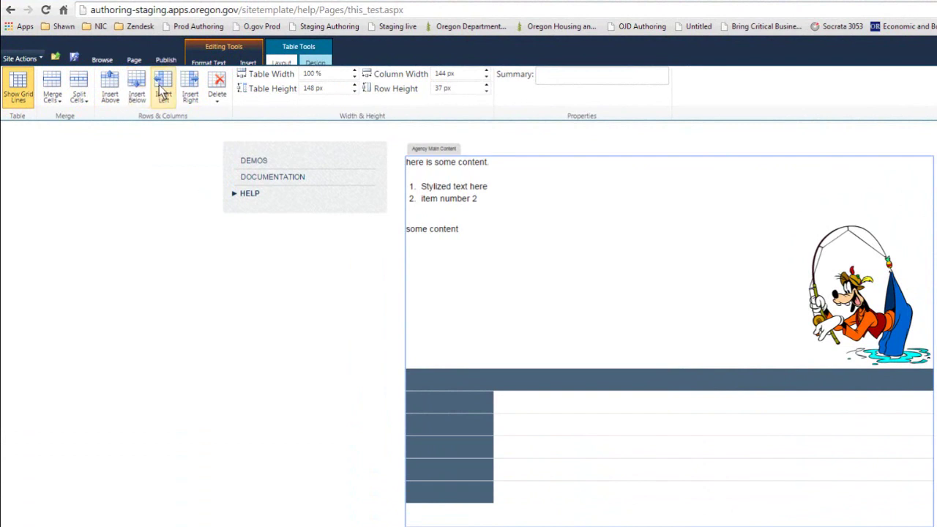
{"action": "left_click", "coordinate": [165, 86]}
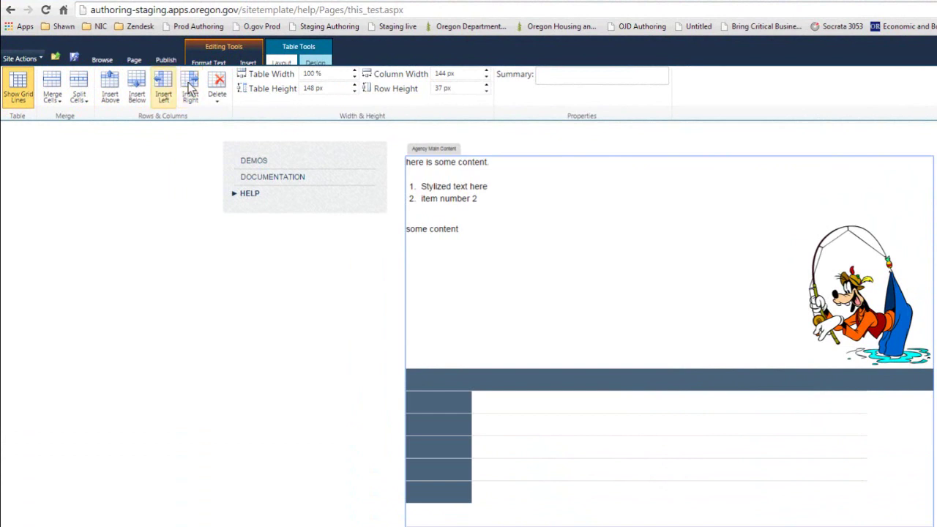
Delete one row and one column from the table.
{"action": "left_click", "coordinate": [208, 105]}
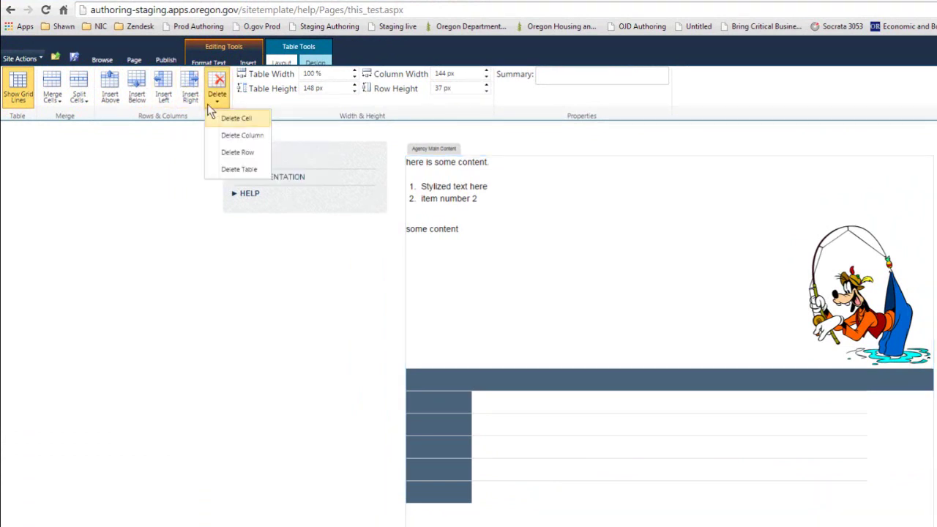
{"action": "left_click", "coordinate": [232, 173]}
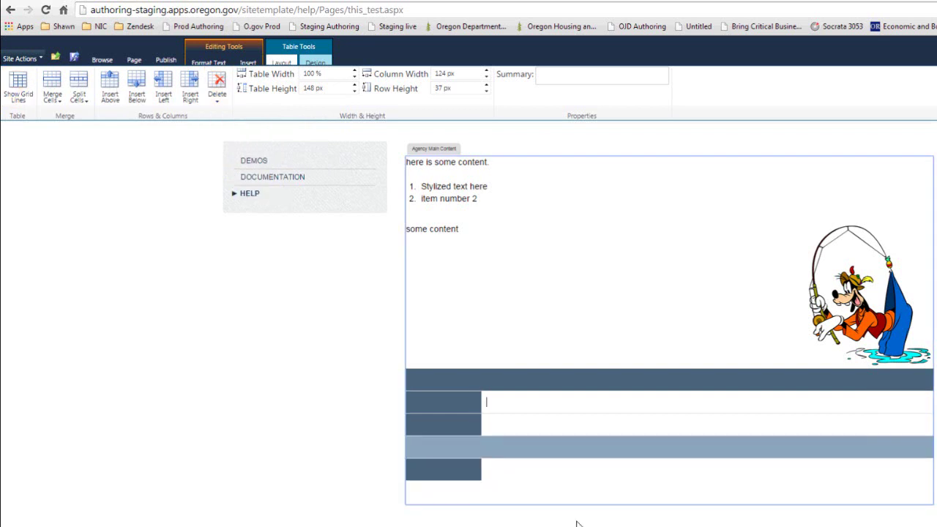
{"action": "left_click", "coordinate": [285, 78]}
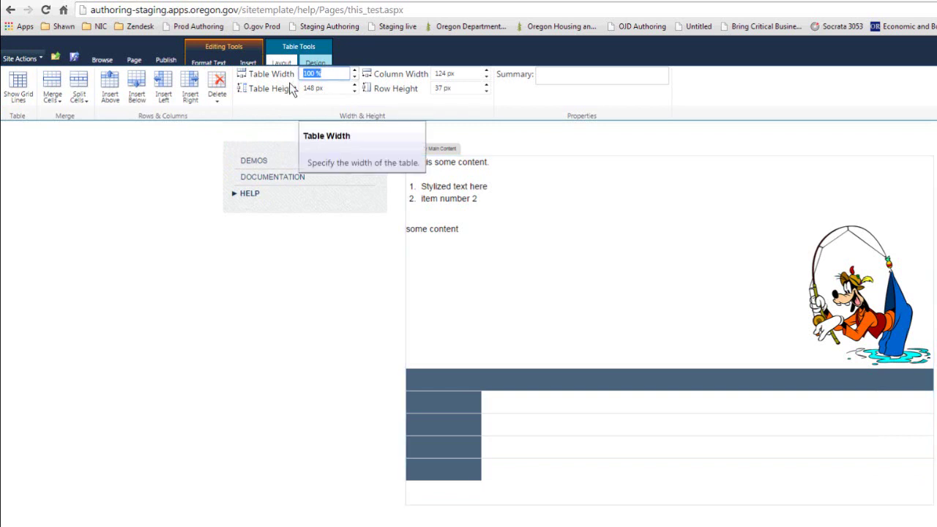
{"action": "left_click", "coordinate": [308, 75]}
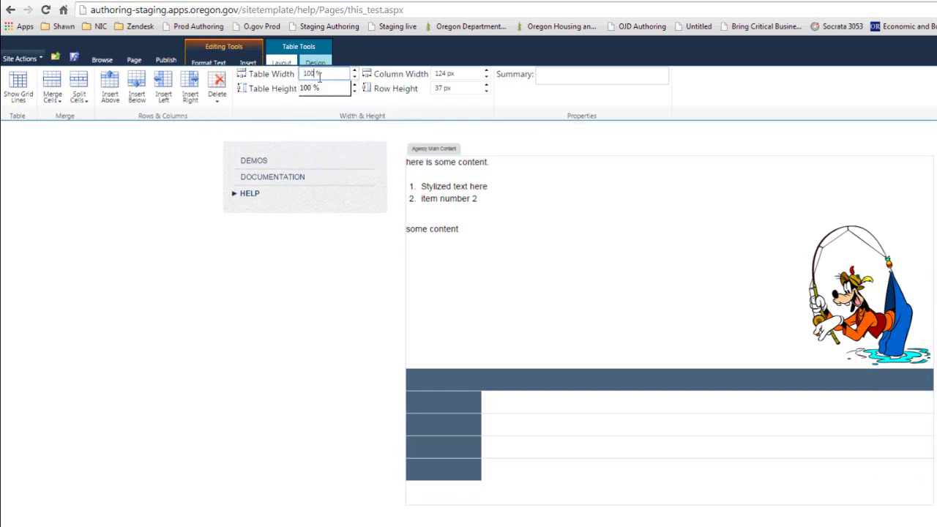
{"action": "double_click", "coordinate": [308, 75]}
{"action": "left_click", "coordinate": [308, 76]}
{"action": "double_click", "coordinate": [308, 74]}
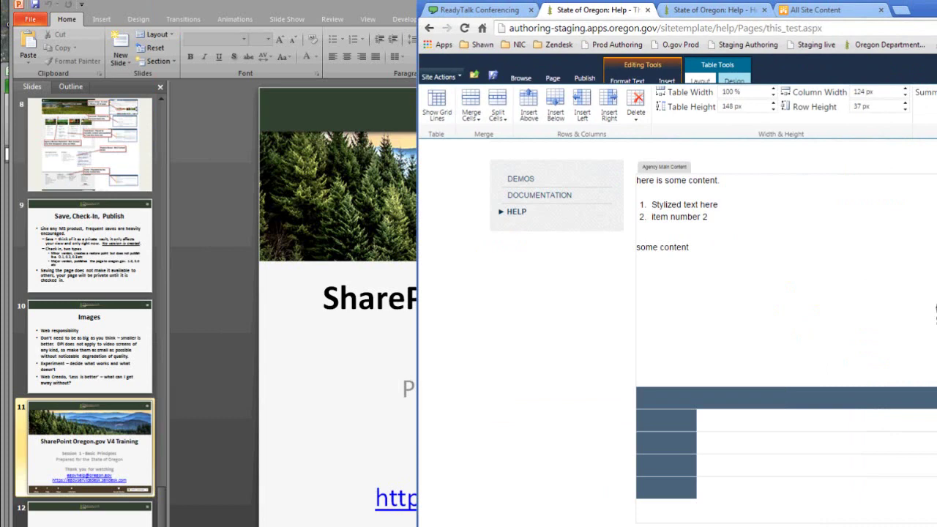
{"action": "left_click_drag", "start_coordinate": [924, 9], "coordinate": [519, 7]}
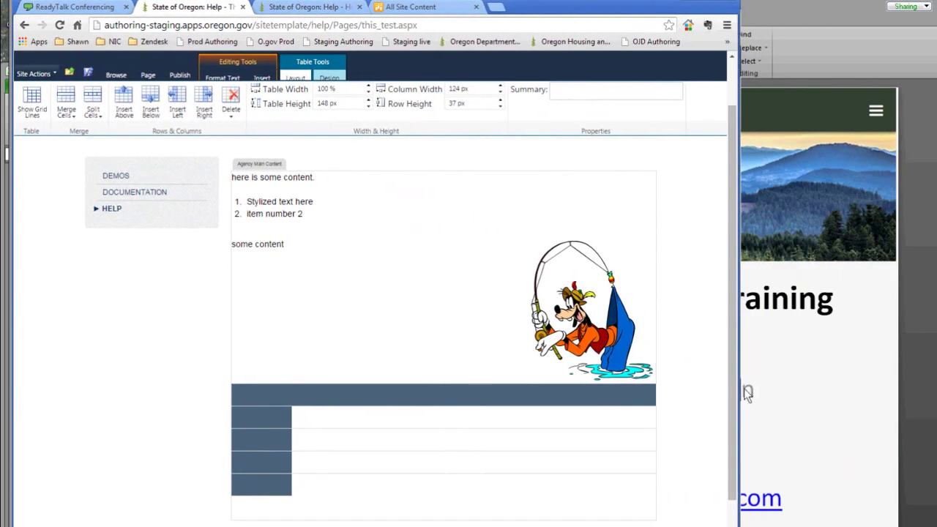
{"action": "mouse_move", "coordinate": [746, 393]}
{"action": "left_mouse_down"}
{"action": "mouse_move", "coordinate": [406, 368]}
{"action": "mouse_move", "coordinate": [877, 361]}
{"action": "left_mouse_up"}
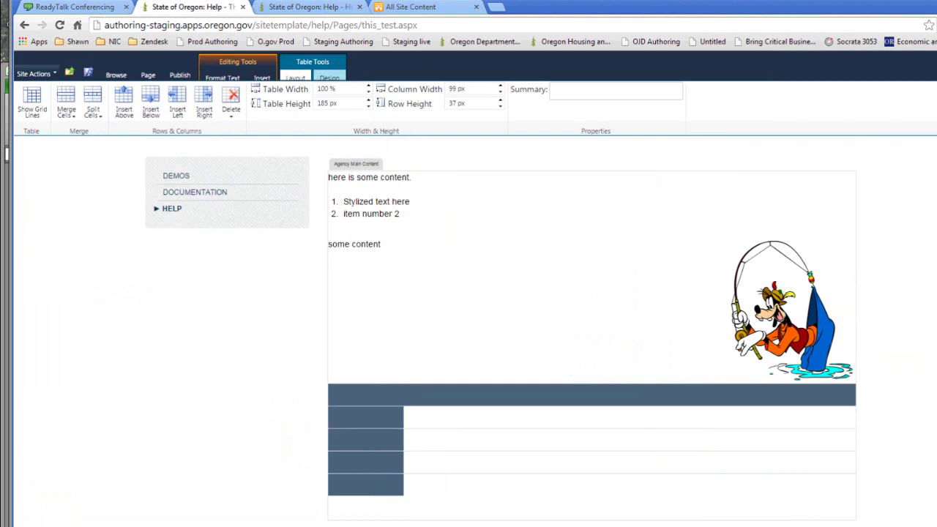
{"action": "key", "text": "super+Up"}
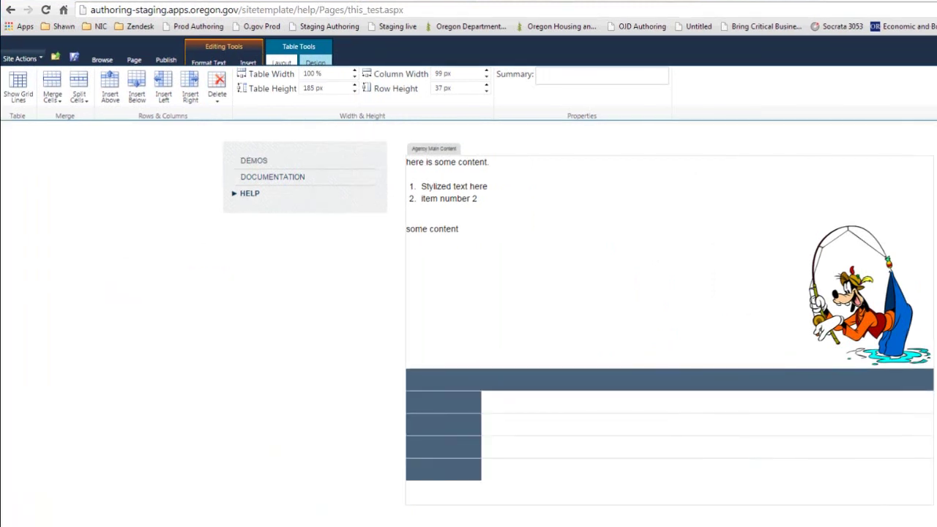
Set the table's width to 60%.
{"action": "double_click", "coordinate": [318, 75]}
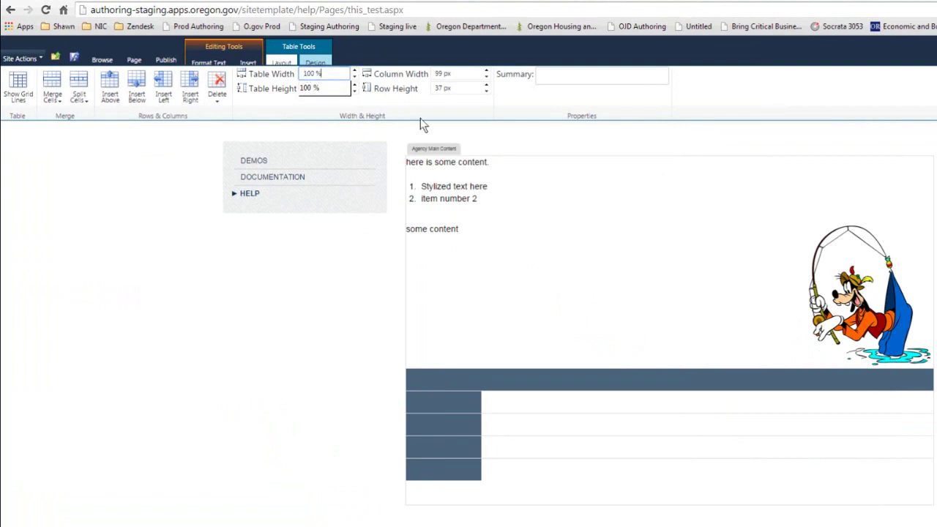
{"action": "double_click", "coordinate": [313, 75]}
{"action": "type", "text": "60"}
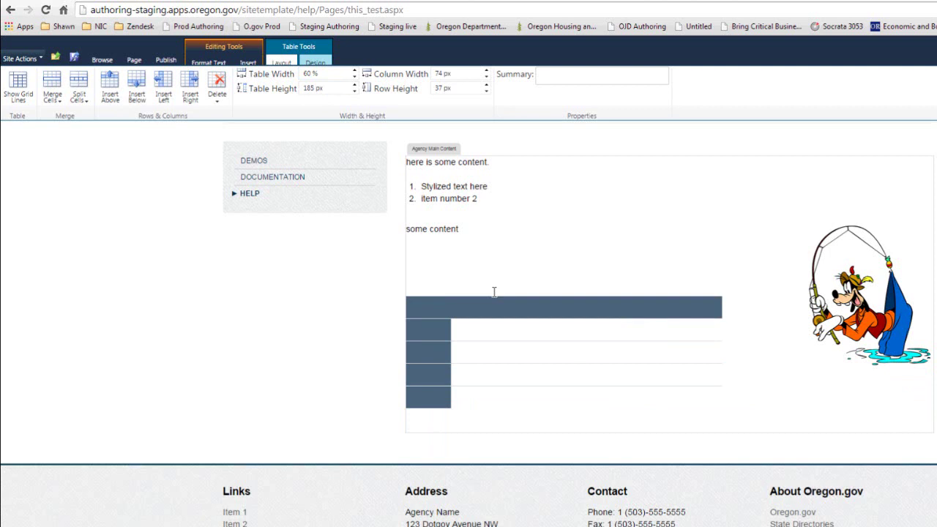
Remove the blank lines between the "some content" text and the table.
{"action": "left_click", "coordinate": [875, 288]}
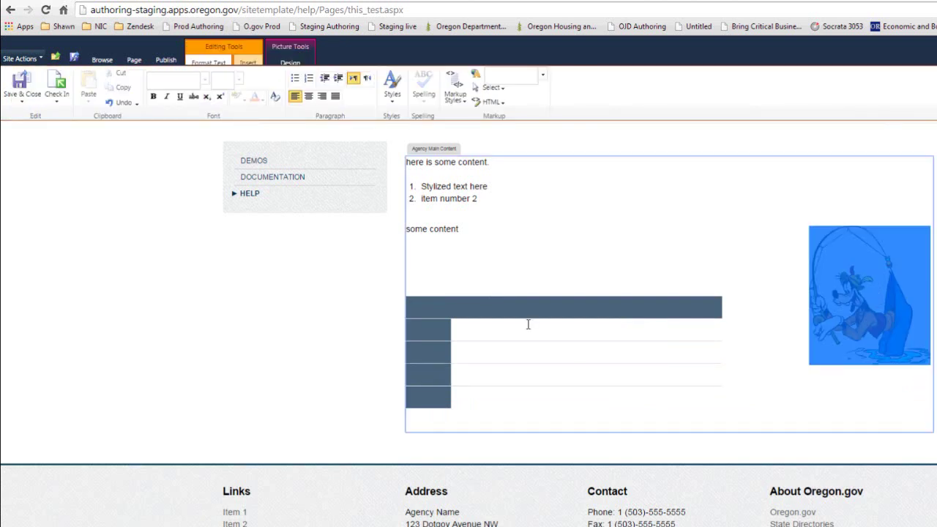
{"action": "left_click", "coordinate": [451, 291]}
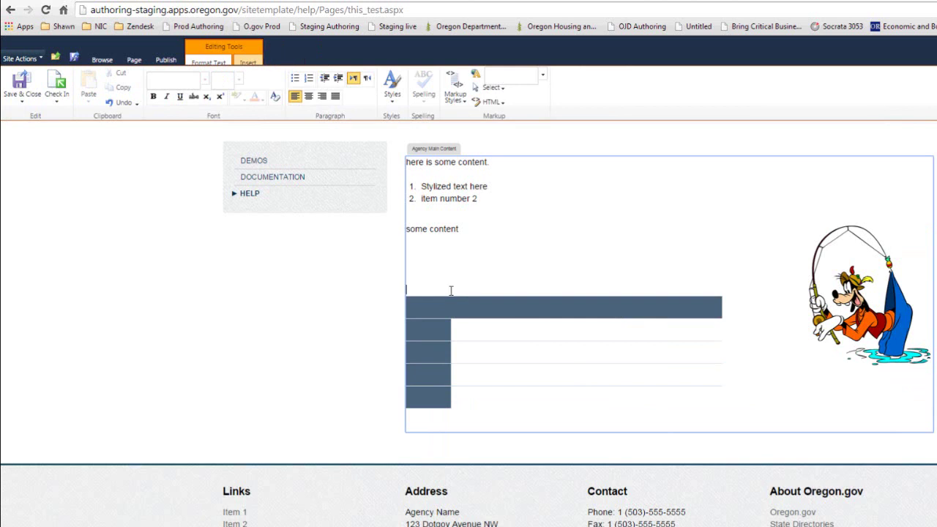
{"action": "key", "text": "BackSpace"}
{"action": "key", "text": "BackSpace"}
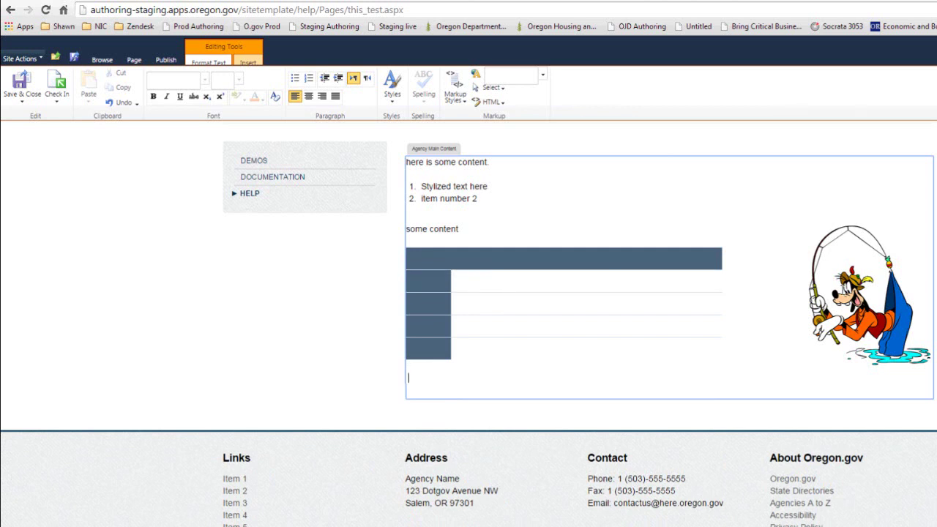
{"action": "left_click", "coordinate": [912, 289]}
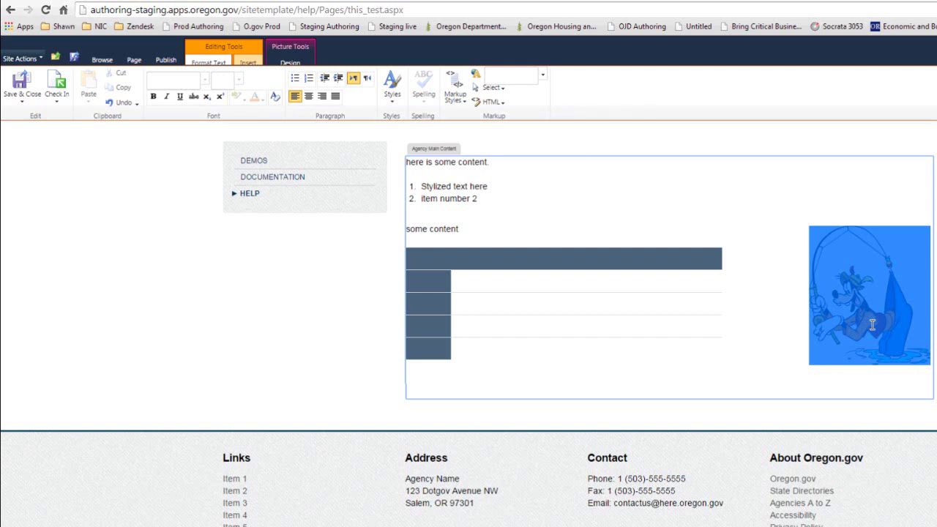
{"action": "left_click", "coordinate": [514, 293]}
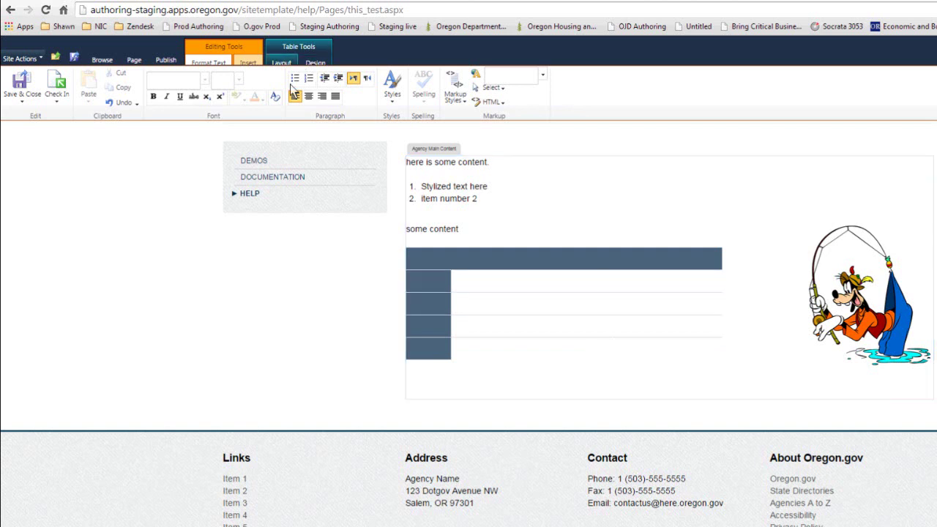
{"action": "left_click", "coordinate": [281, 62]}
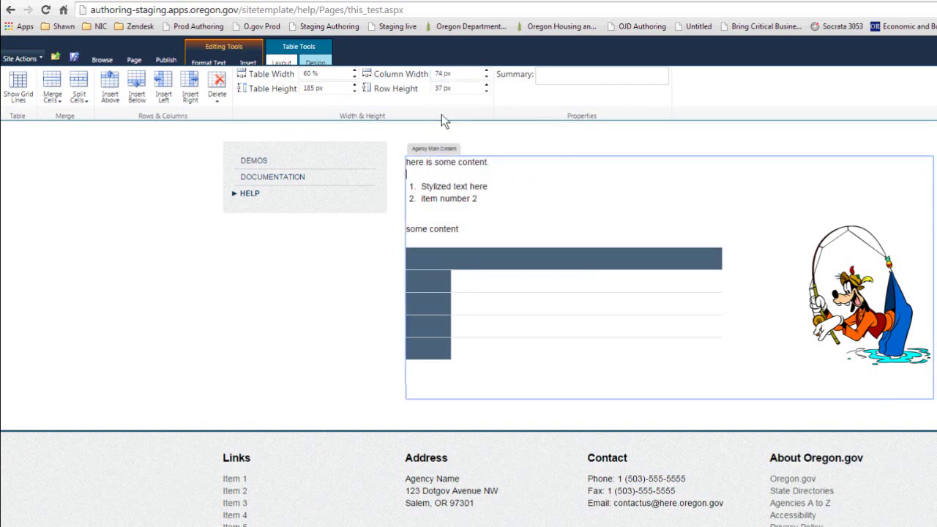
{"action": "left_click", "coordinate": [634, 182]}
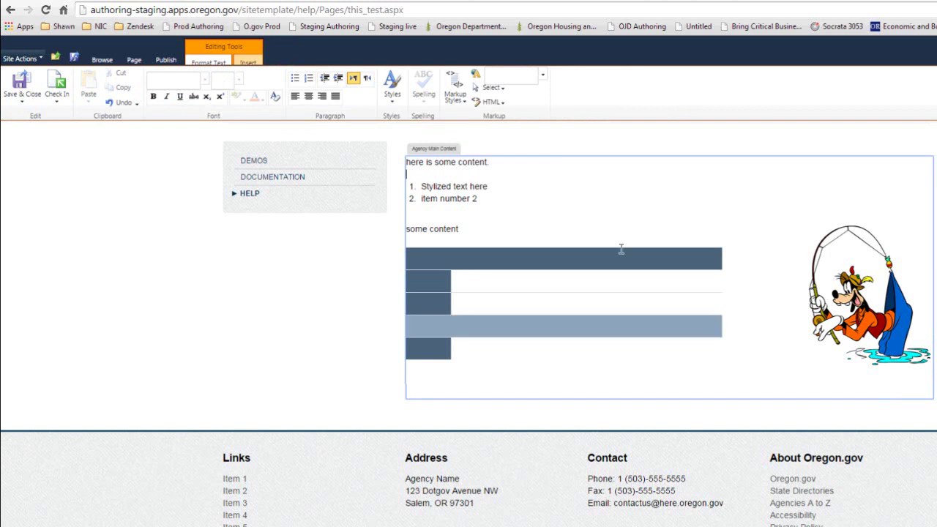
Set the table's height to 2000 px.
{"action": "left_click", "coordinate": [593, 286]}
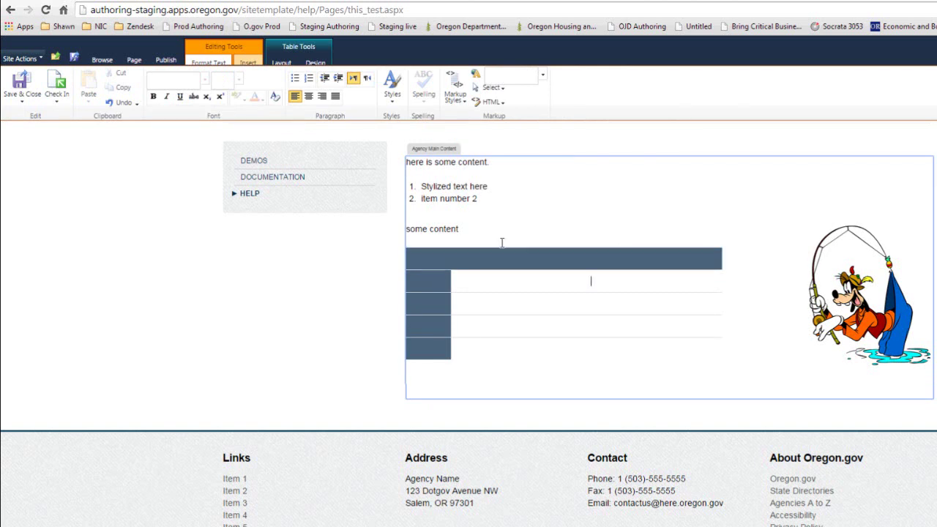
{"action": "left_click", "coordinate": [288, 64]}
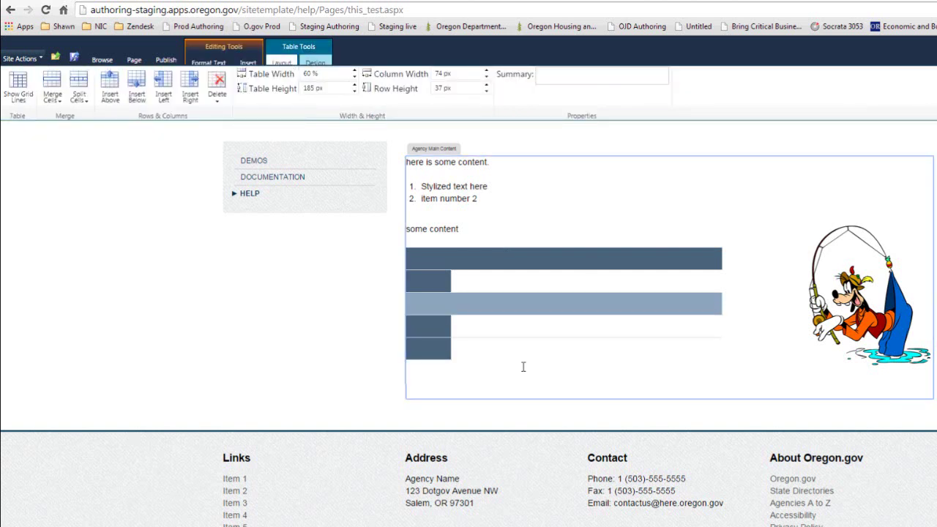
{"action": "left_click", "coordinate": [532, 315]}
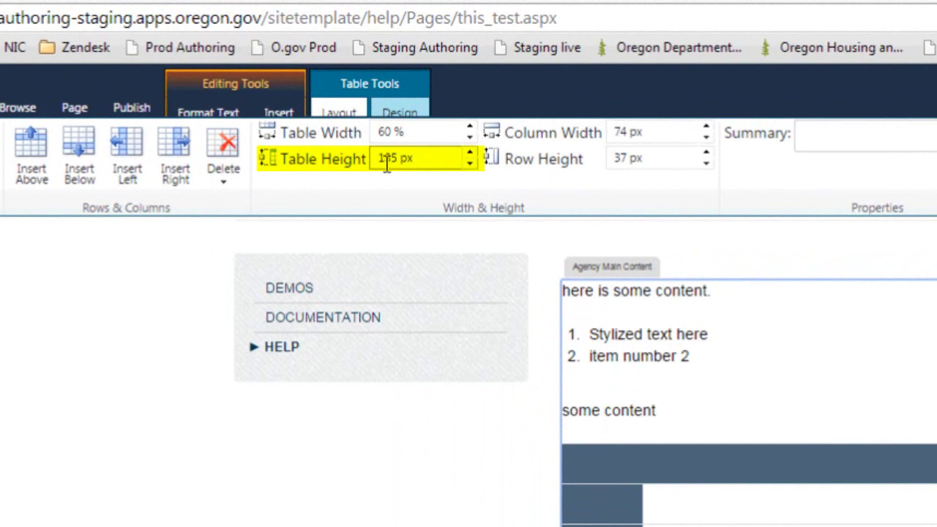
{"action": "left_click_drag", "start_coordinate": [380, 158], "coordinate": [399, 160]}
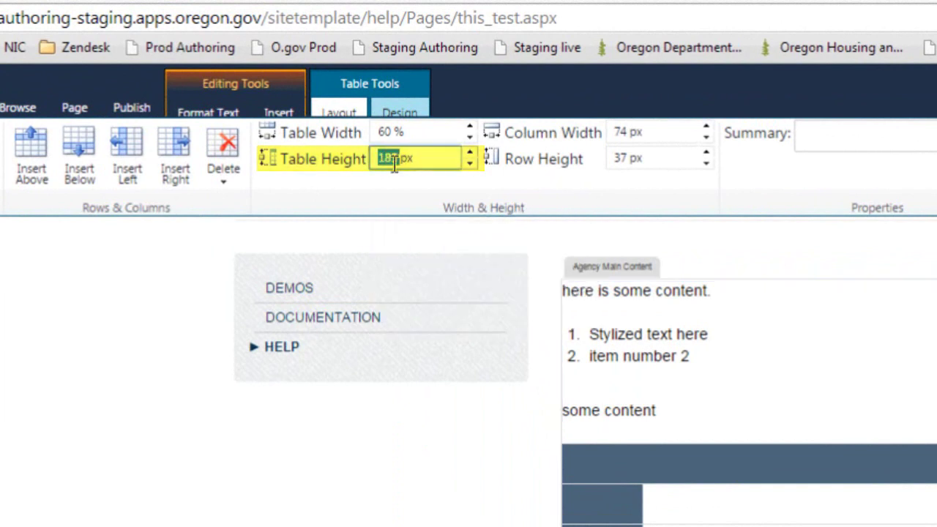
{"action": "type", "text": "200"}
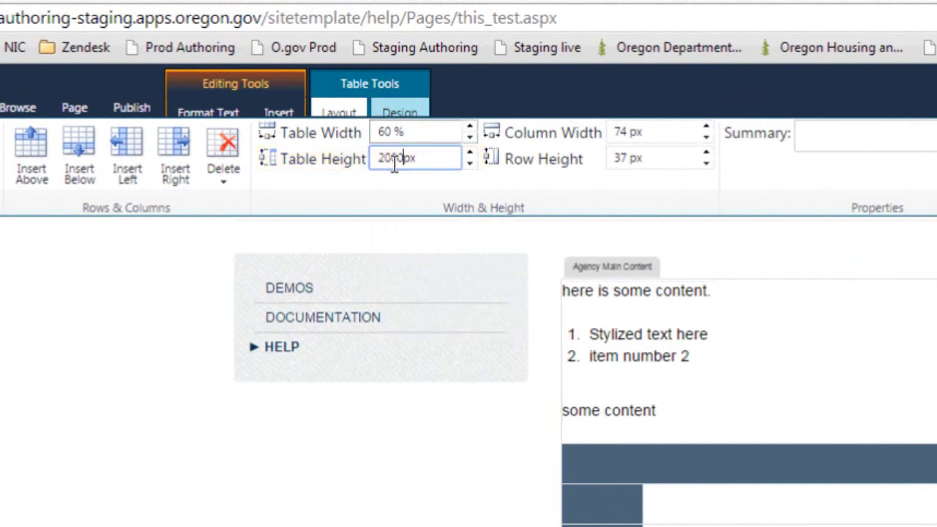
{"action": "key", "text": "Return"}
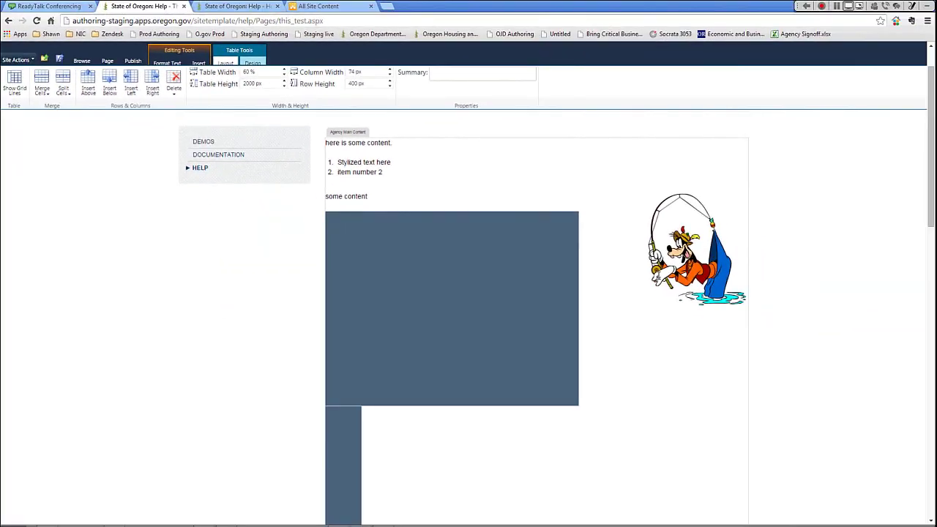
Enter "one line of text" in the third row's second cell and "a piece of text" in the cell just below the header row.
{"action": "scroll", "coordinate": [659, 274], "scroll_direction": "down", "scroll_amount": 3}
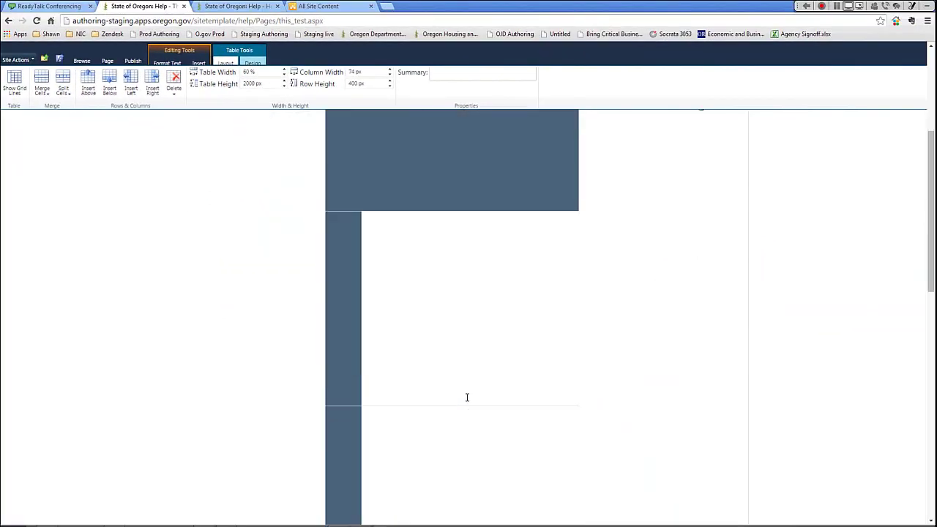
{"action": "scroll", "coordinate": [467, 396], "scroll_direction": "down", "scroll_amount": 3}
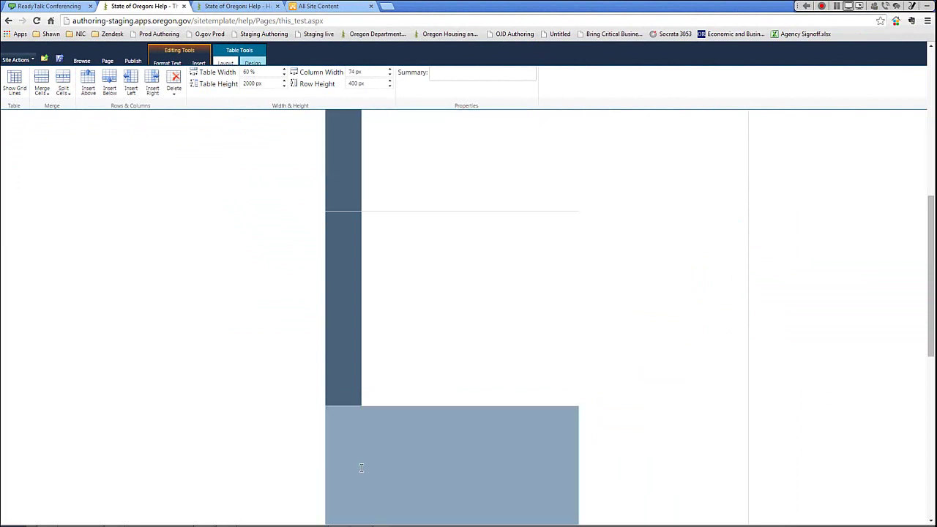
{"action": "left_click", "coordinate": [398, 300]}
{"action": "type", "text": "one line of text"}
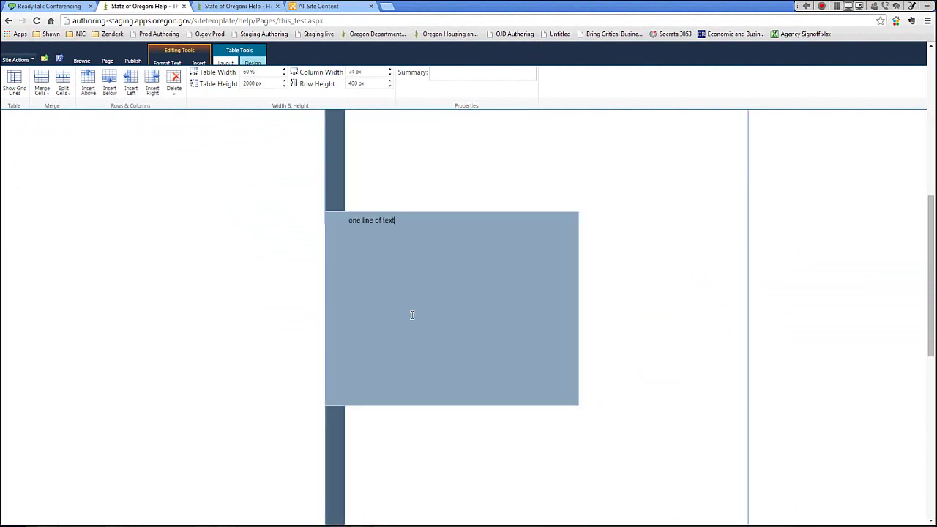
{"action": "left_click", "coordinate": [432, 159]}
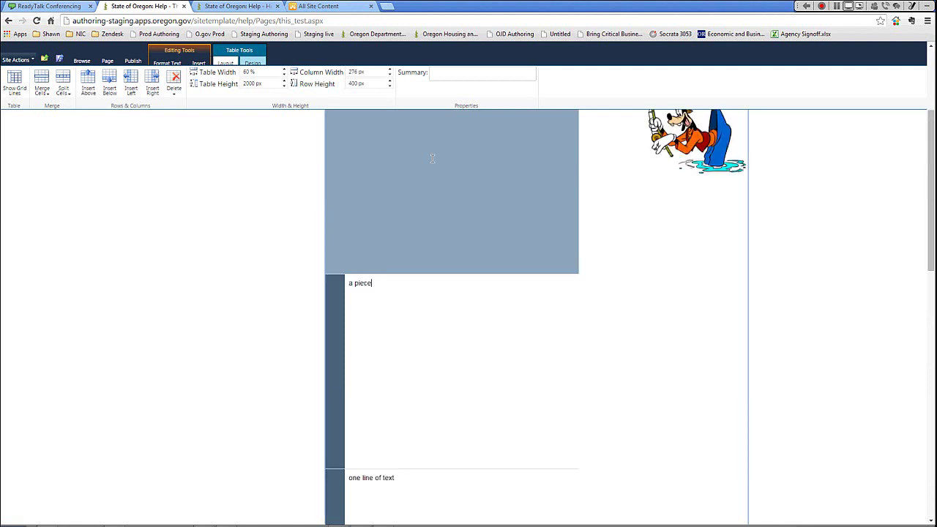
{"action": "type", "text": "n of text"}
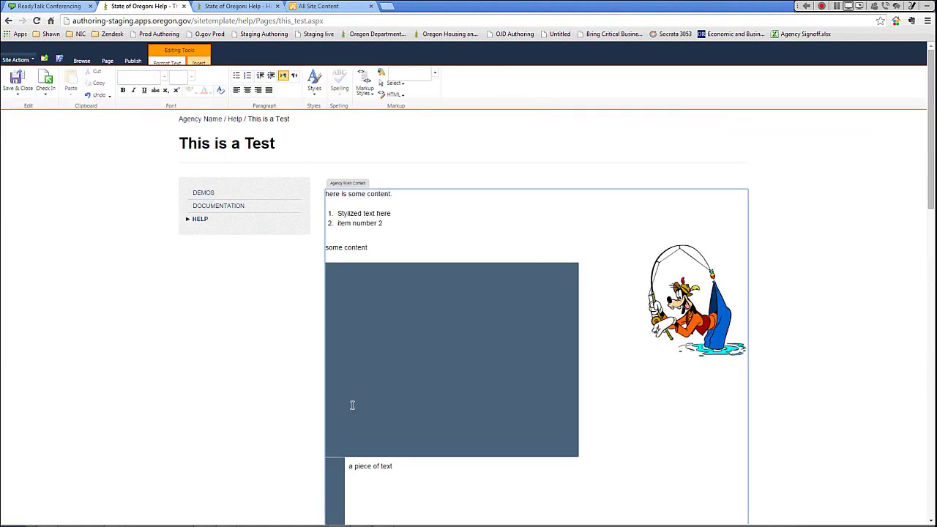
Examine the table's style options and how its text sits within the enlarged rows.
{"action": "scroll", "coordinate": [352, 404], "scroll_direction": "down", "scroll_amount": 3}
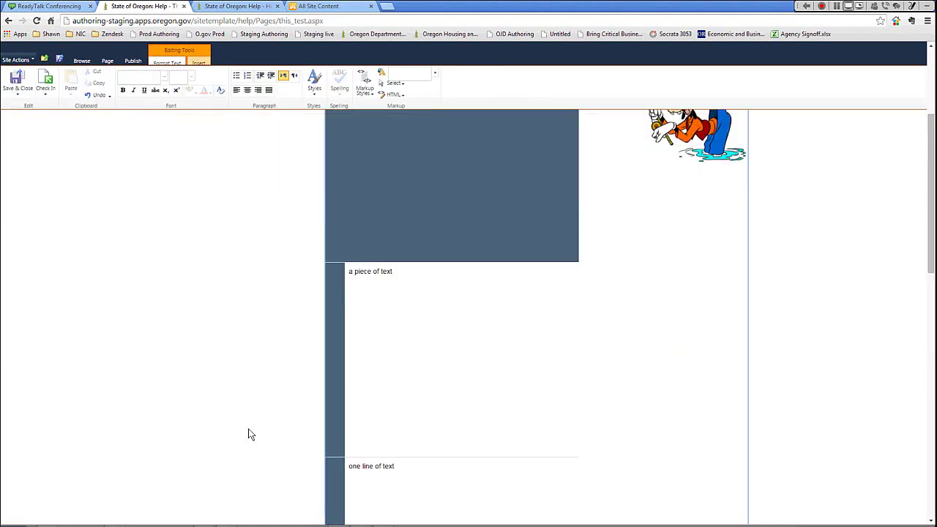
{"action": "scroll", "coordinate": [248, 431], "scroll_direction": "down", "scroll_amount": 1}
{"action": "left_click", "coordinate": [335, 177]}
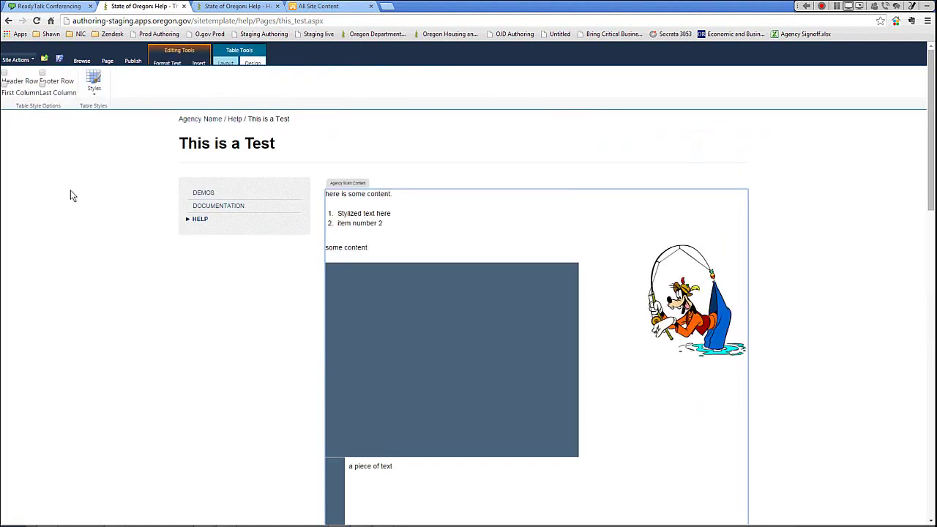
{"action": "scroll", "coordinate": [247, 306], "scroll_direction": "down", "scroll_amount": 2}
{"action": "scroll", "coordinate": [249, 306], "scroll_direction": "down", "scroll_amount": 1}
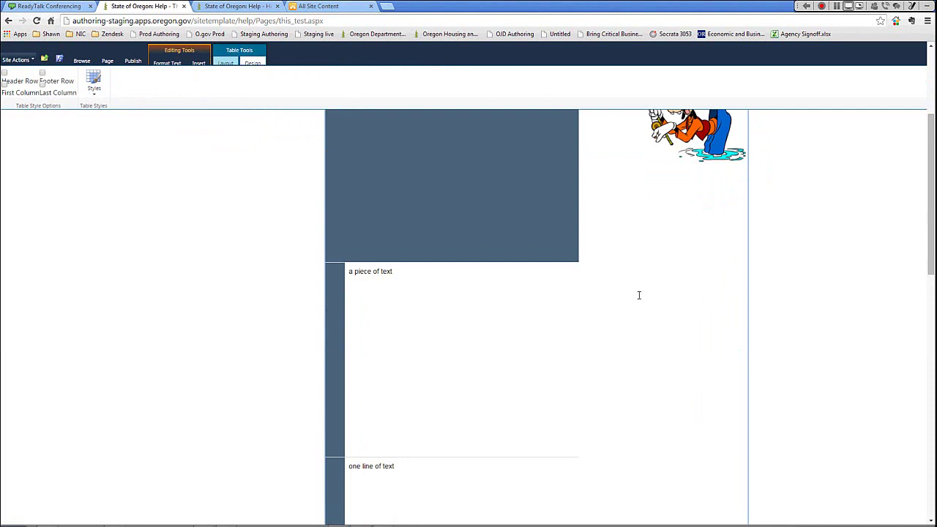
{"action": "left_click", "coordinate": [484, 233]}
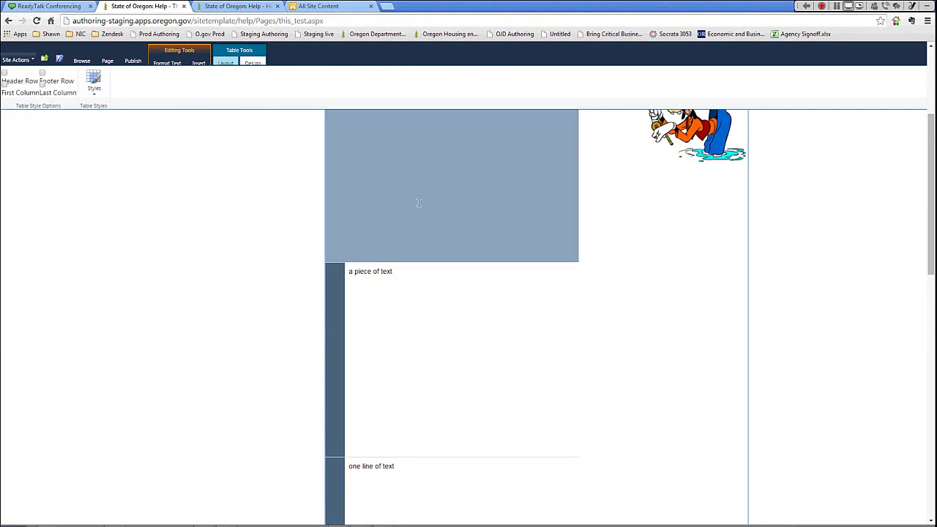
{"action": "left_click", "coordinate": [348, 349]}
{"action": "scroll", "coordinate": [266, 315], "scroll_direction": "down", "scroll_amount": 5}
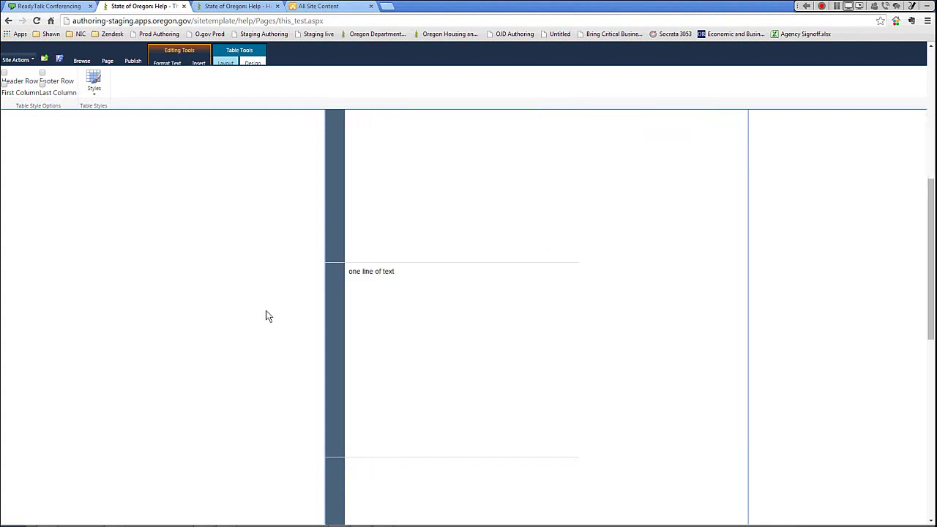
{"action": "scroll", "coordinate": [266, 316], "scroll_direction": "up", "scroll_amount": 1}
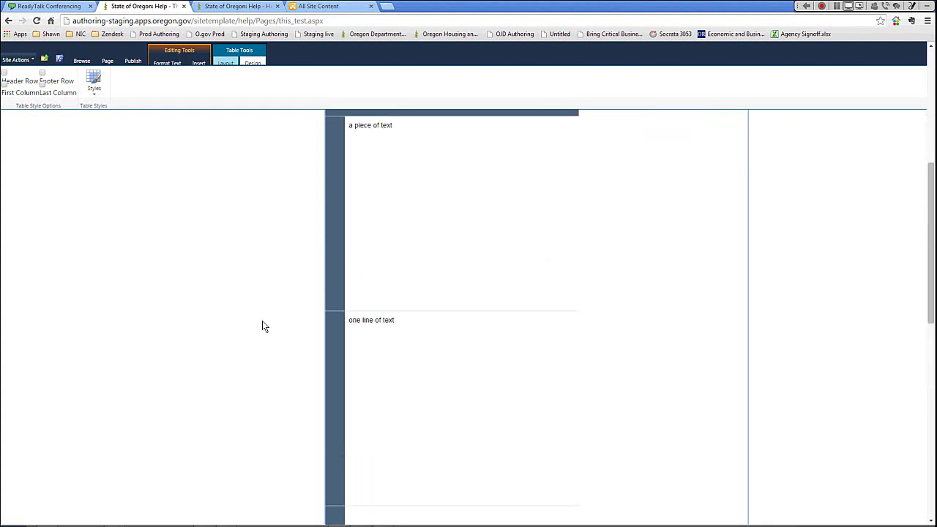
Set the table's height to 100 px.
{"action": "left_click", "coordinate": [416, 211]}
{"action": "left_click", "coordinate": [225, 63]}
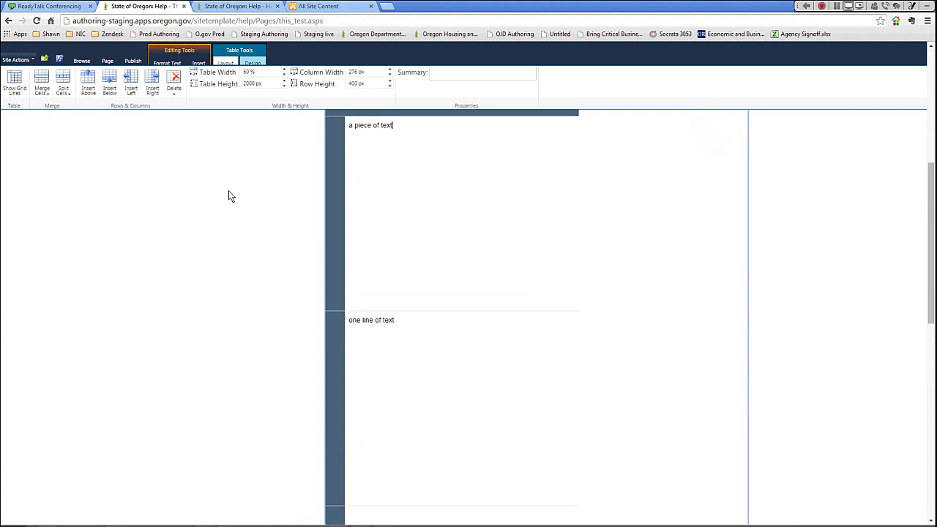
{"action": "left_click", "coordinate": [251, 84]}
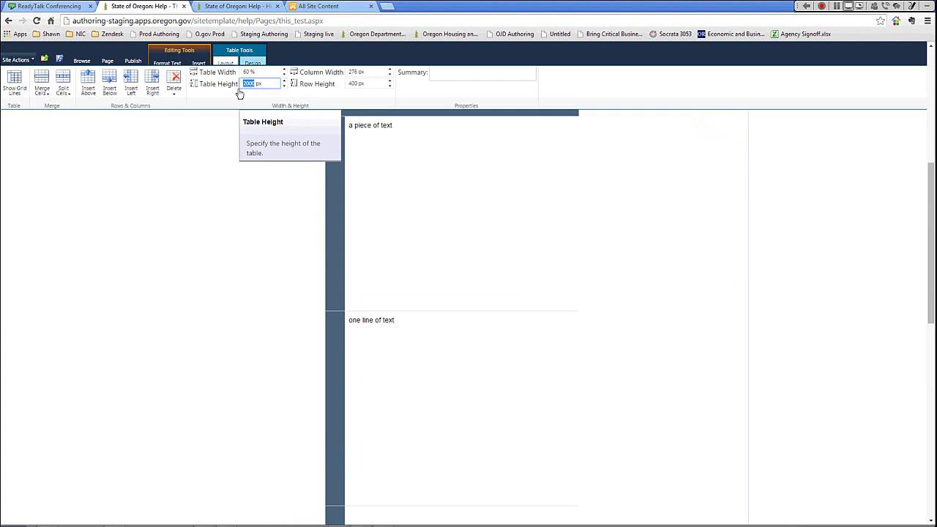
{"action": "type", "text": "100"}
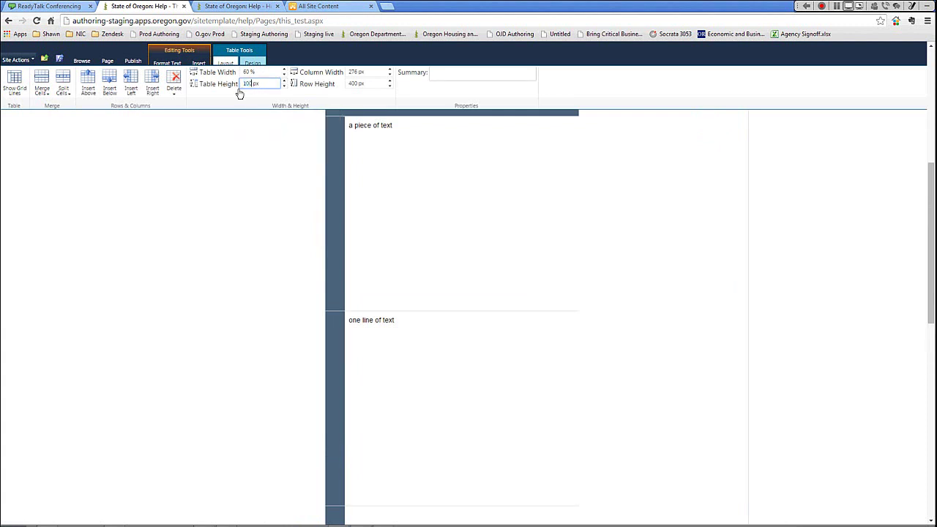
{"action": "key", "text": "Return"}
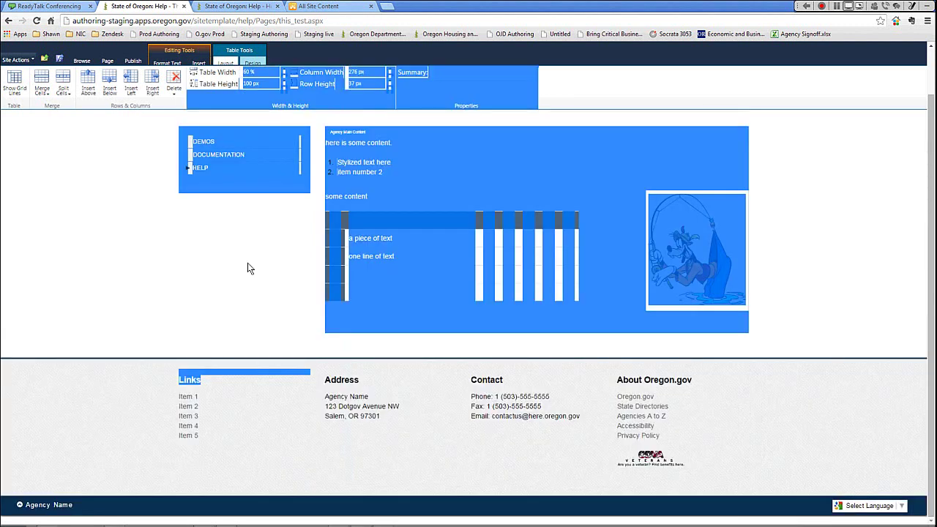
{"action": "left_click", "coordinate": [248, 263]}
{"action": "left_click", "coordinate": [504, 193]}
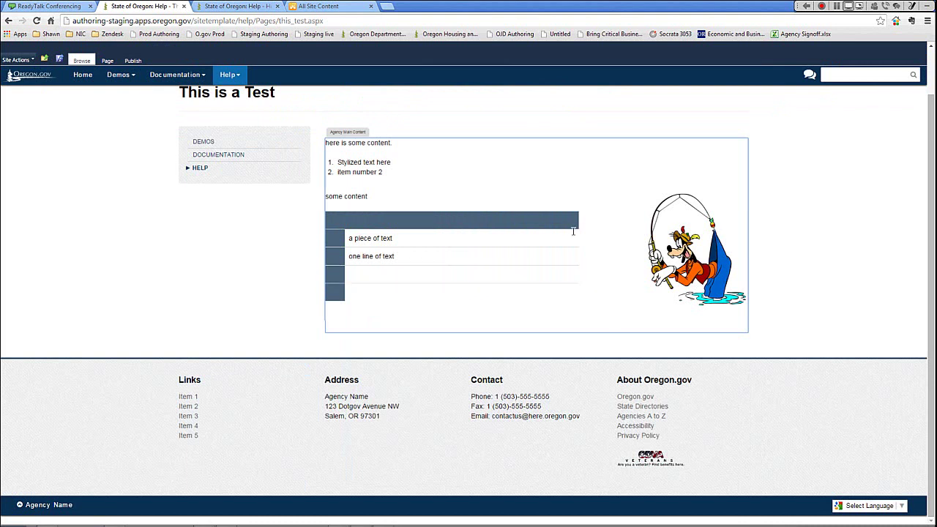
{"action": "left_click", "coordinate": [702, 332]}
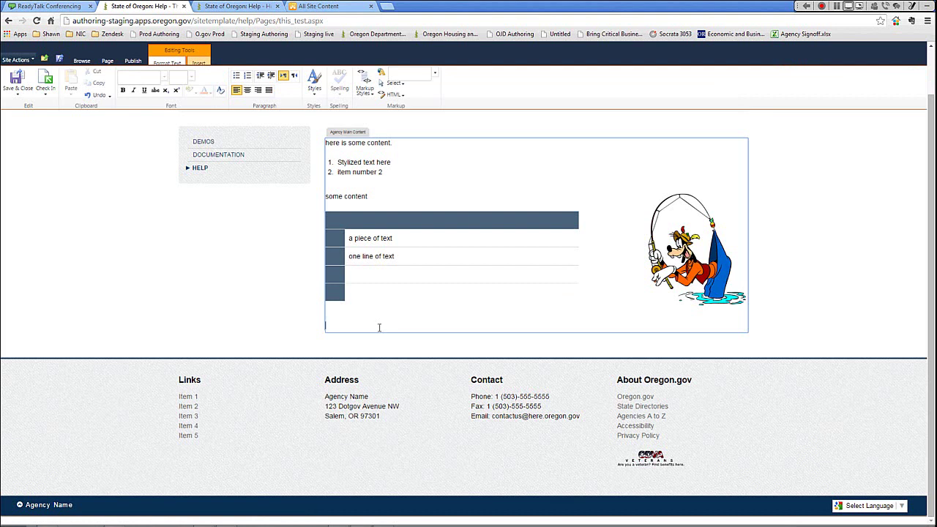
Set the height of the "one line of text" row to 100 px.
{"action": "left_click", "coordinate": [523, 256]}
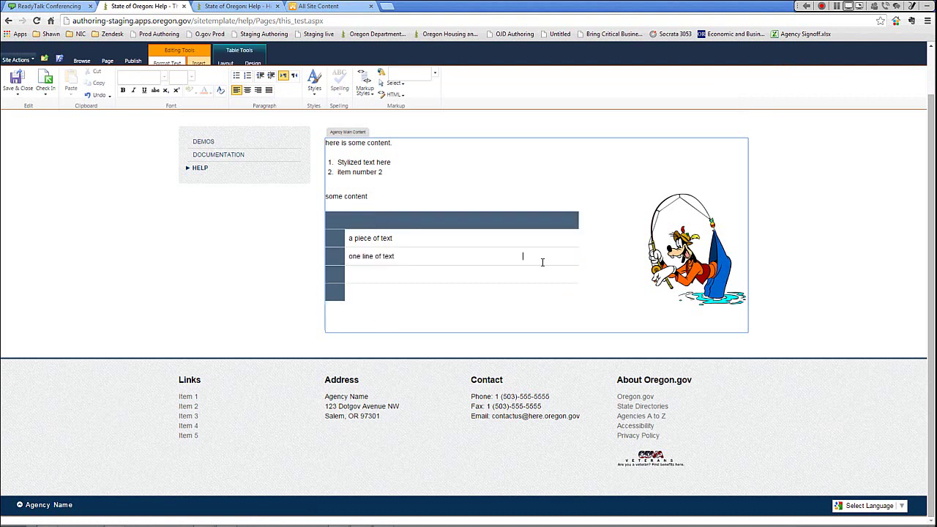
{"action": "left_click", "coordinate": [226, 62]}
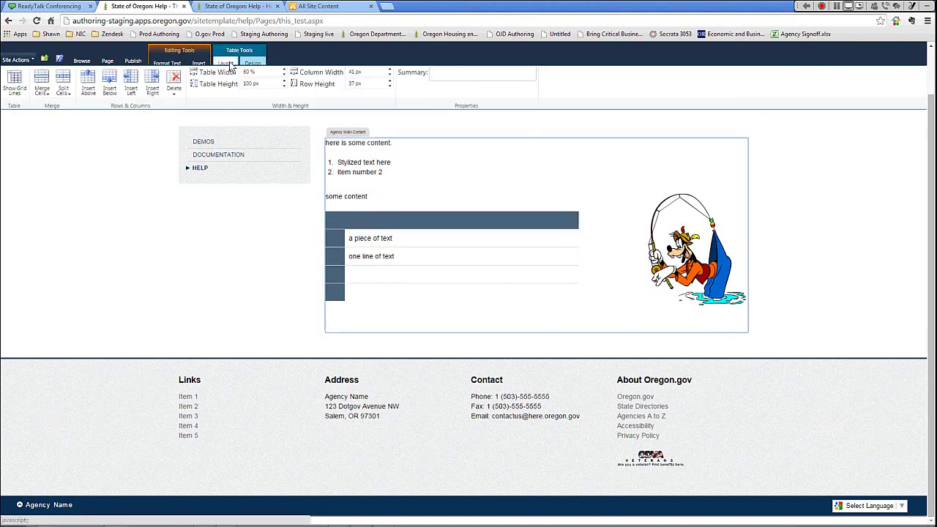
{"action": "left_click", "coordinate": [349, 82]}
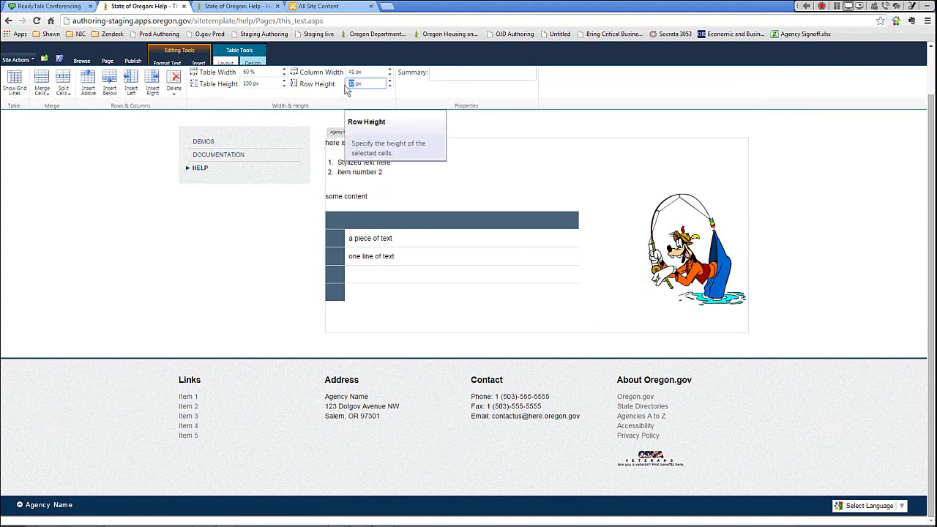
{"action": "type", "text": "100"}
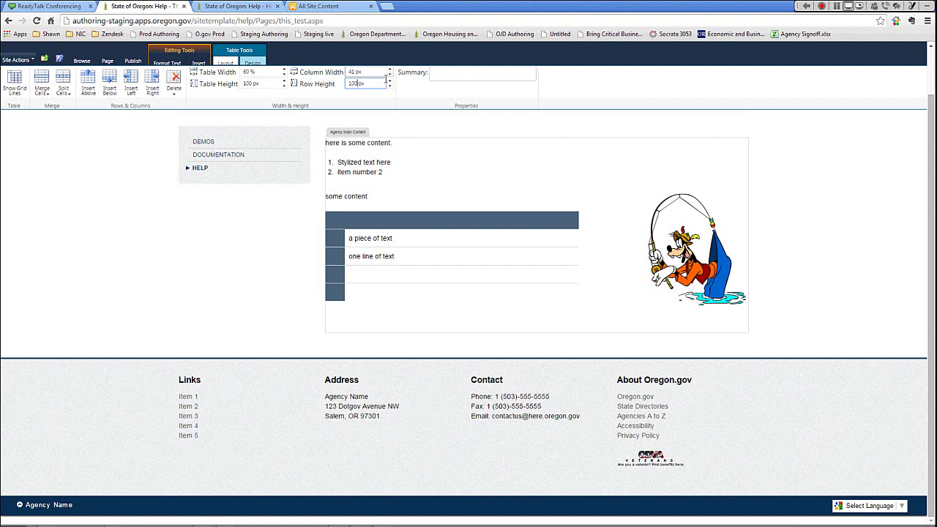
{"action": "key", "text": "Tab"}
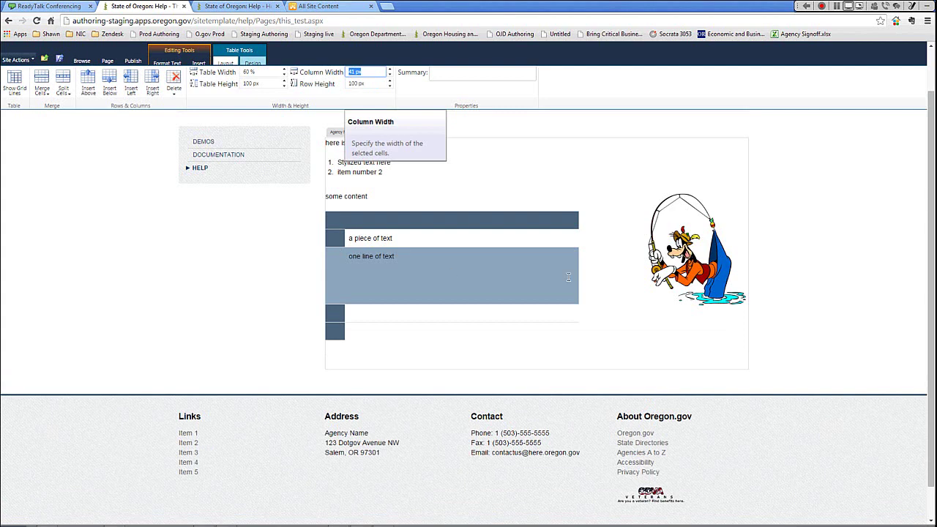
{"action": "key", "text": "Return"}
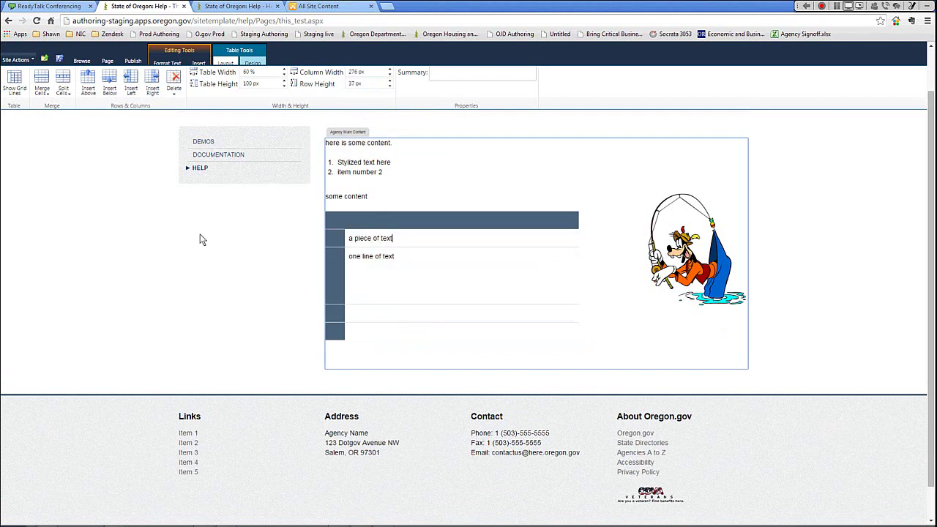
{"action": "key", "text": "ctrl+s"}
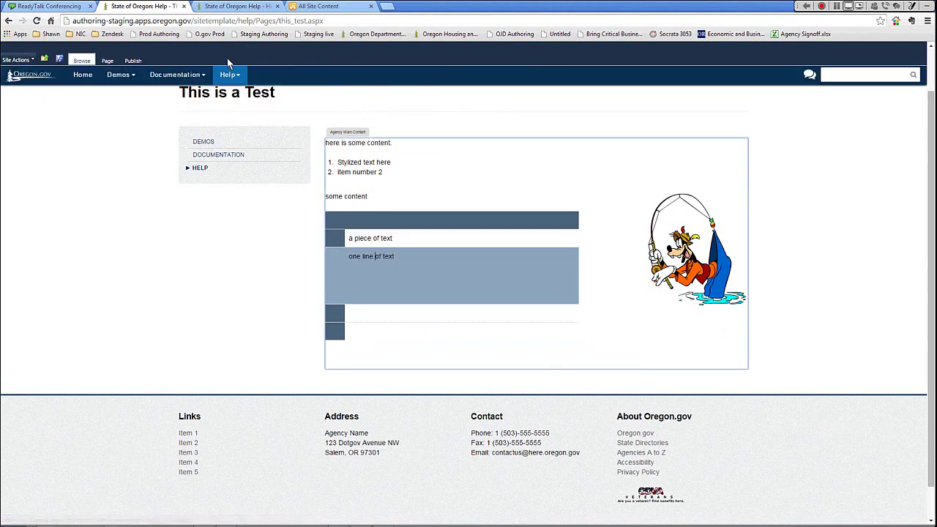
Browse the available table styles and apply the Default style to the table.
{"action": "left_click", "coordinate": [251, 64]}
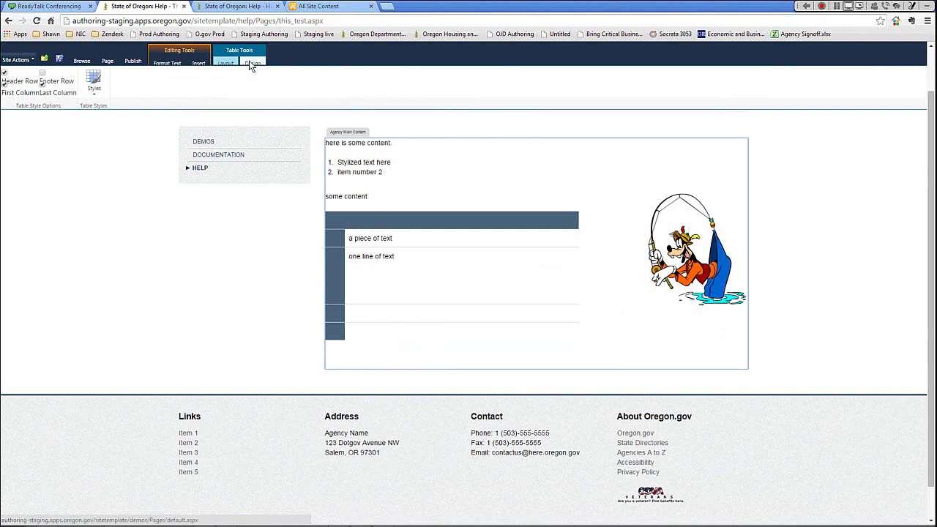
{"action": "left_click", "coordinate": [93, 88]}
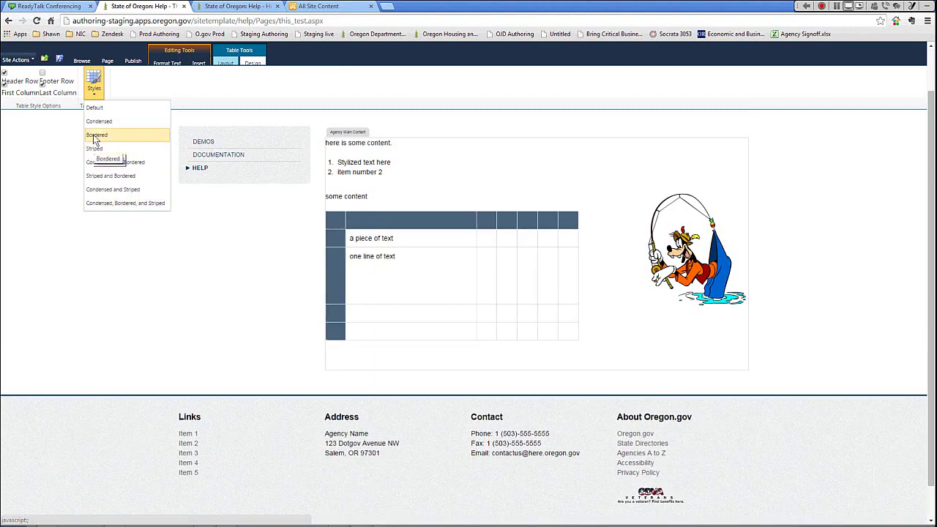
{"action": "left_click", "coordinate": [95, 108]}
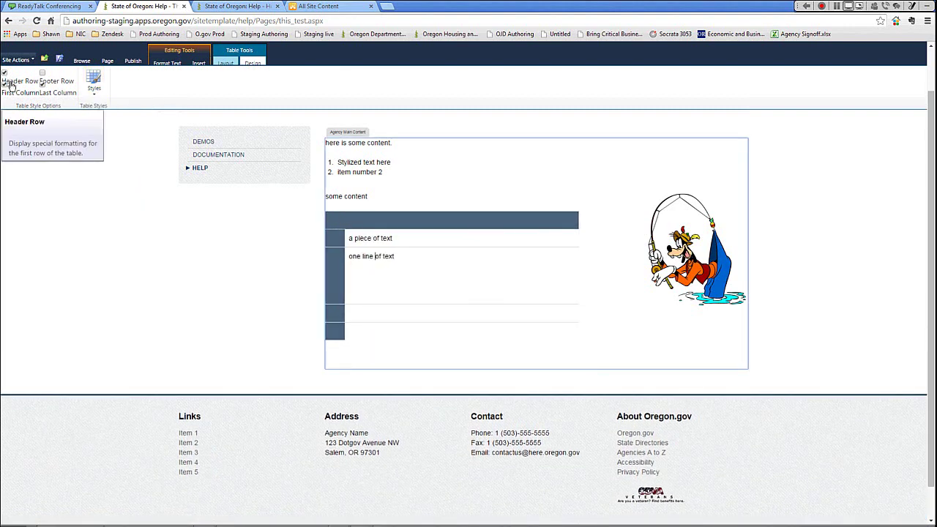
Turn off the table's special formatting for the header row, first column and last column.
{"action": "left_click", "coordinate": [10, 86]}
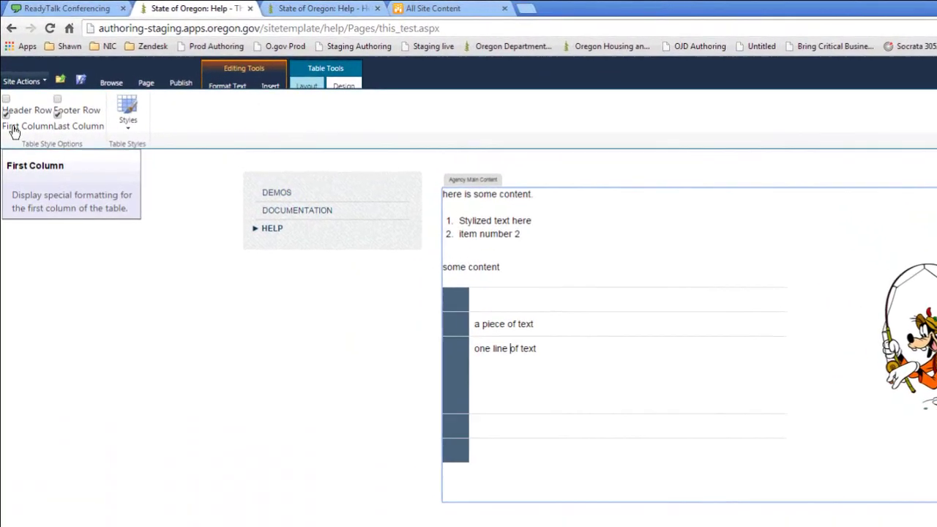
{"action": "left_click", "coordinate": [12, 150]}
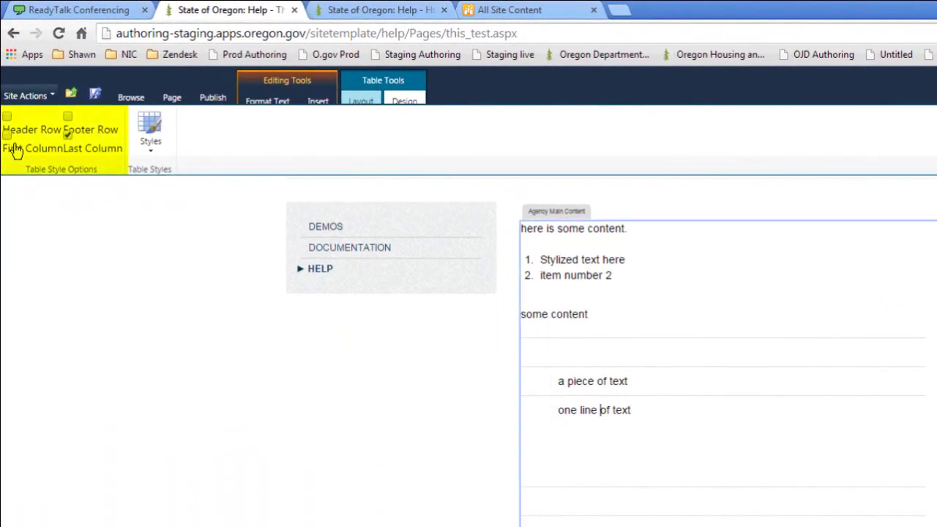
{"action": "left_click", "coordinate": [77, 150]}
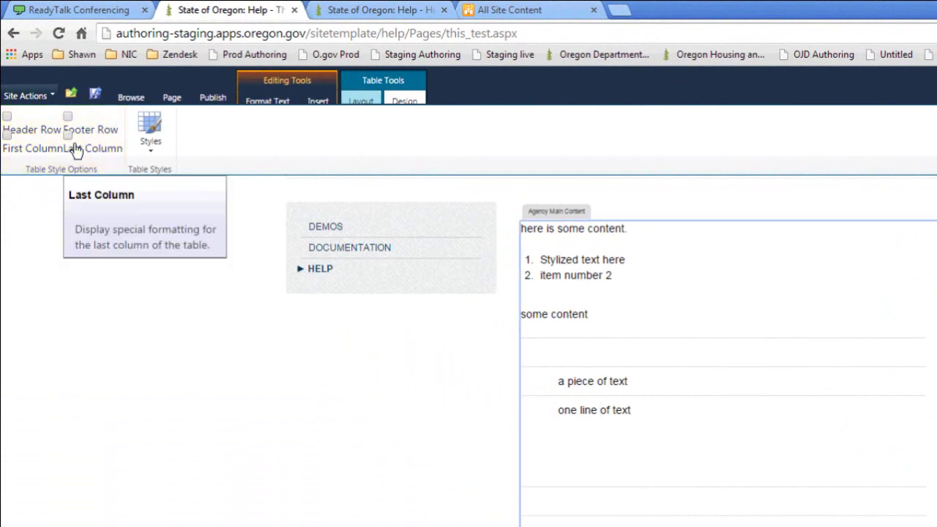
Try different style options on the table, ending with Footer Row, First Column and Header Row on and Last Column off.
{"action": "left_click", "coordinate": [77, 149]}
{"action": "left_click", "coordinate": [80, 130]}
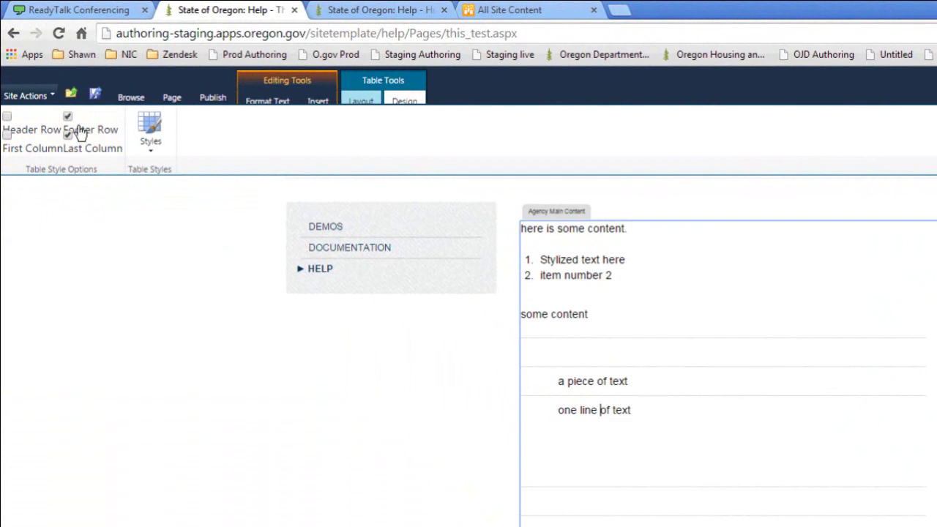
{"action": "left_click", "coordinate": [77, 150]}
{"action": "left_click", "coordinate": [19, 154]}
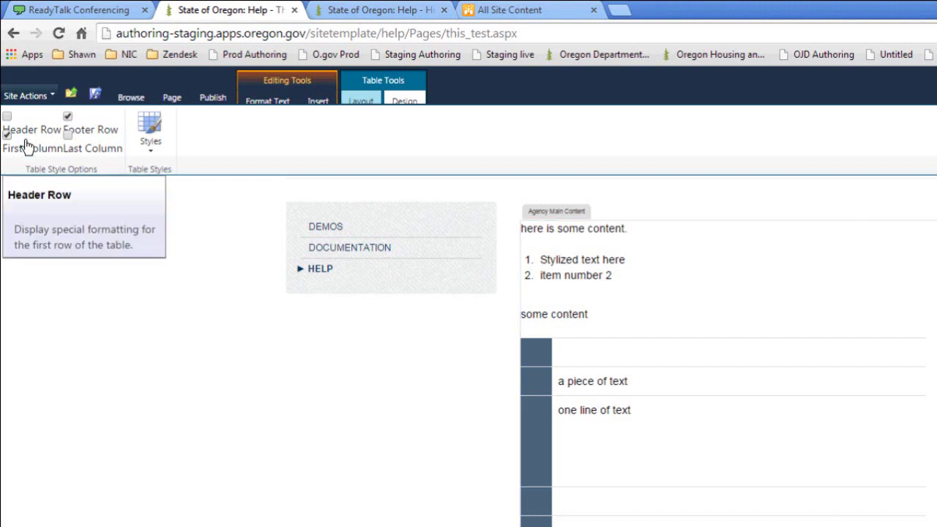
{"action": "left_click", "coordinate": [6, 124]}
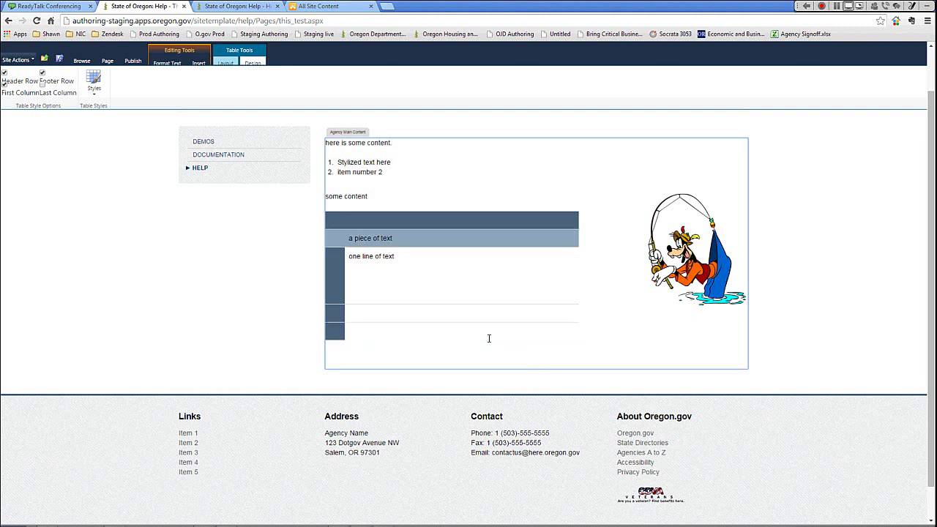
Turn off the table's First Column and Footer Row formatting and keep only Header Row enabled.
{"action": "left_click", "coordinate": [6, 80]}
{"action": "left_click", "coordinate": [6, 93]}
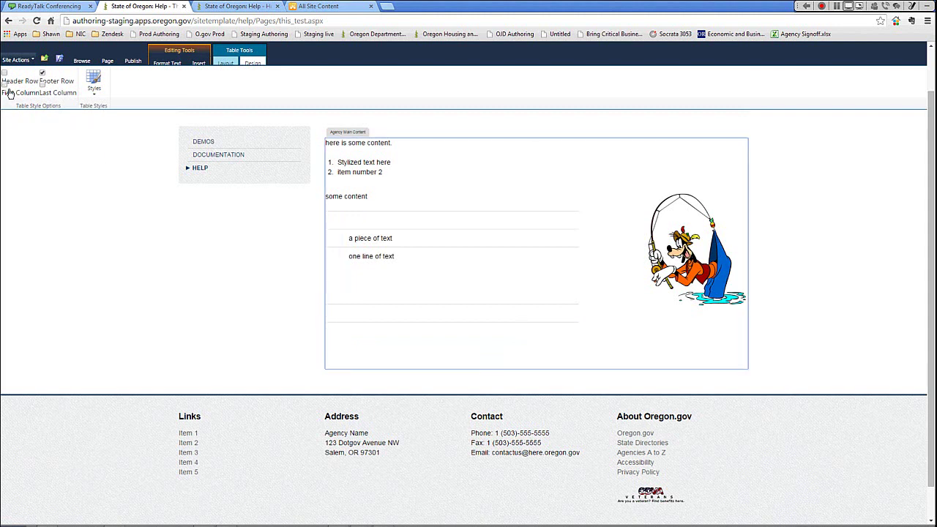
{"action": "left_click", "coordinate": [6, 79]}
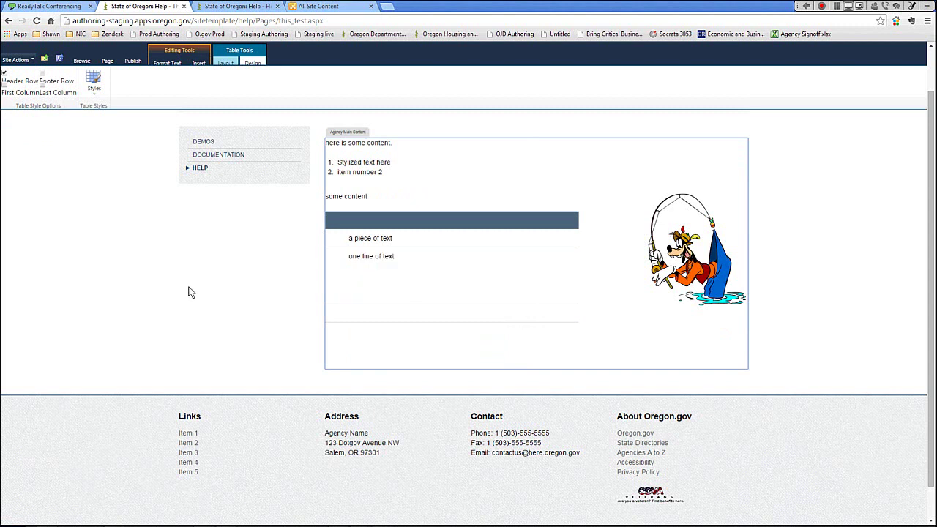
Add the lines "A link to the inside" and "A link to the outside" below "here is some content.".
{"action": "left_click", "coordinate": [615, 349]}
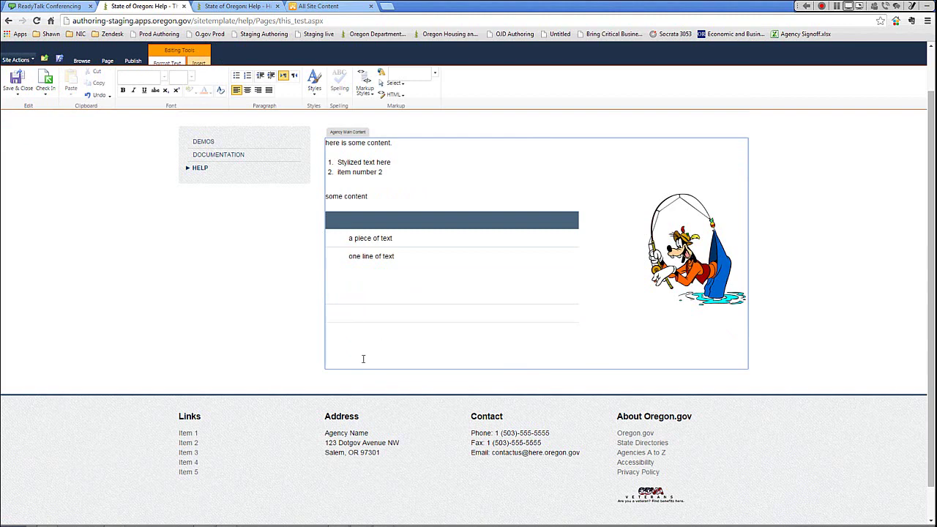
{"action": "scroll", "coordinate": [470, 181], "scroll_direction": "up", "scroll_amount": 1}
{"action": "left_click", "coordinate": [429, 201]}
{"action": "key", "text": "Return"}
{"action": "type", "text": "A li"}
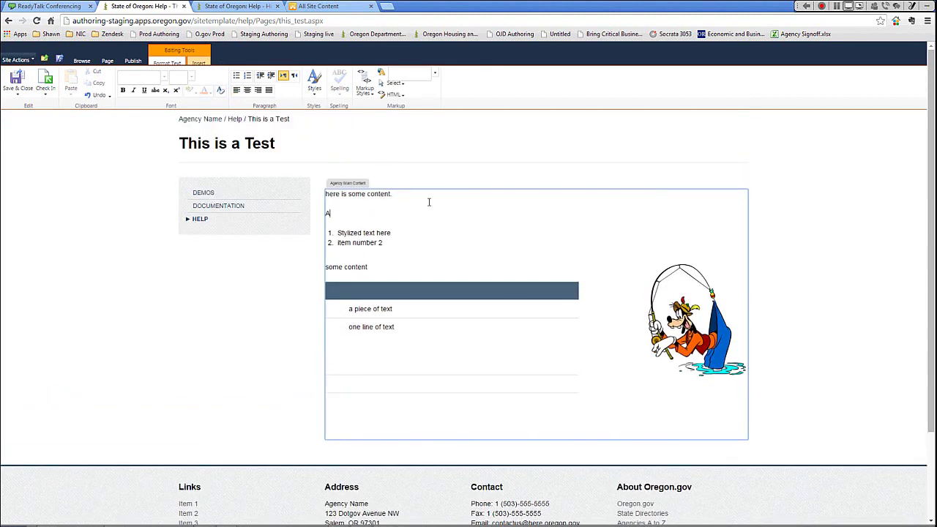
{"action": "type", "text": "e outside"}
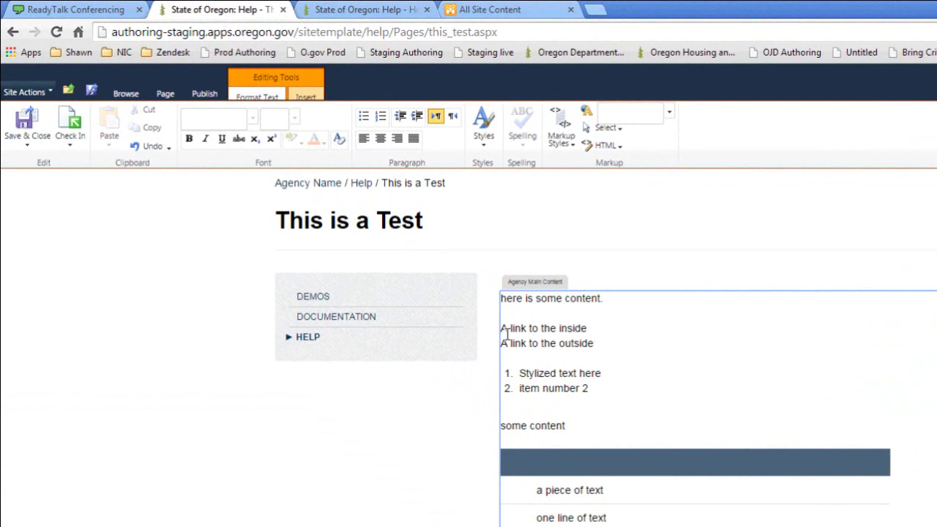
Link the text "A link to the inside" to the webparts page in the Documentation site's Pages library.
{"action": "left_click_drag", "start_coordinate": [501, 329], "coordinate": [556, 338]}
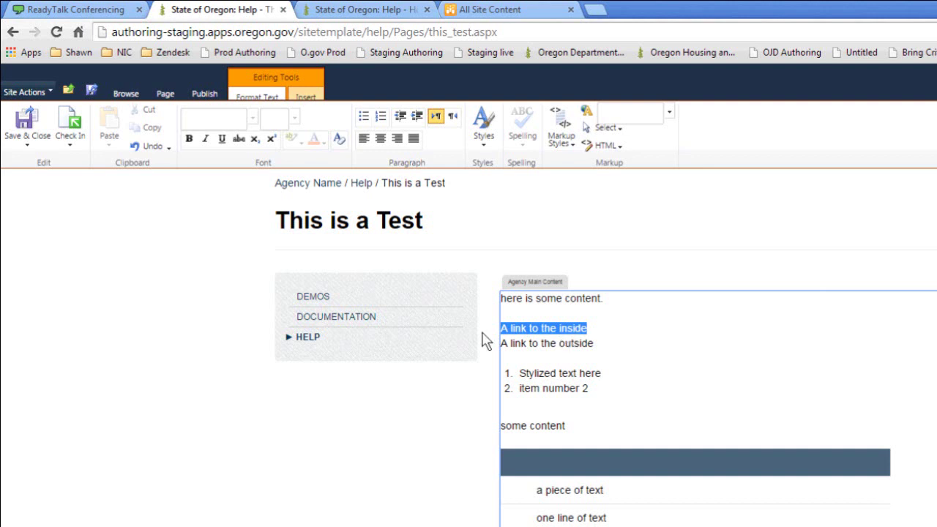
{"action": "left_click", "coordinate": [306, 97]}
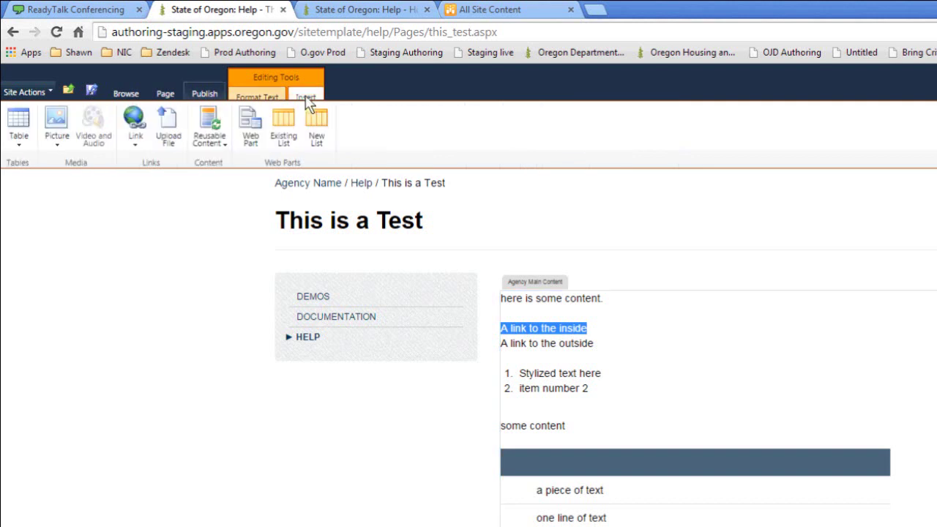
{"action": "left_click", "coordinate": [136, 144]}
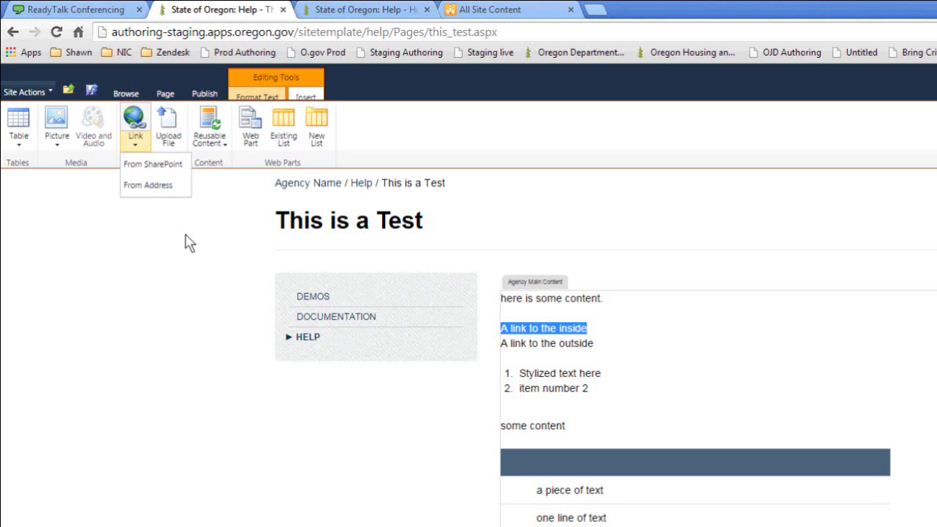
{"action": "left_click", "coordinate": [171, 185]}
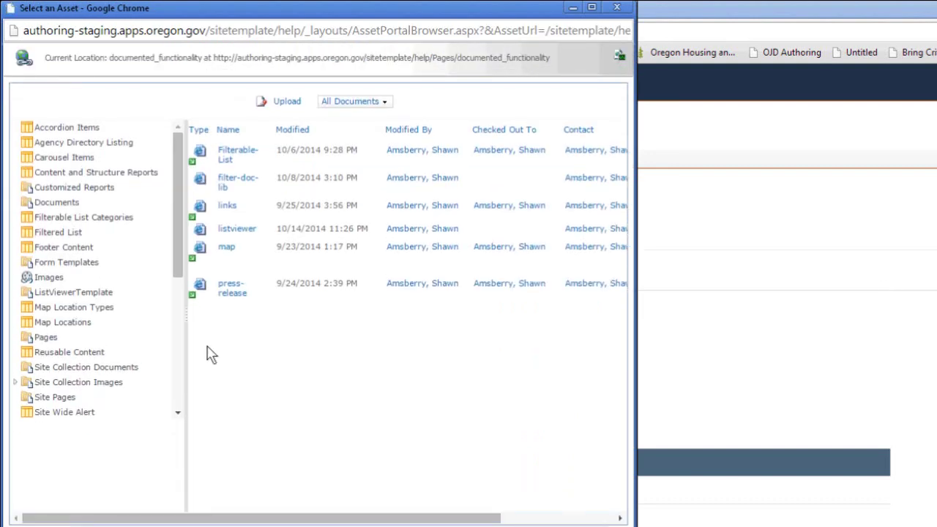
{"action": "scroll", "coordinate": [88, 410], "scroll_direction": "down", "scroll_amount": 5}
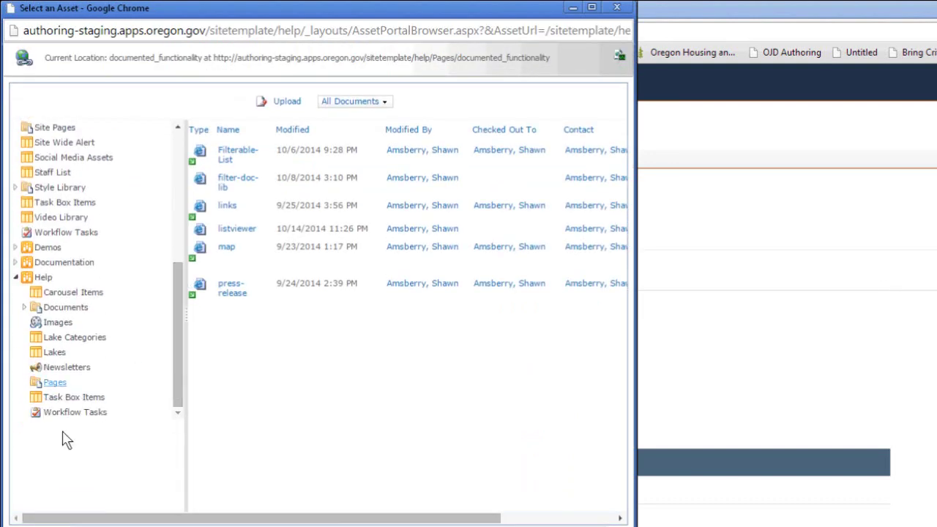
{"action": "left_click", "coordinate": [59, 272]}
{"action": "left_click", "coordinate": [52, 383]}
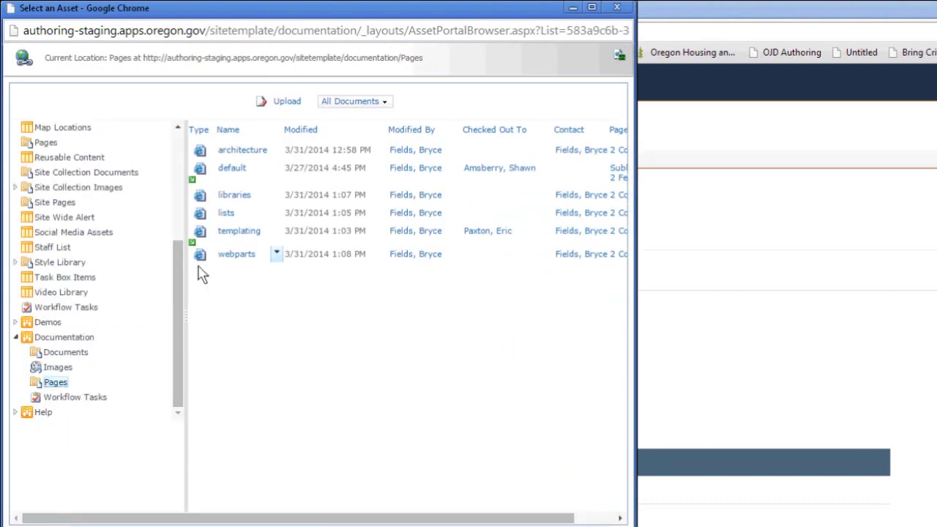
{"action": "left_click", "coordinate": [237, 267]}
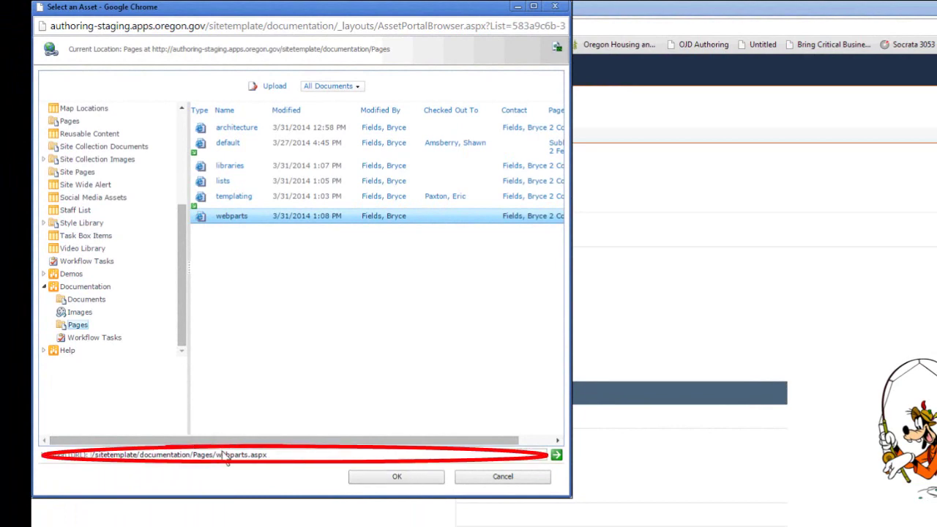
{"action": "left_click_drag", "start_coordinate": [93, 456], "coordinate": [366, 433]}
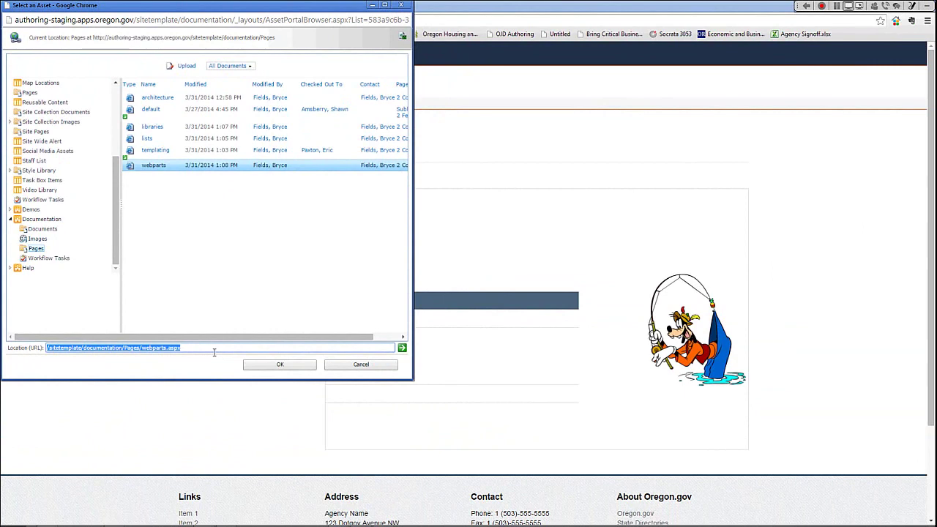
{"action": "left_click", "coordinate": [281, 366]}
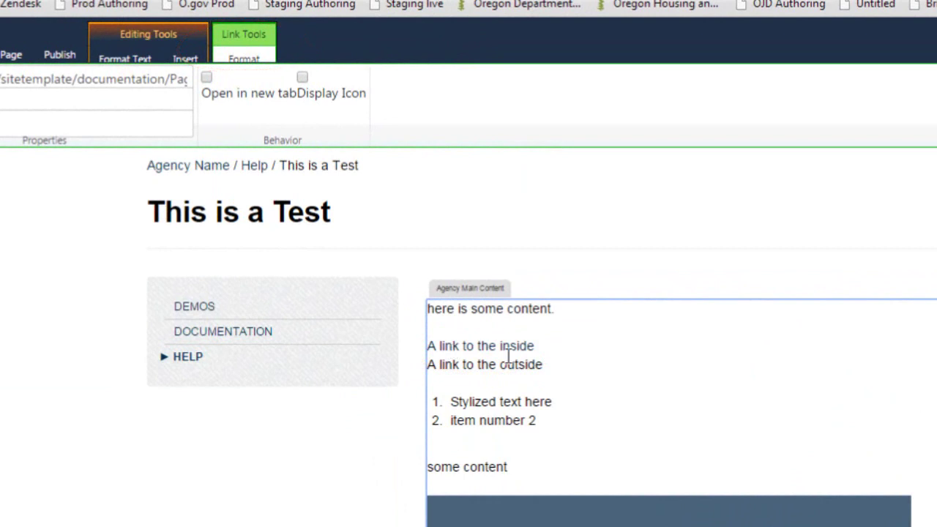
Examine the target page of the "A link to the inside" link in the asset picker and its full URL, leaving both as they are.
{"action": "left_click_drag", "start_coordinate": [516, 351], "coordinate": [438, 348]}
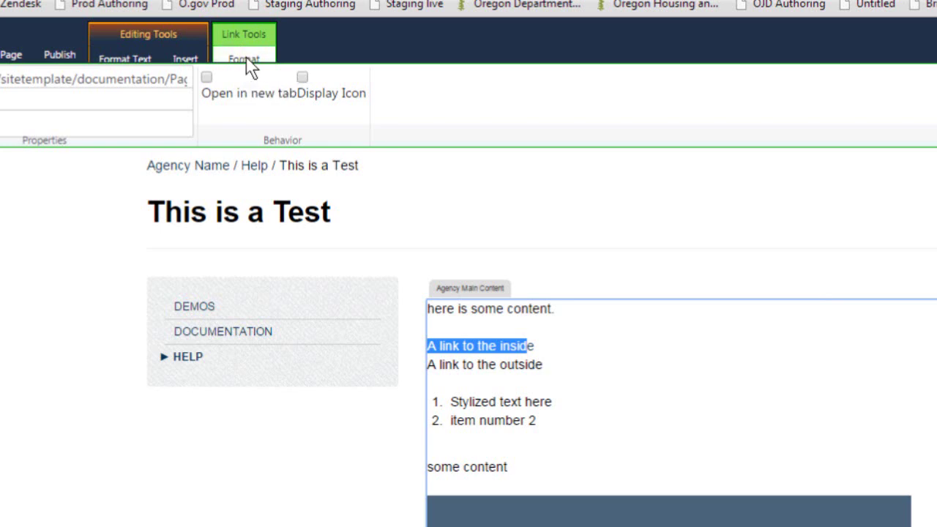
{"action": "double_click", "coordinate": [539, 350]}
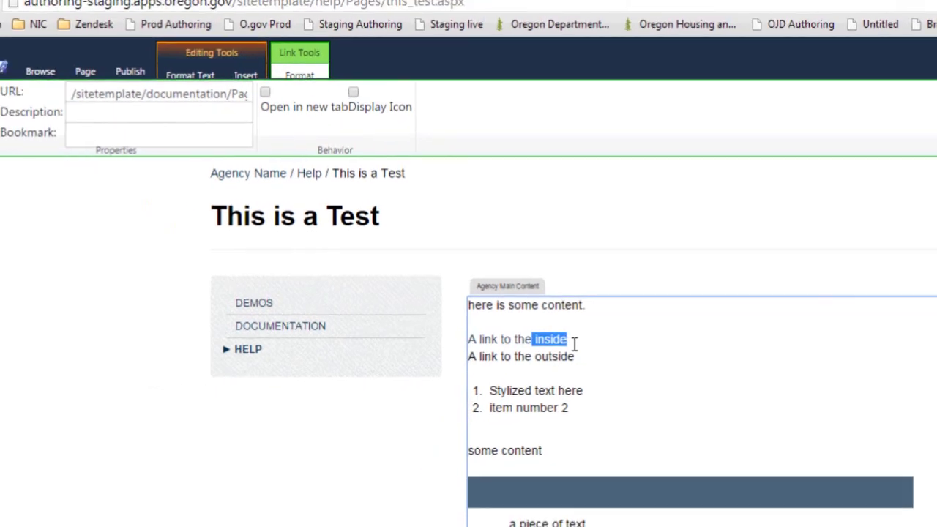
{"action": "left_click", "coordinate": [440, 349], "text": "shift"}
{"action": "left_click", "coordinate": [519, 333], "text": "shift"}
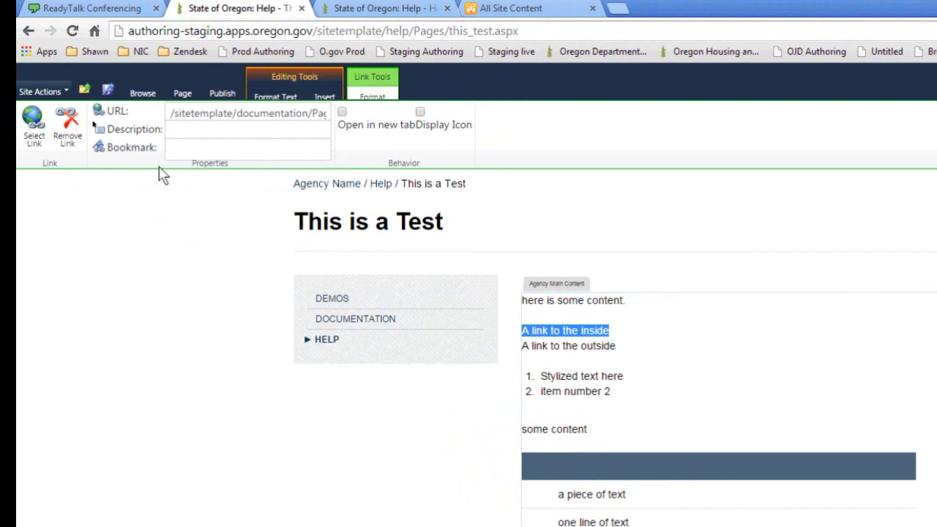
{"action": "left_click", "coordinate": [30, 146]}
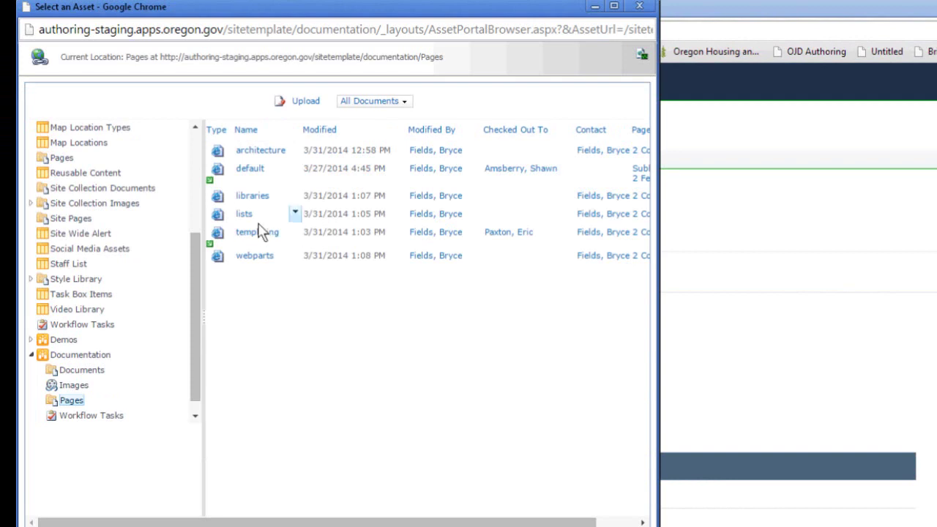
{"action": "left_click", "coordinate": [612, 525]}
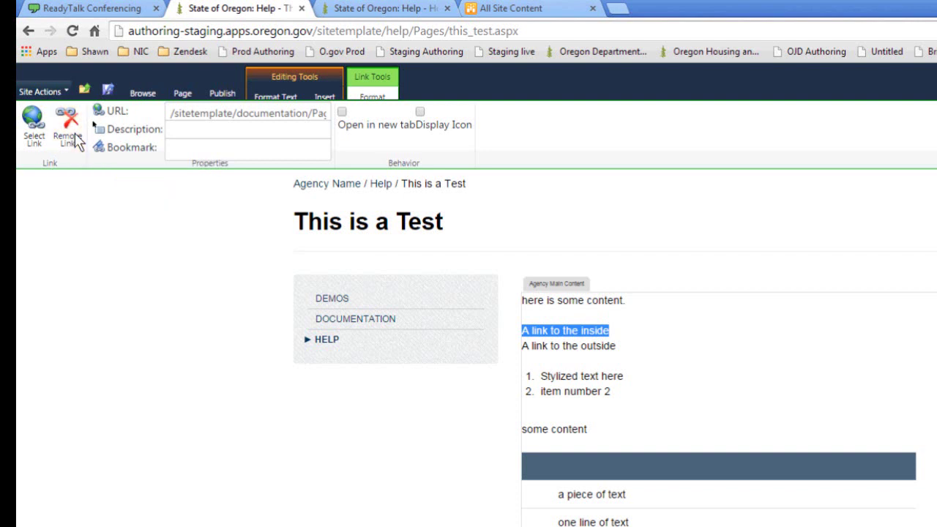
{"action": "left_click_drag", "start_coordinate": [233, 113], "coordinate": [343, 117]}
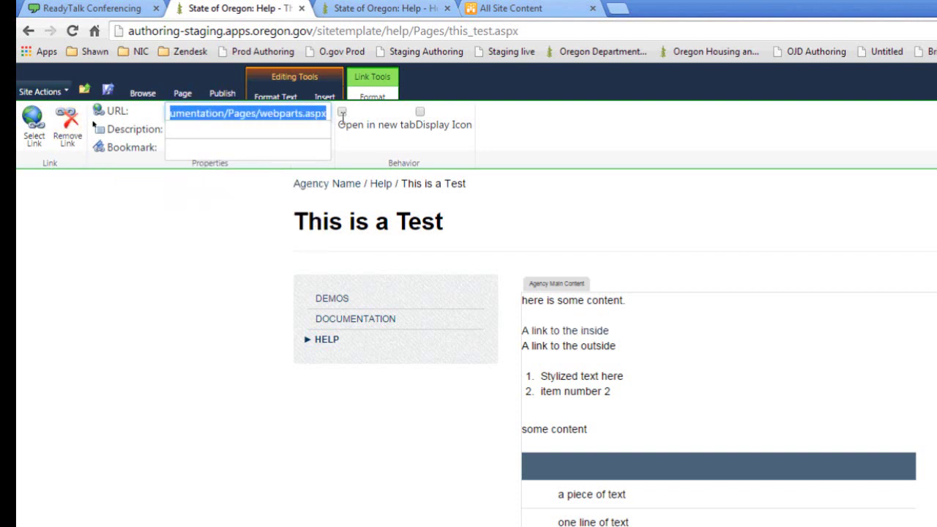
{"action": "left_click", "coordinate": [314, 113]}
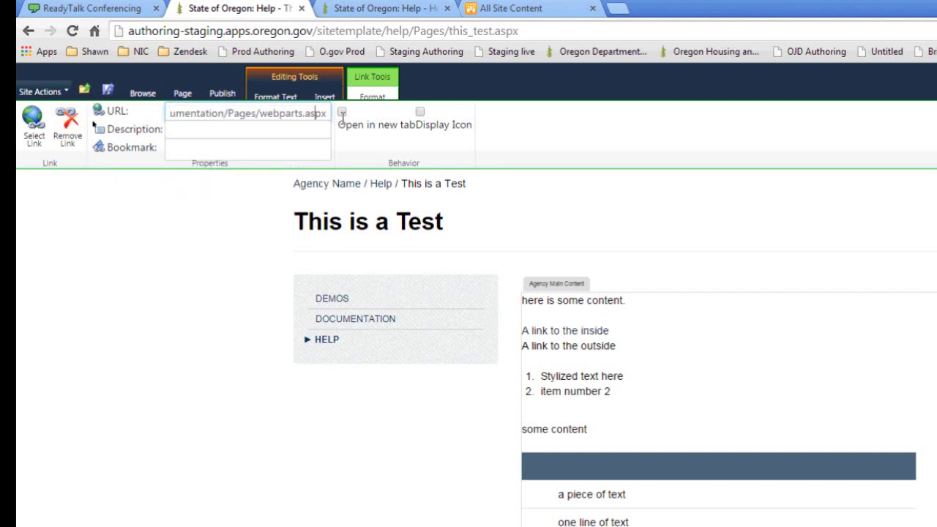
{"action": "triple_click", "coordinate": [245, 115]}
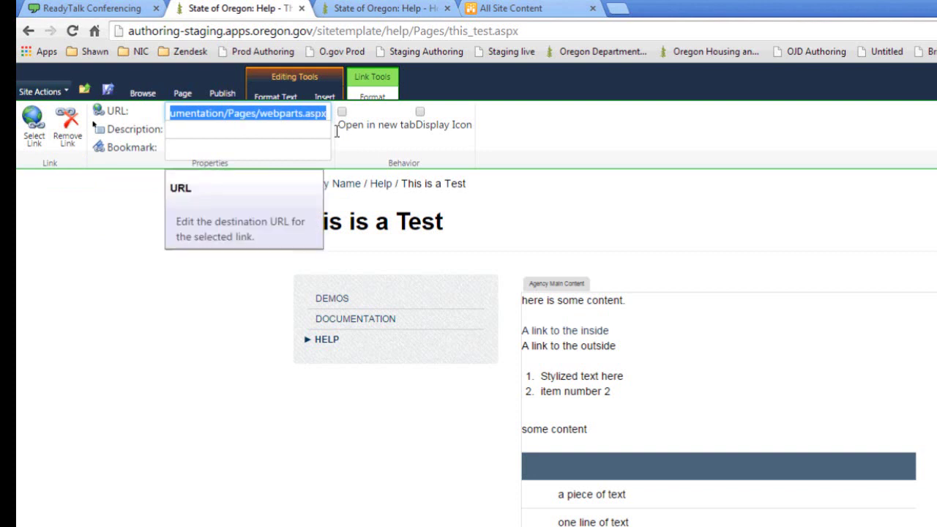
Set the description of the "A link to the inside" link to "To Web Parts page" and leave its bookmark empty.
{"action": "left_click", "coordinate": [275, 128]}
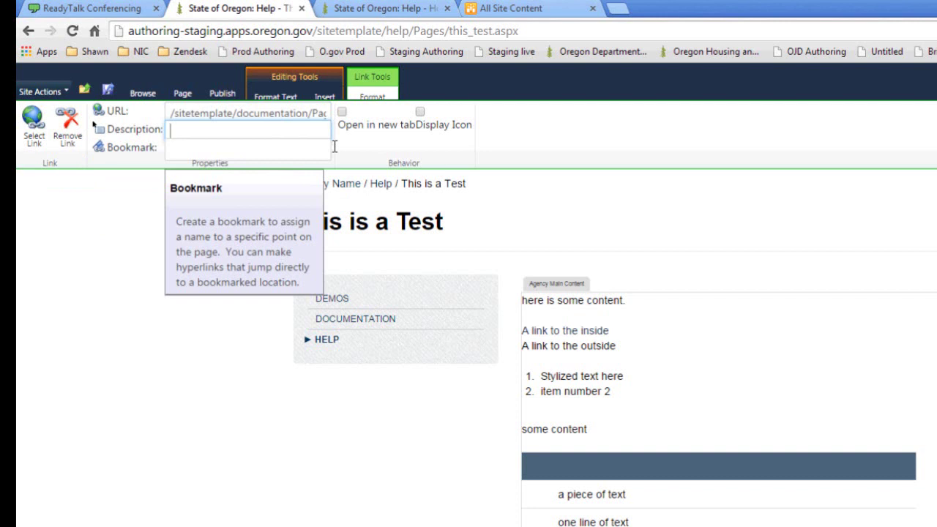
{"action": "type", "text": "To WEb Parts page"}
{"action": "left_click", "coordinate": [202, 138]}
{"action": "key", "text": "BackSpace"}
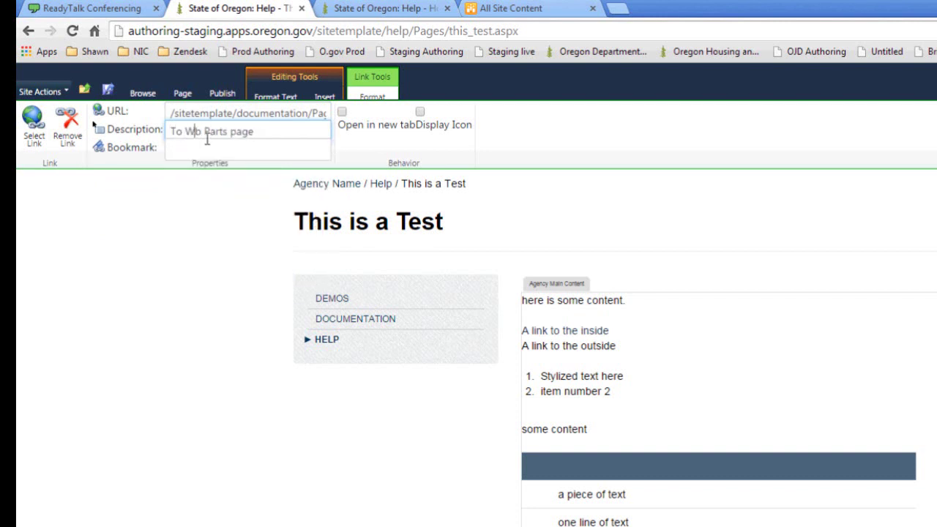
{"action": "type", "text": "e"}
{"action": "left_click", "coordinate": [206, 154]}
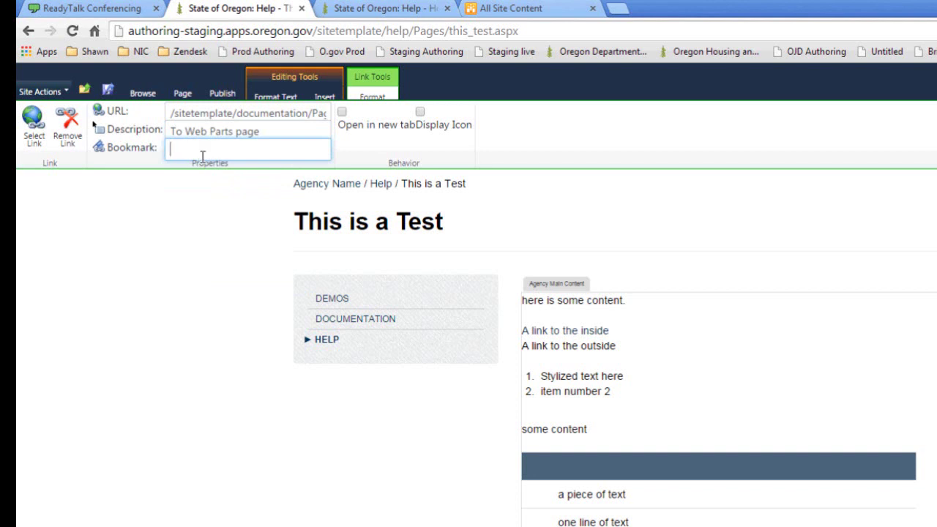
{"action": "left_click", "coordinate": [277, 189]}
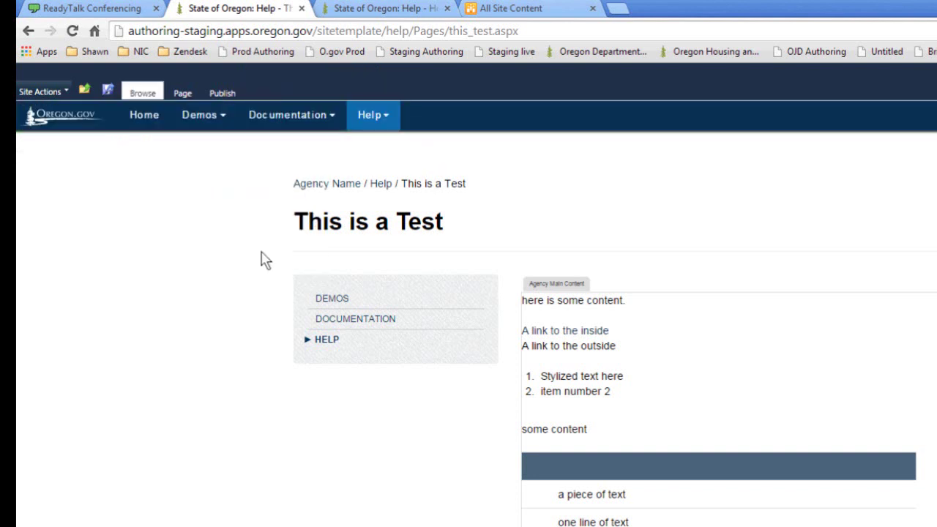
Try the Display Icon option on the "A link to the inside" link and turn it back off.
{"action": "left_click", "coordinate": [590, 333]}
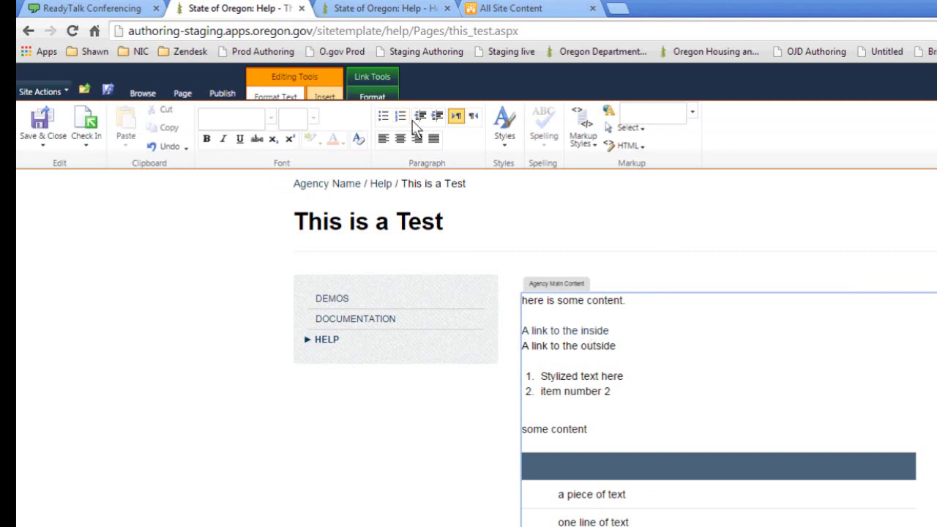
{"action": "left_click", "coordinate": [374, 97]}
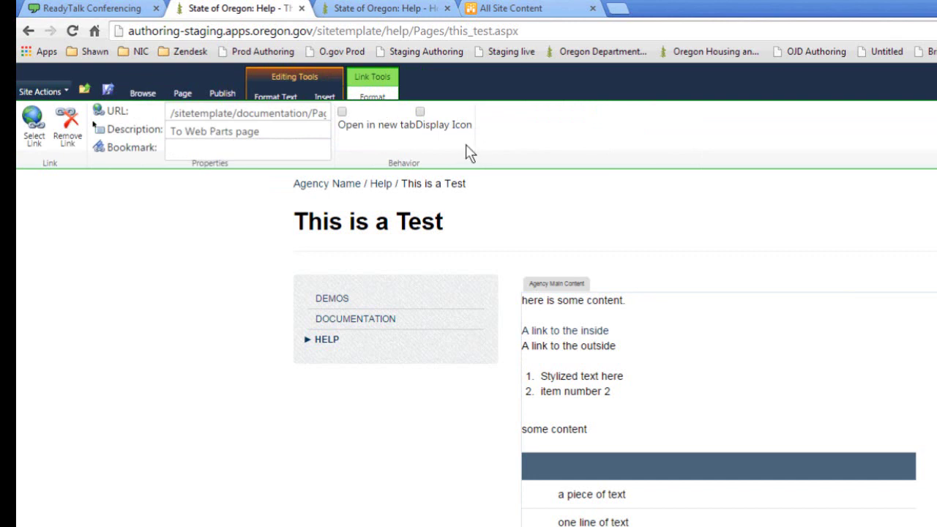
{"action": "left_click", "coordinate": [352, 126]}
{"action": "left_click", "coordinate": [382, 131]}
{"action": "left_click", "coordinate": [420, 113]}
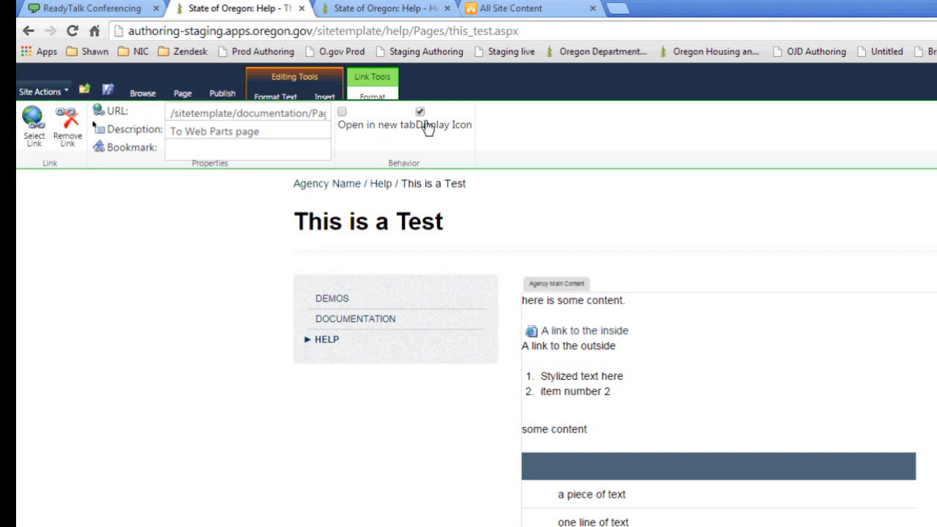
{"action": "left_click", "coordinate": [545, 338]}
{"action": "left_click", "coordinate": [572, 332]}
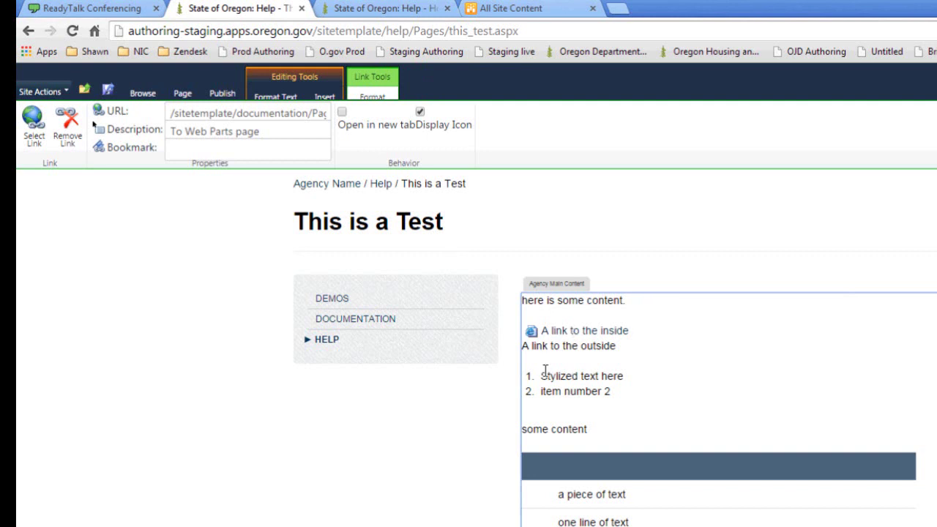
{"action": "mouse_move", "coordinate": [543, 345]}
{"action": "left_mouse_down"}
{"action": "mouse_move", "coordinate": [575, 331]}
{"action": "mouse_move", "coordinate": [543, 342]}
{"action": "left_mouse_up"}
{"action": "left_click", "coordinate": [421, 113]}
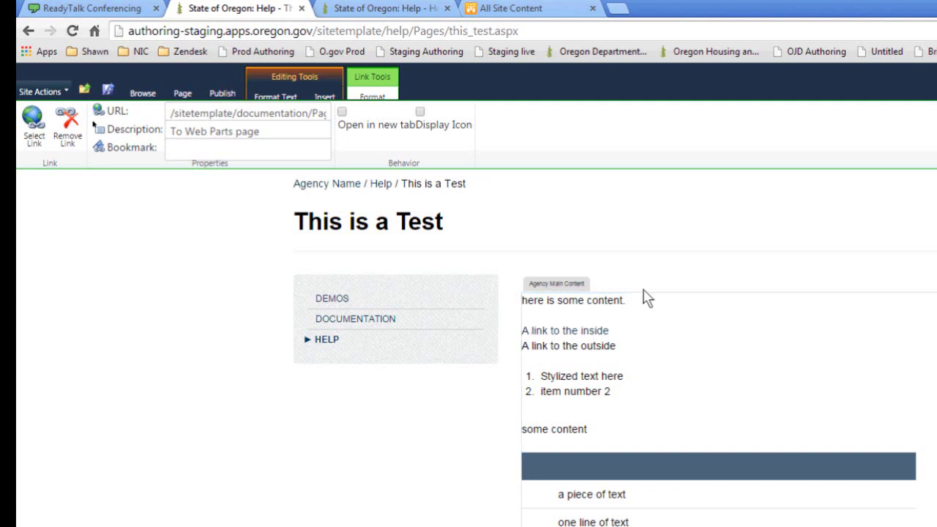
{"action": "left_click", "coordinate": [708, 382]}
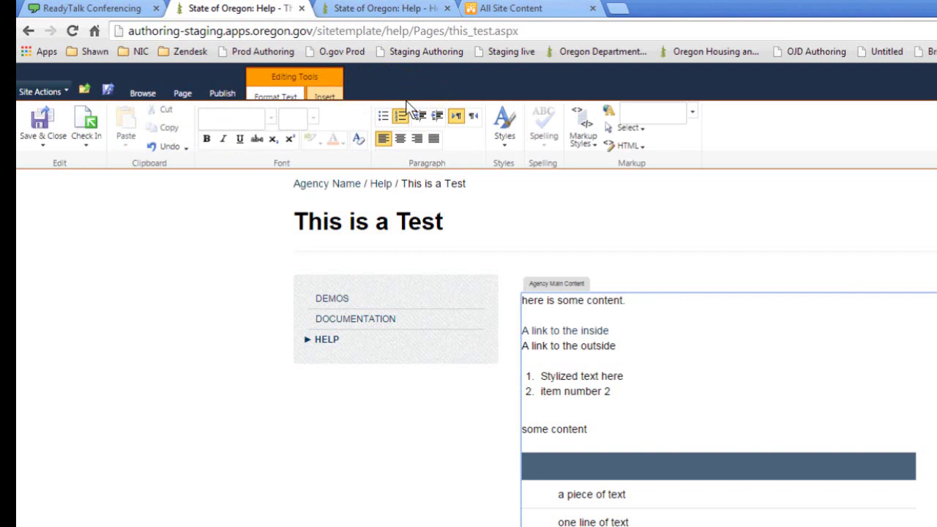
{"action": "left_click", "coordinate": [563, 334]}
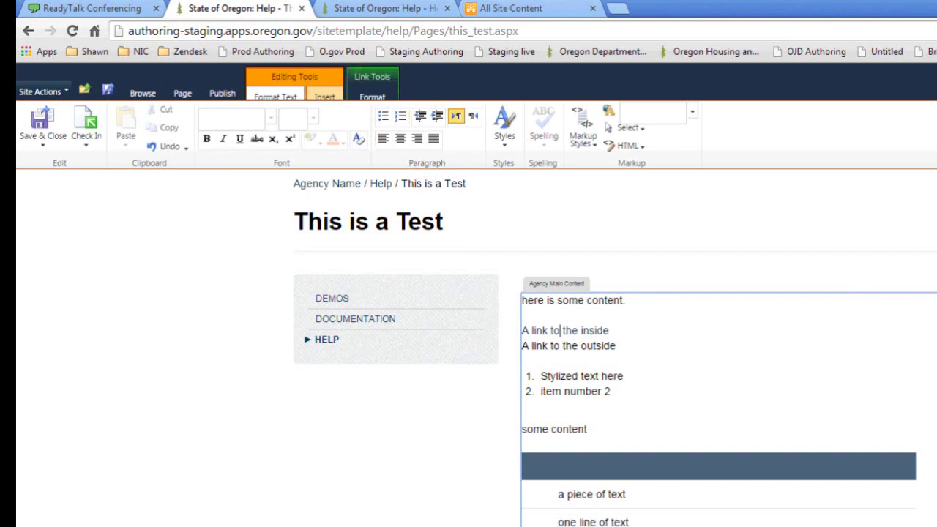
{"action": "left_click_drag", "start_coordinate": [521, 356], "coordinate": [628, 355]}
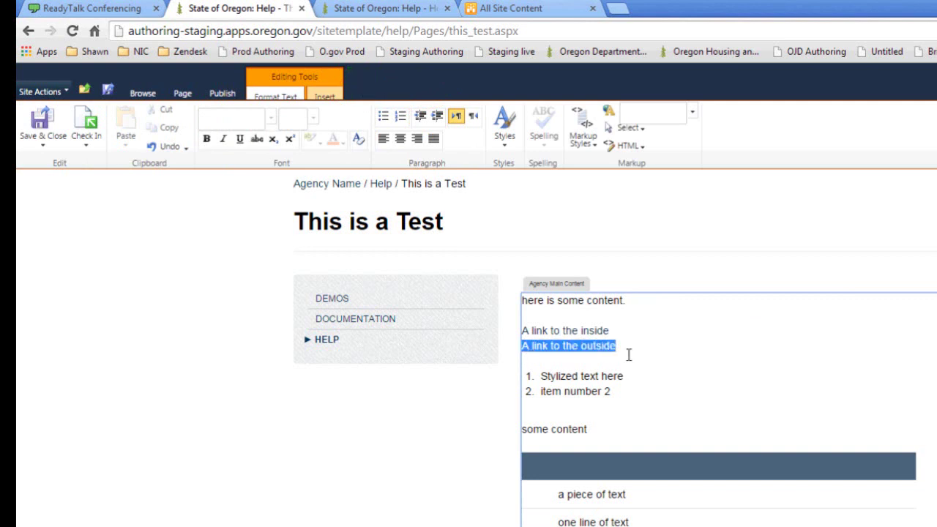
{"action": "left_click", "coordinate": [326, 100]}
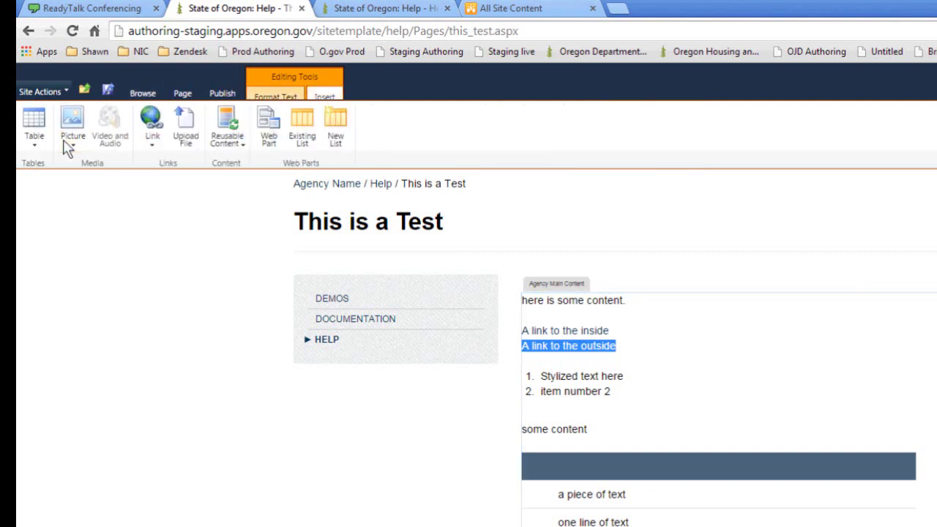
{"action": "left_click", "coordinate": [165, 149]}
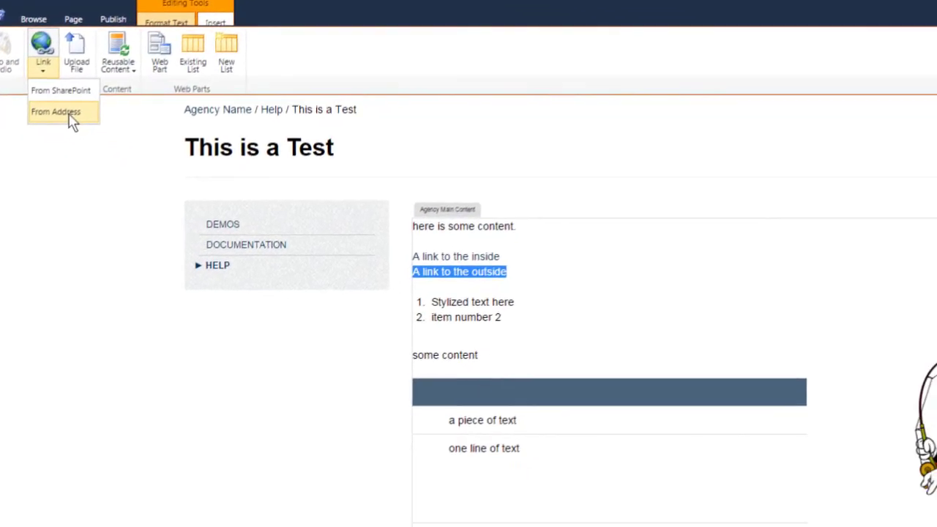
{"action": "left_click", "coordinate": [172, 186]}
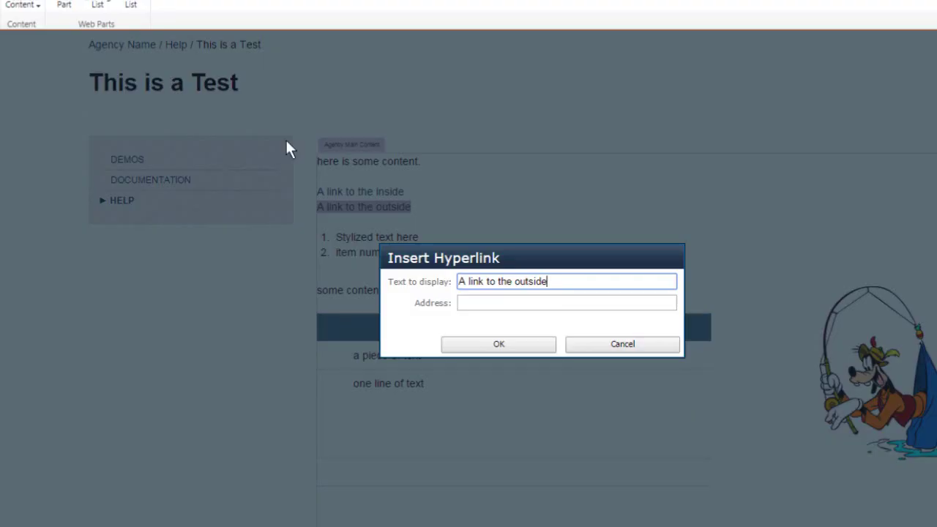
{"action": "left_click_drag", "start_coordinate": [472, 282], "coordinate": [576, 289]}
{"action": "triple_click", "coordinate": [576, 289]}
{"action": "key", "text": "Tab"}
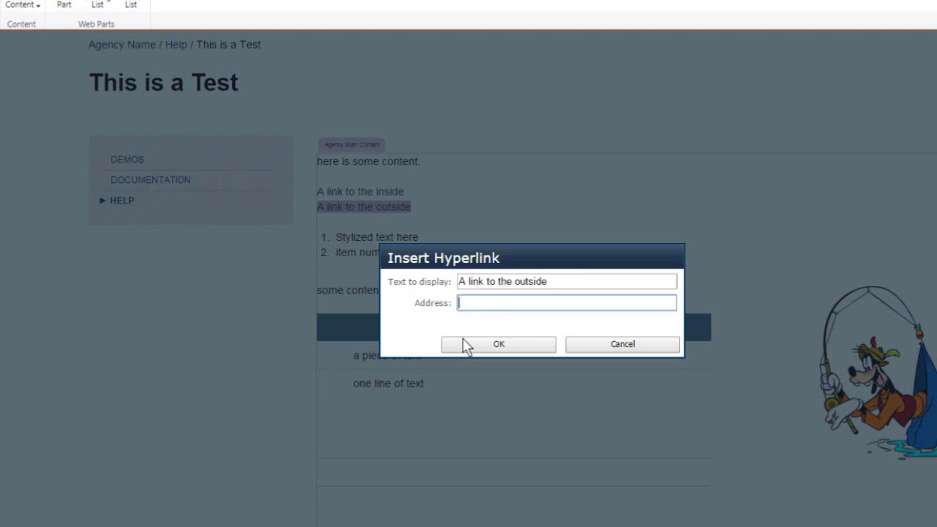
{"action": "type", "text": "http:oregon.gov"}
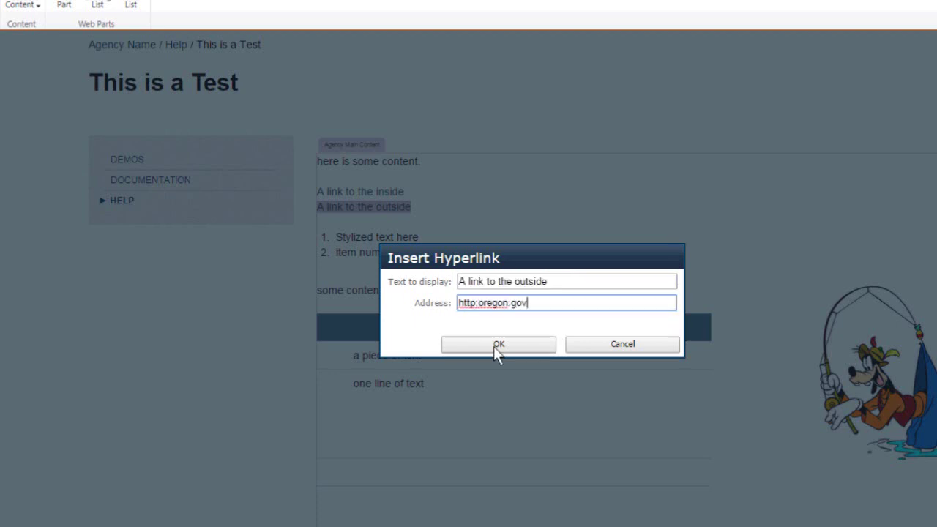
{"action": "left_click", "coordinate": [481, 302]}
{"action": "type", "text": "//"}
{"action": "left_click", "coordinate": [524, 347]}
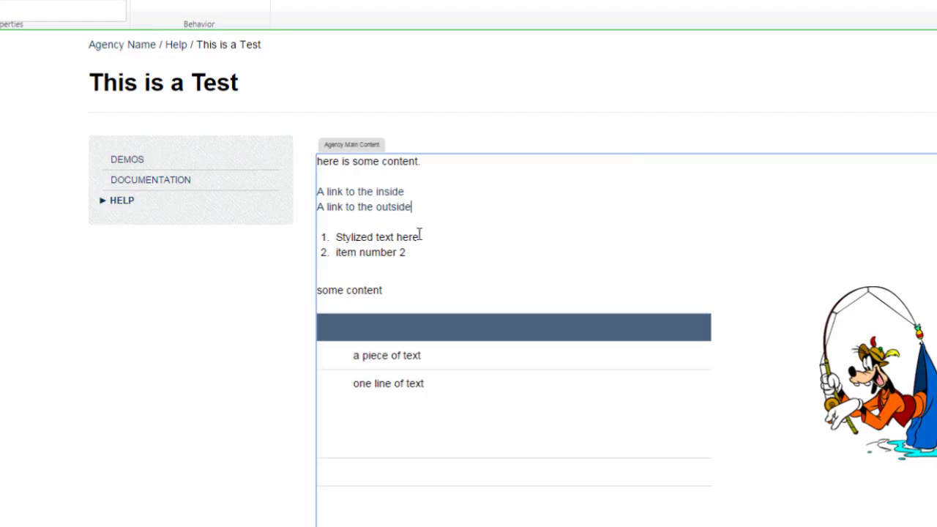
Set the description of the "A link to the outside" link to "To Oregon.gov".
{"action": "key", "text": "Left"}
{"action": "key", "text": "Left"}
{"action": "key", "text": "Left"}
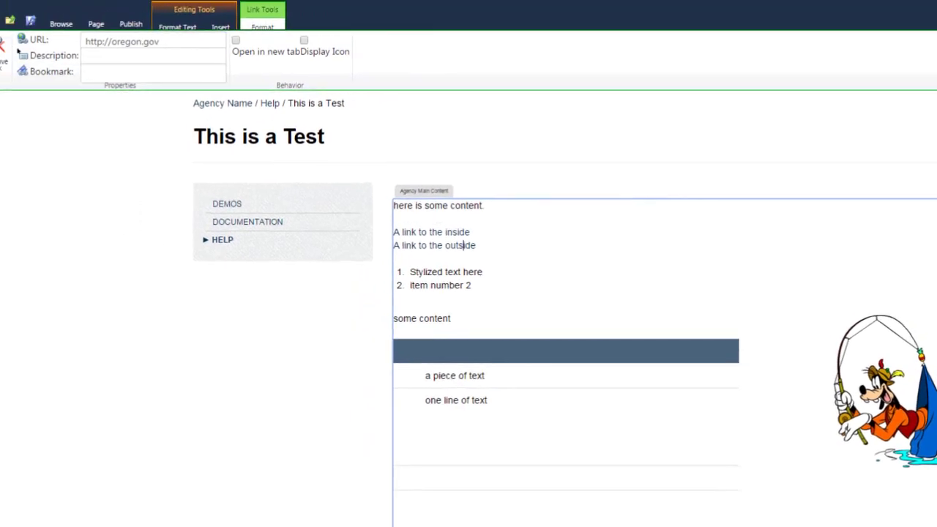
{"action": "left_click", "coordinate": [114, 60]}
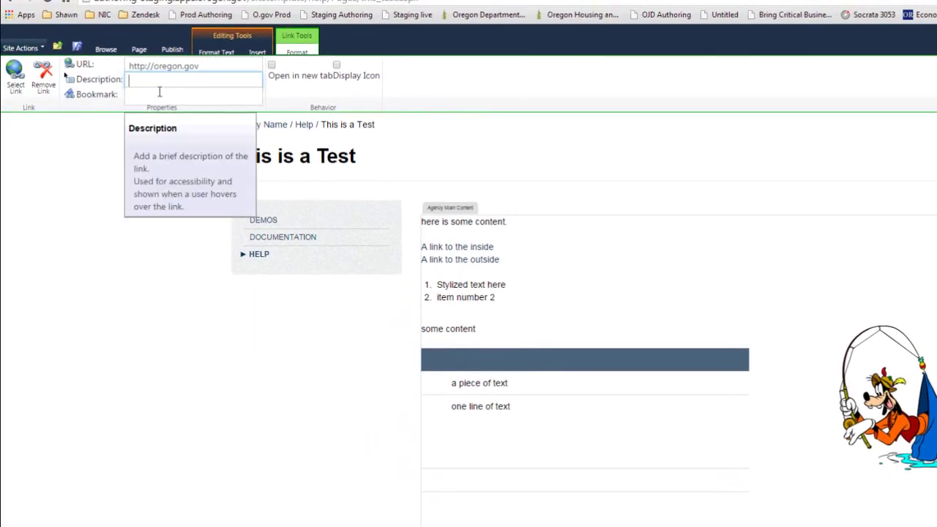
{"action": "type", "text": "To Oregon.gov"}
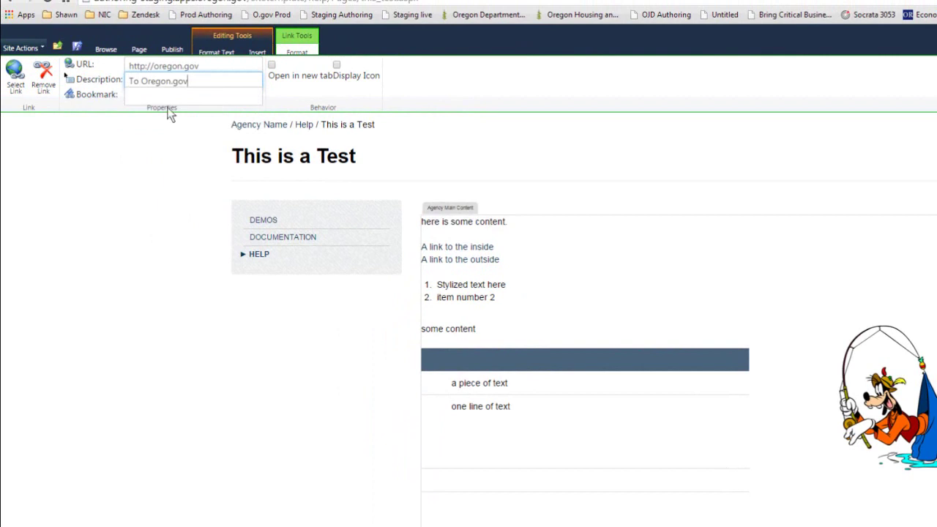
{"action": "left_click", "coordinate": [169, 112]}
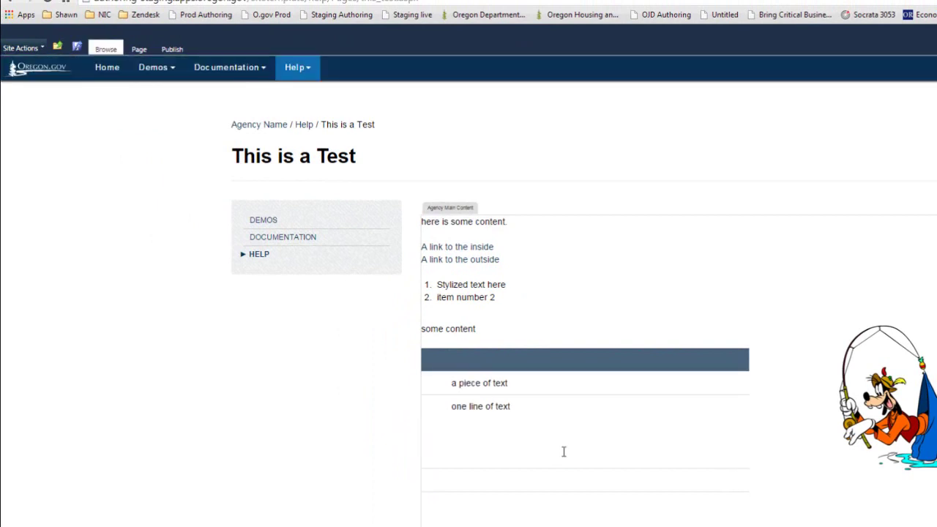
Save and close the "This is a Test" page and check it in.
{"action": "left_click", "coordinate": [564, 452]}
{"action": "left_click", "coordinate": [328, 377]}
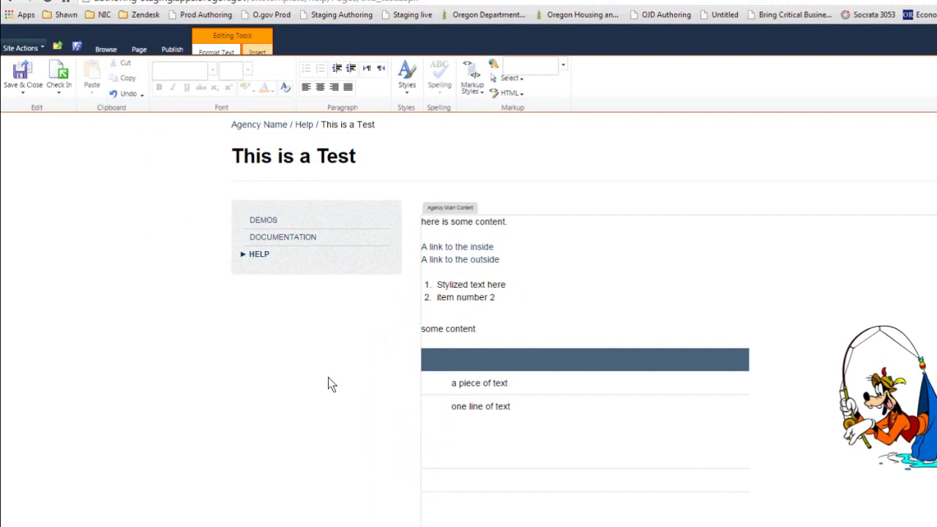
{"action": "left_click", "coordinate": [25, 76]}
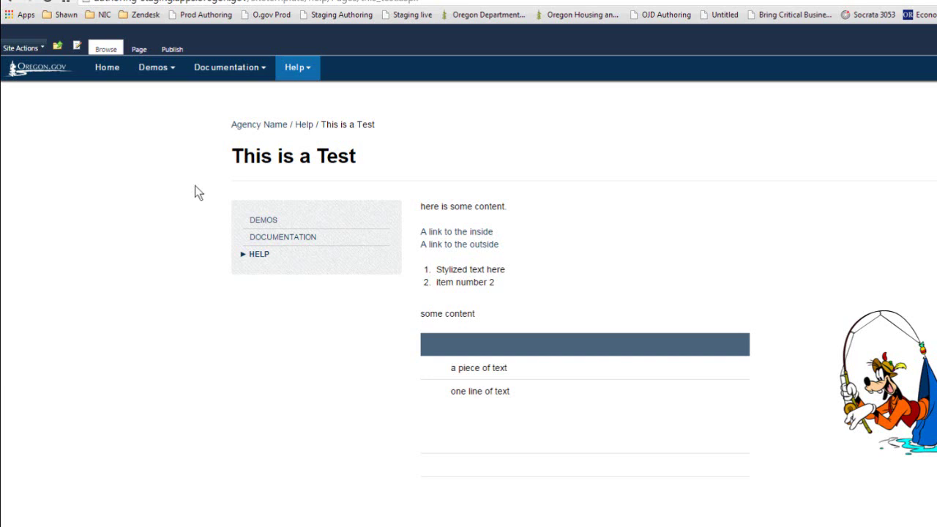
{"action": "left_click", "coordinate": [138, 49]}
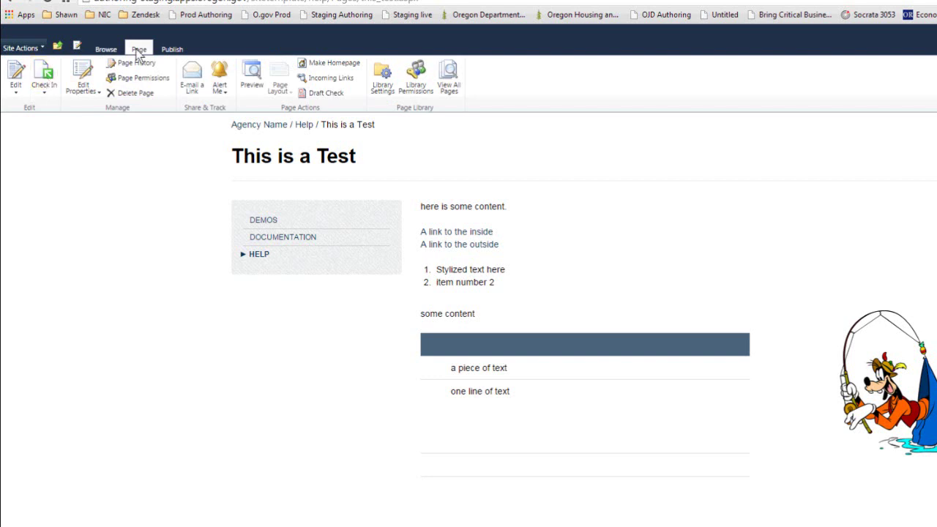
{"action": "left_click", "coordinate": [43, 77]}
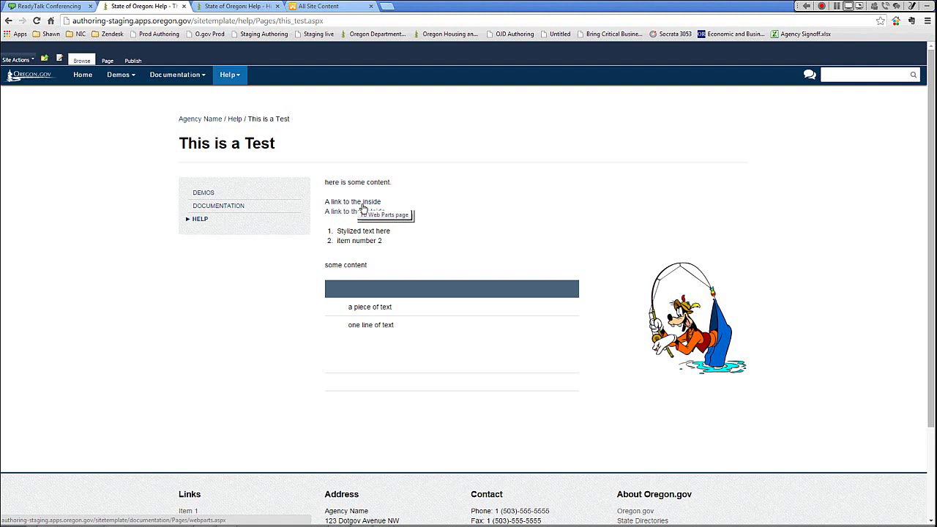
{"action": "triple_click", "coordinate": [388, 232]}
{"action": "triple_click", "coordinate": [450, 229]}
{"action": "left_click", "coordinate": [449, 229]}
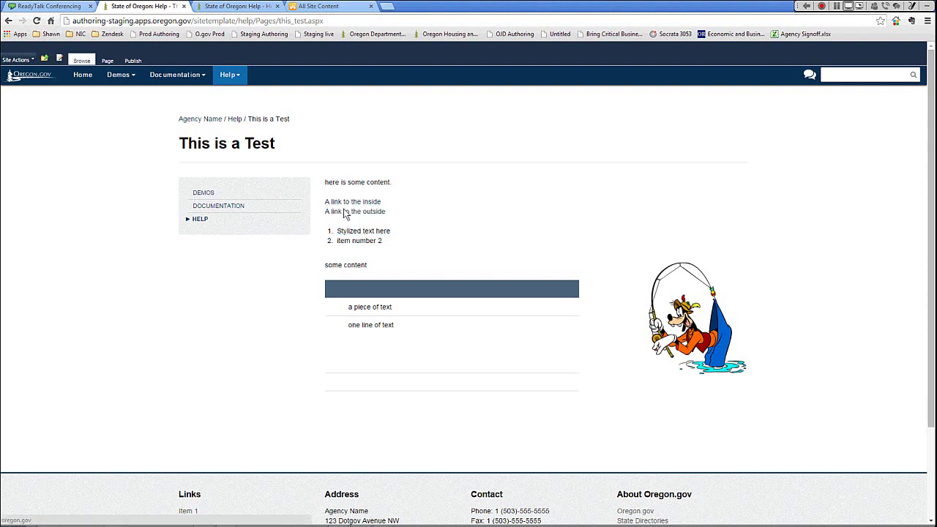
Publish the "This is a Test" page.
{"action": "left_click", "coordinate": [136, 63]}
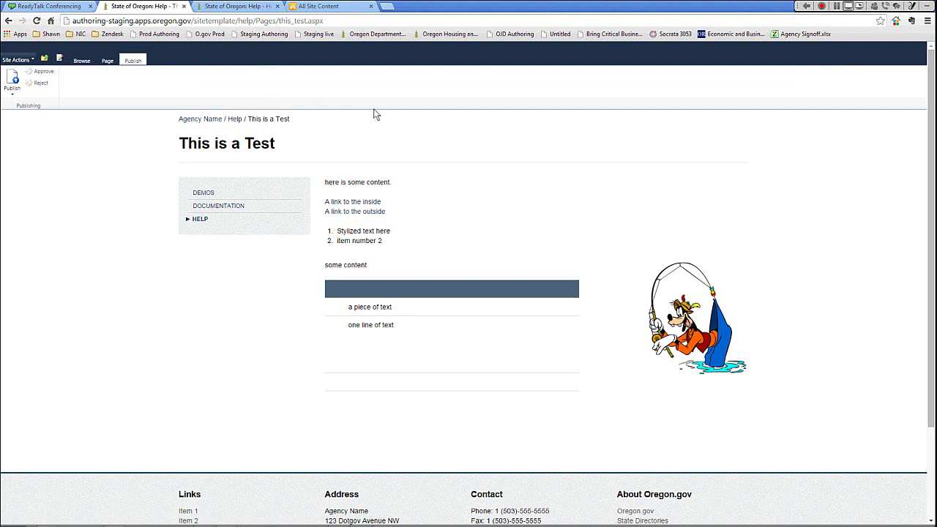
{"action": "left_click", "coordinate": [12, 85]}
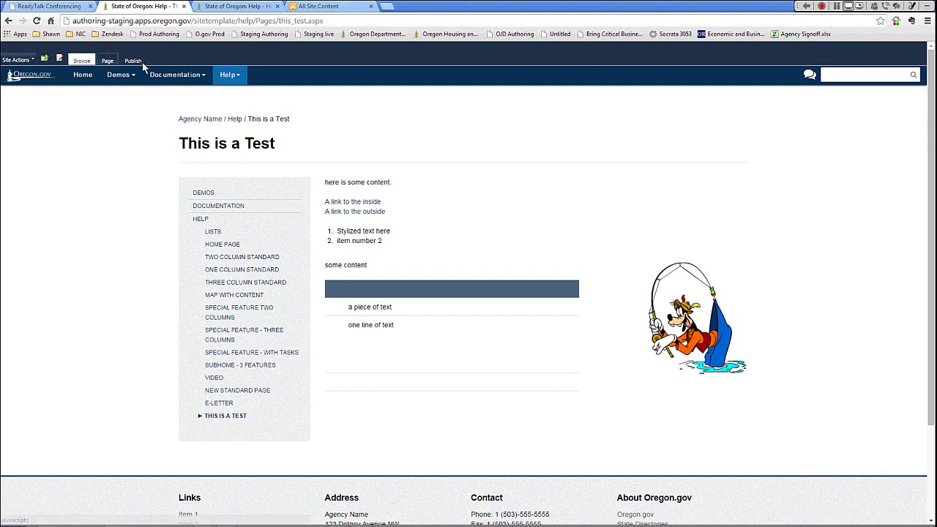
Preview the published "This is a Test" page in a new window and look over its layout down to the footer.
{"action": "left_click", "coordinate": [107, 61]}
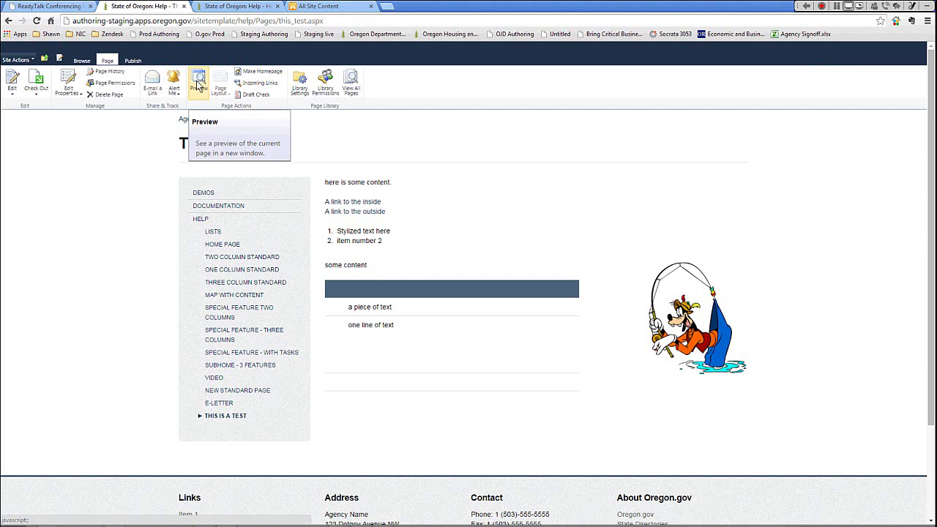
{"action": "left_click", "coordinate": [200, 87]}
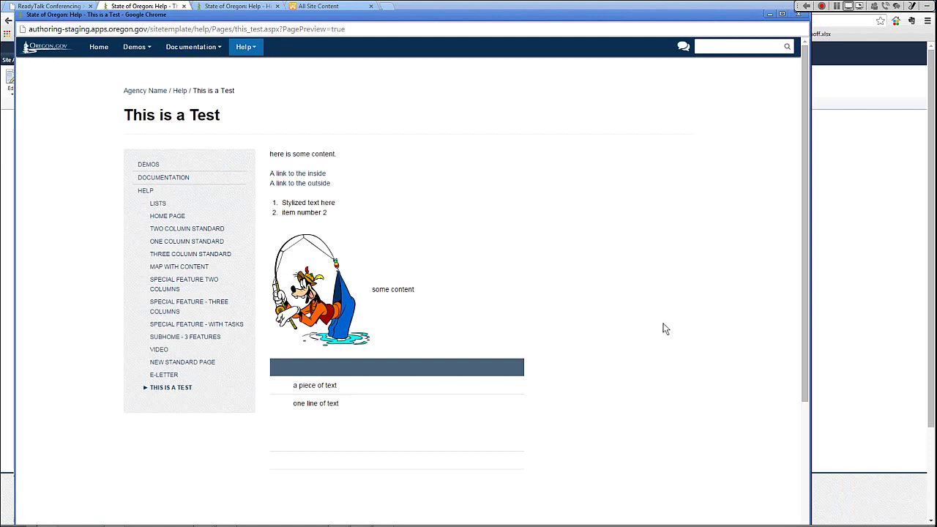
{"action": "scroll", "coordinate": [664, 328], "scroll_direction": "down", "scroll_amount": 3}
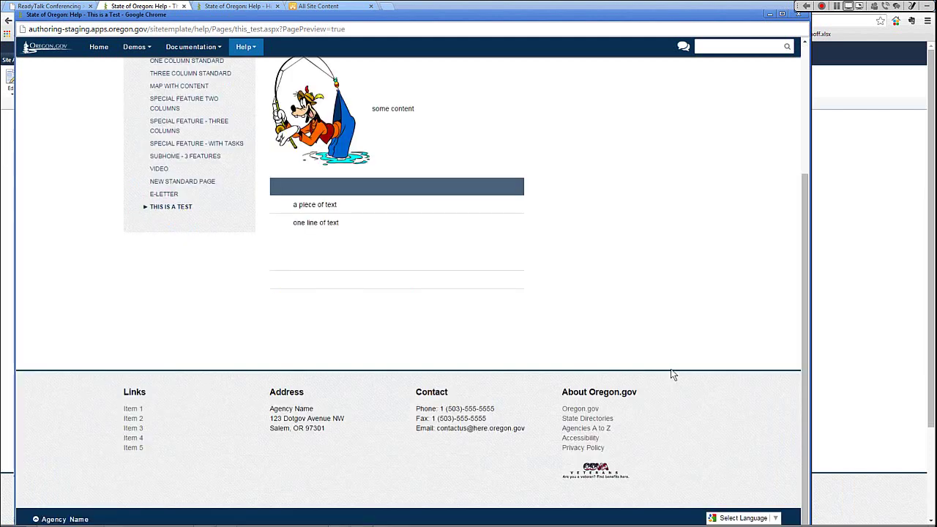
{"action": "scroll", "coordinate": [674, 376], "scroll_direction": "up", "scroll_amount": 3}
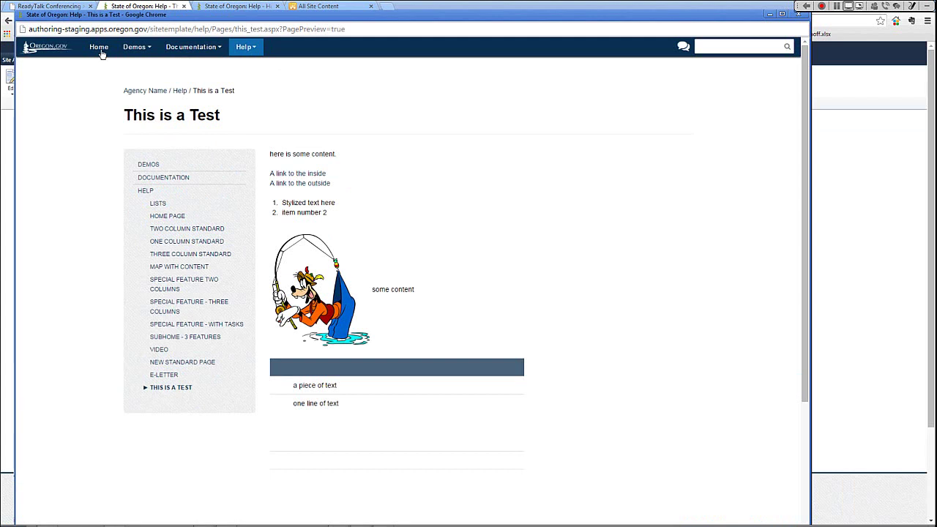